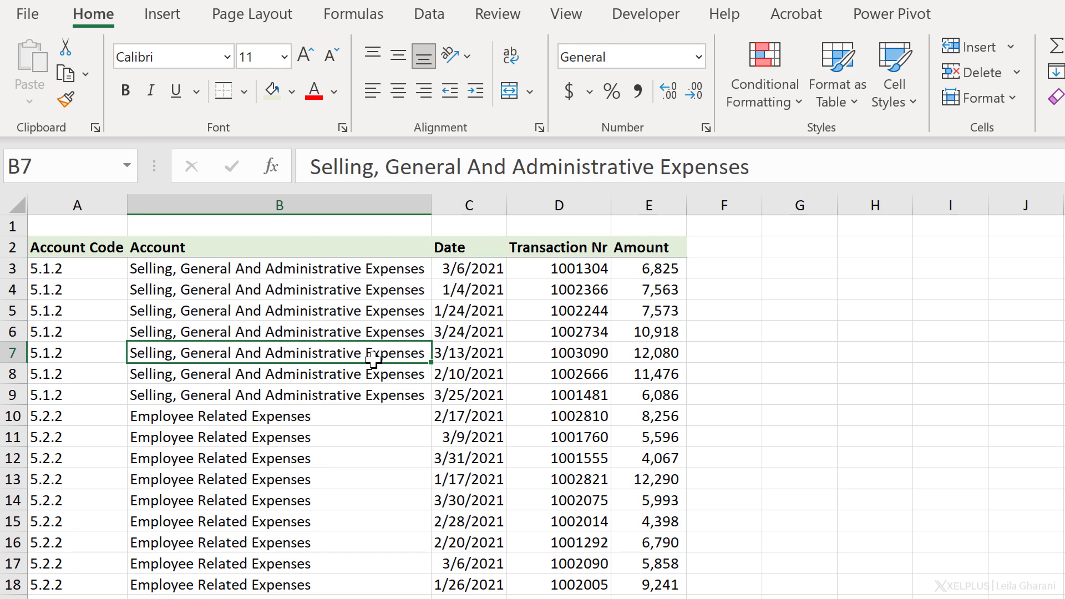
- Scroll down and back up through the account transaction list to review its data
scroll(376, 397, "down", 2)
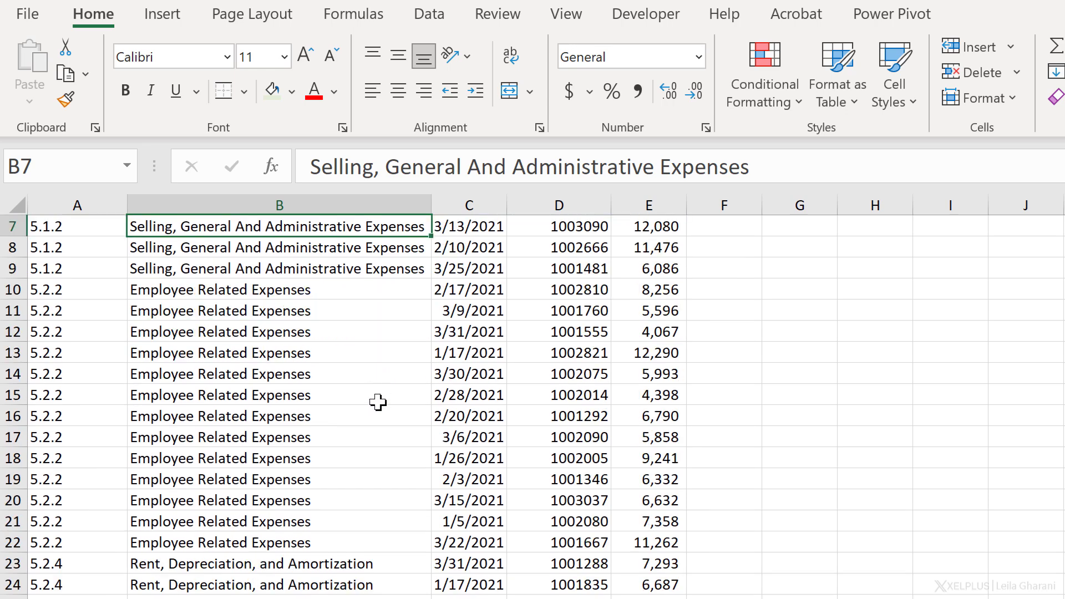
scroll(378, 403, "up", 2)
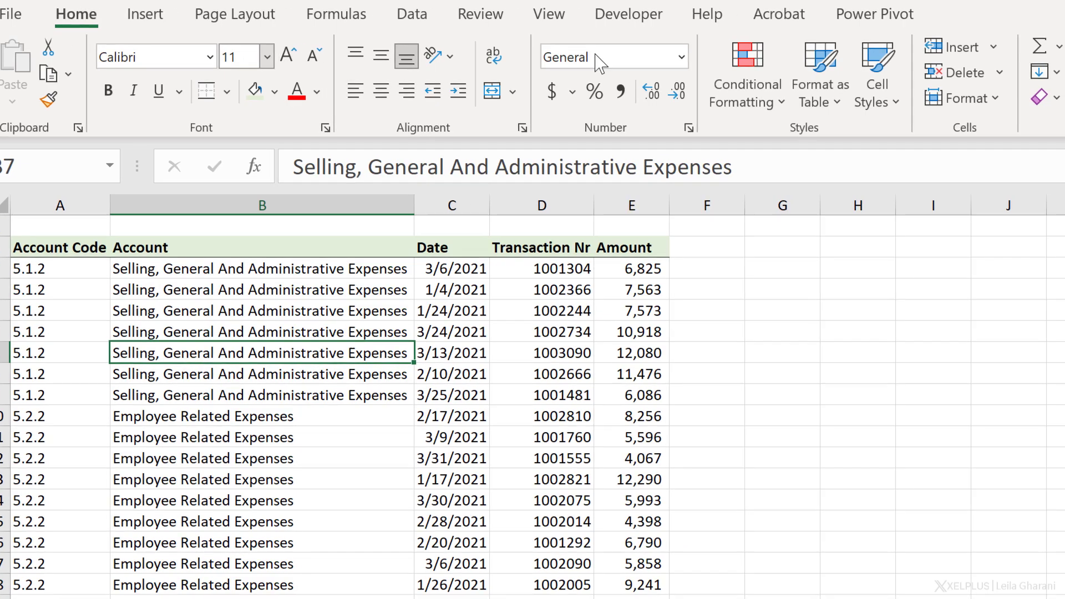
- Select all constant cells and compare the formula amount 7,573 with the typed 11,476
left_click(815, 89)
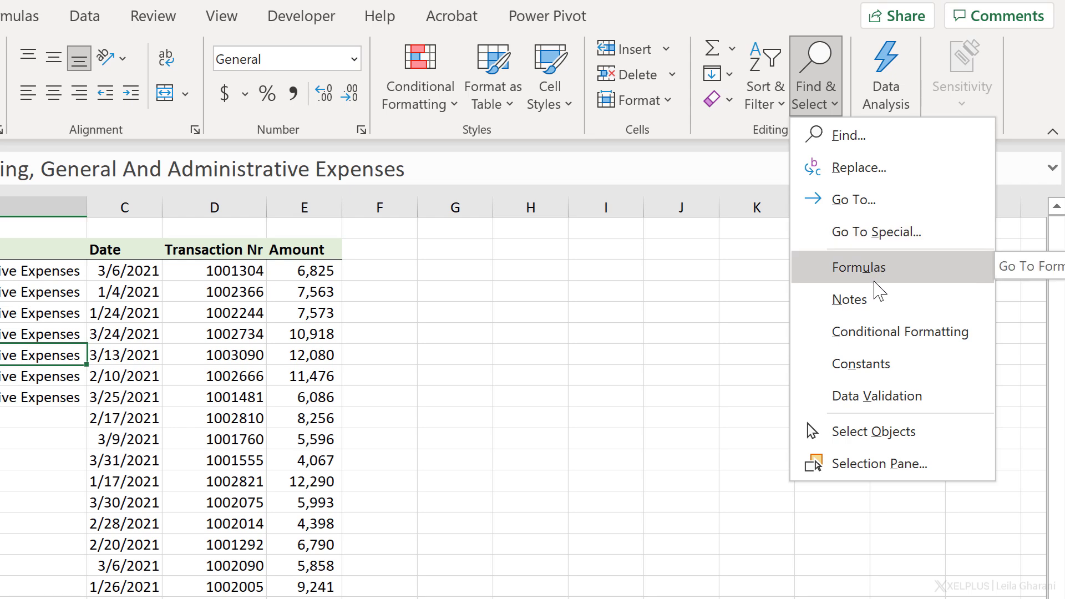
left_click(899, 367)
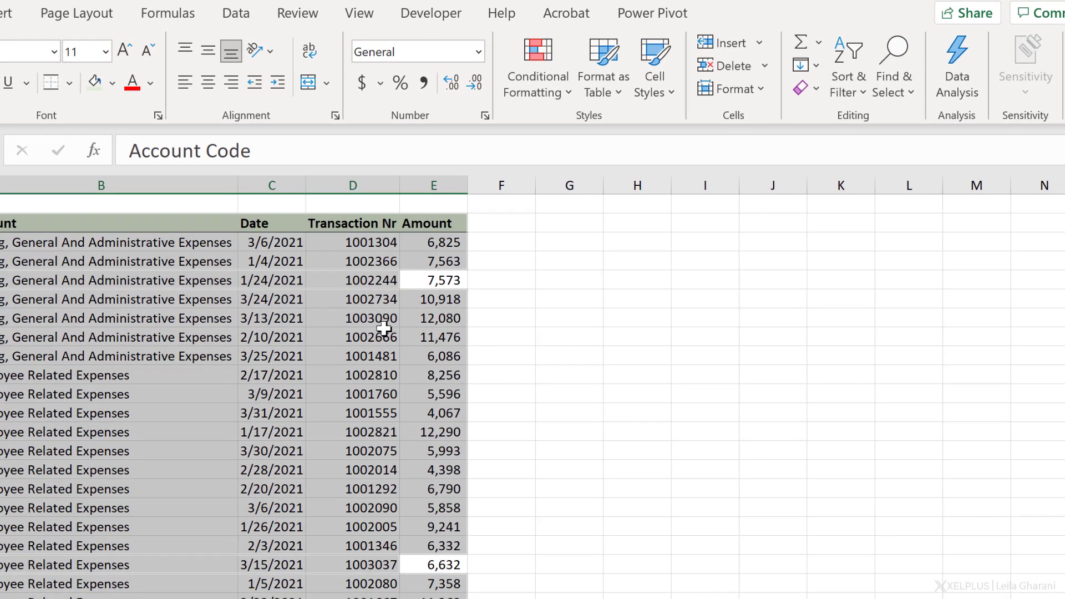
scroll(423, 562, "down", 1)
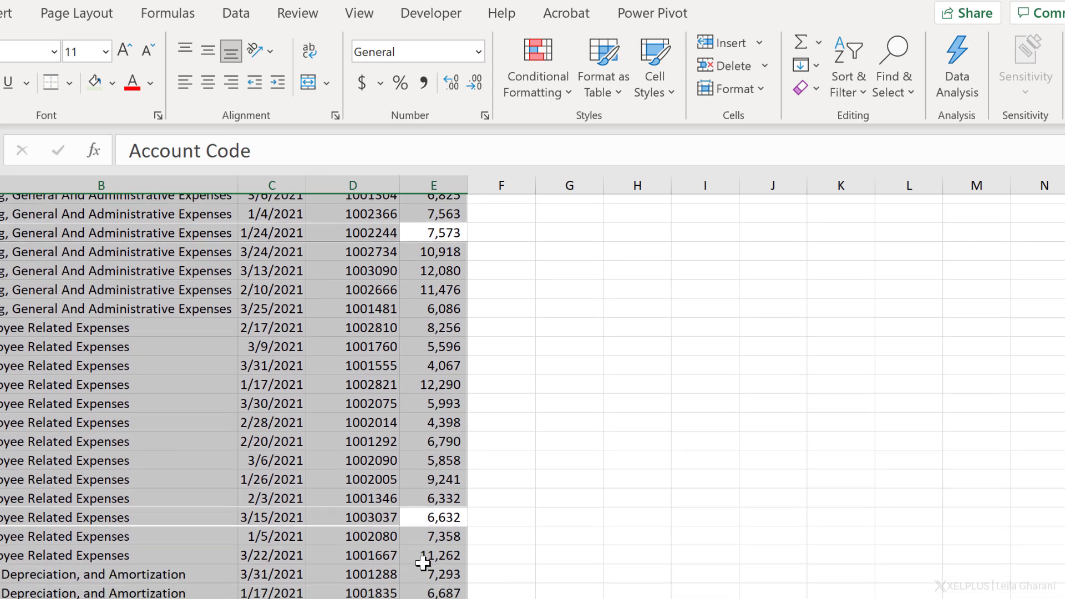
scroll(431, 472, "up", 1)
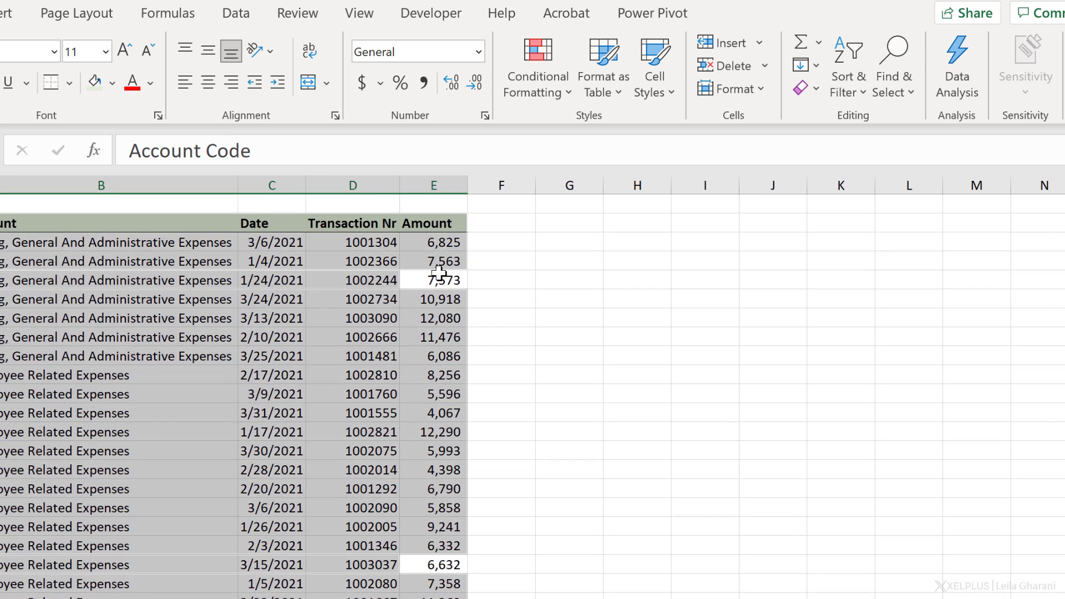
left_click(441, 280)
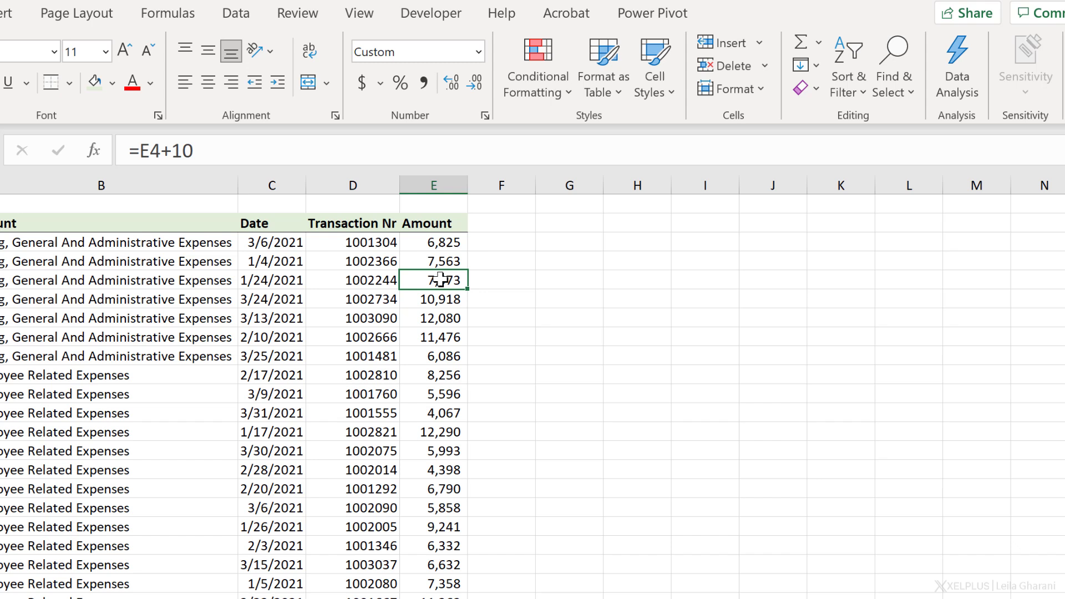
left_click(424, 336)
- Select all formula cells and give them a light green fill
left_click(885, 91)
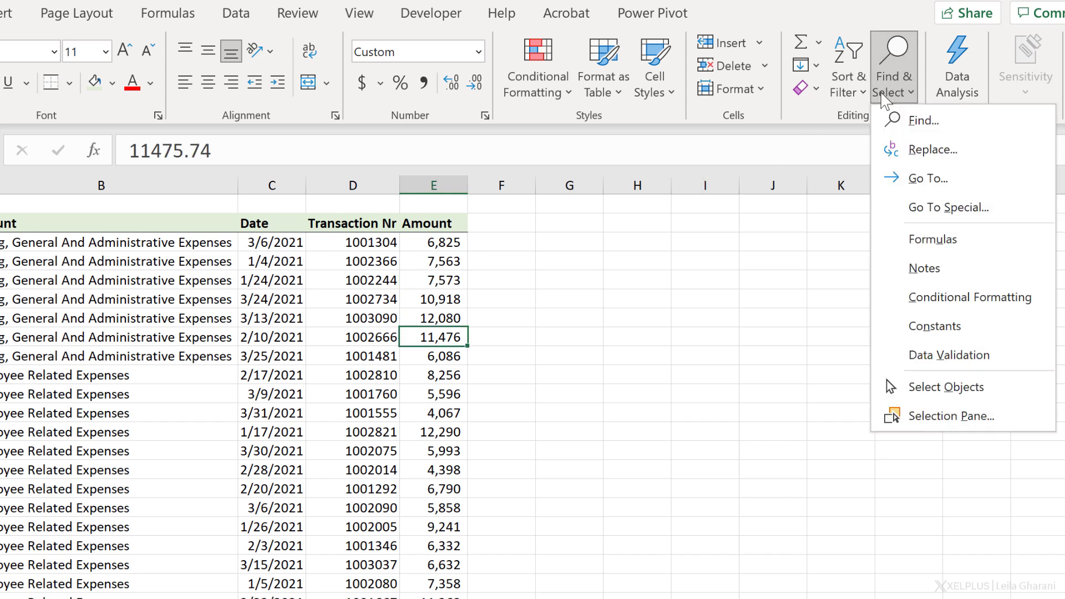
left_click(948, 241)
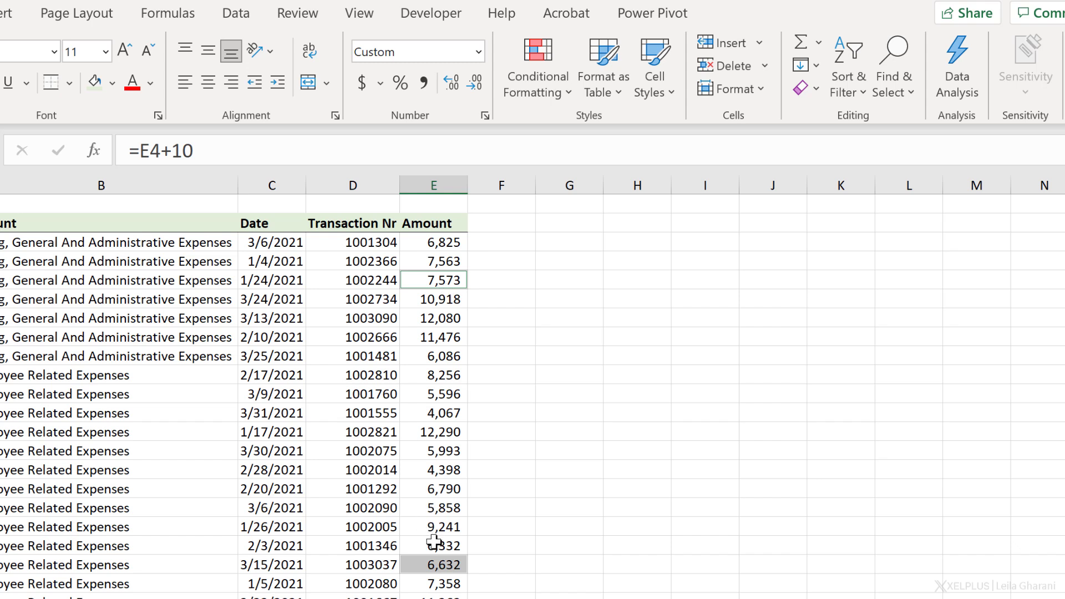
left_click(90, 86)
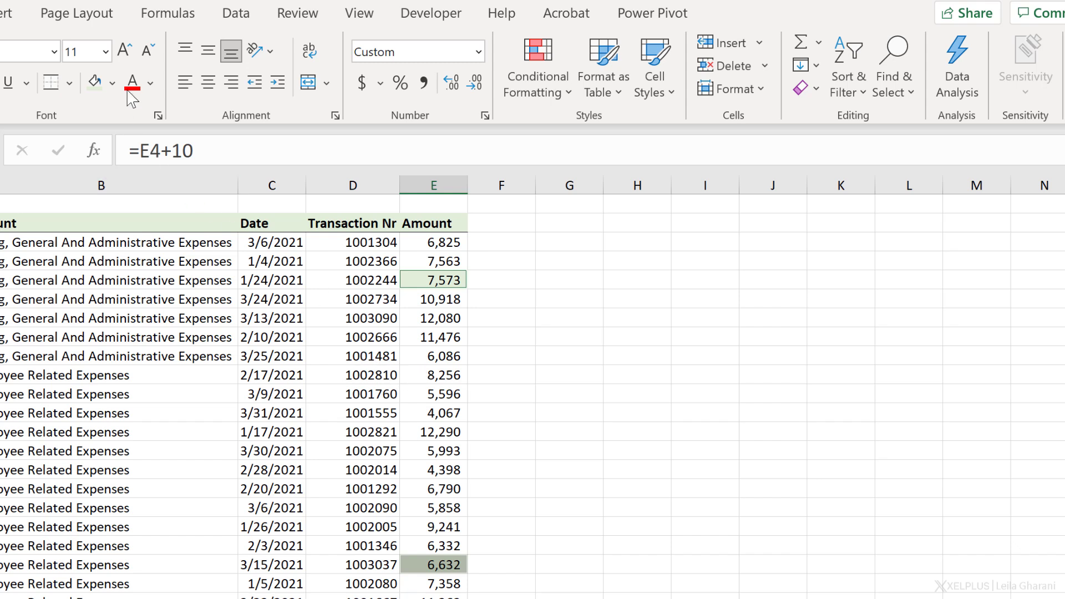
left_click(435, 336)
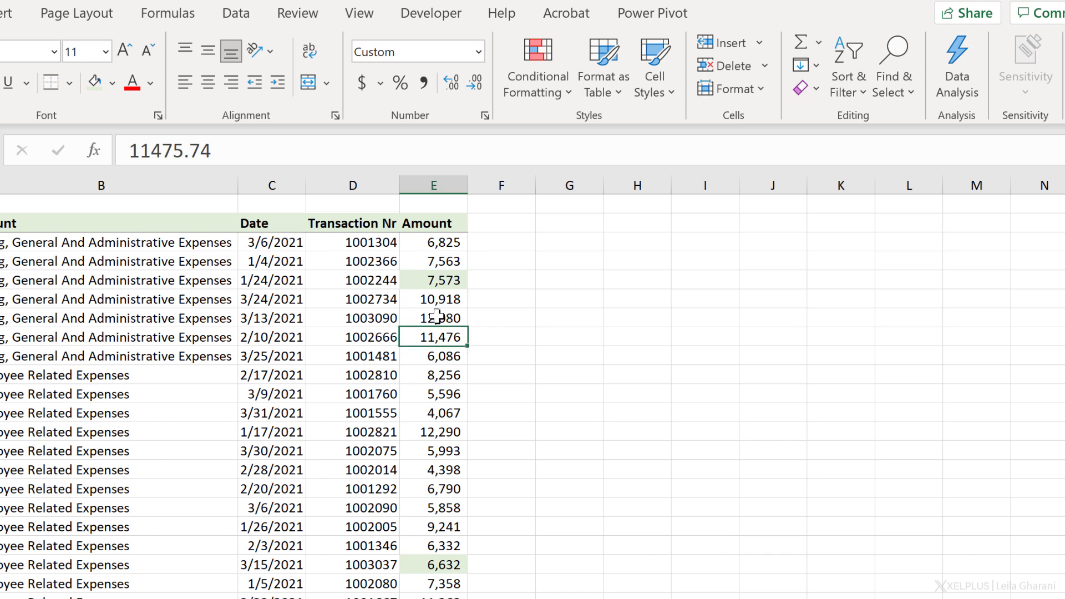
left_click(890, 96)
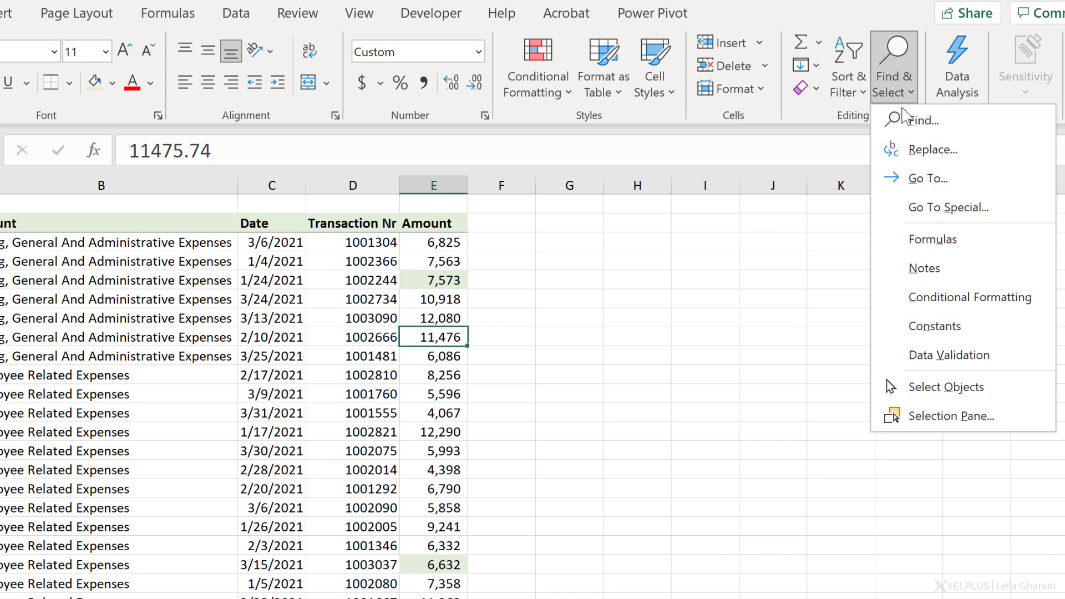
- Select all conditionally formatted cells through Go To Special
left_click(958, 208)
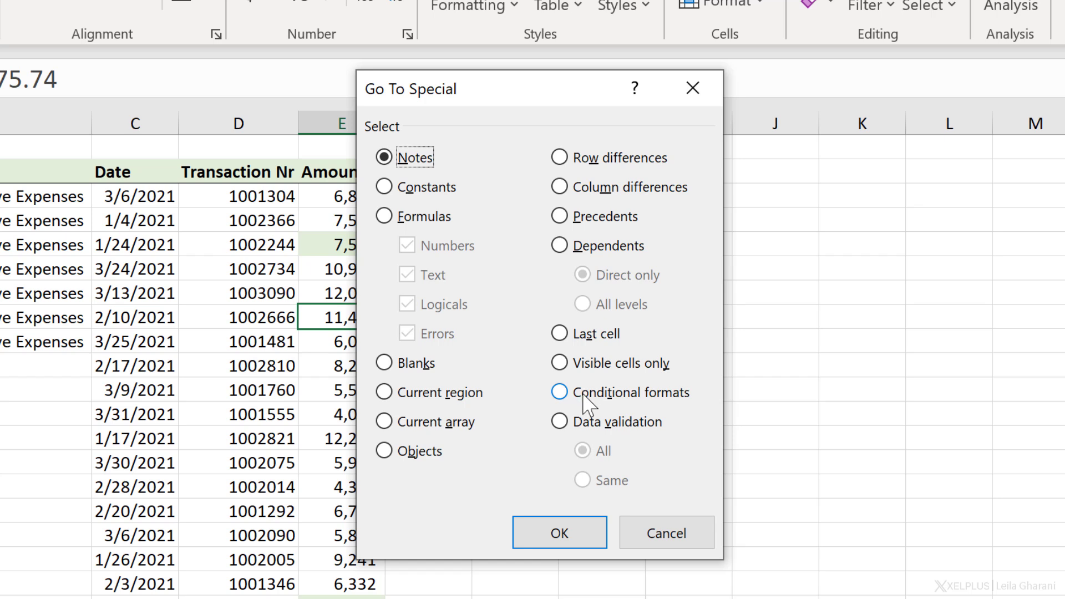
left_click(585, 400)
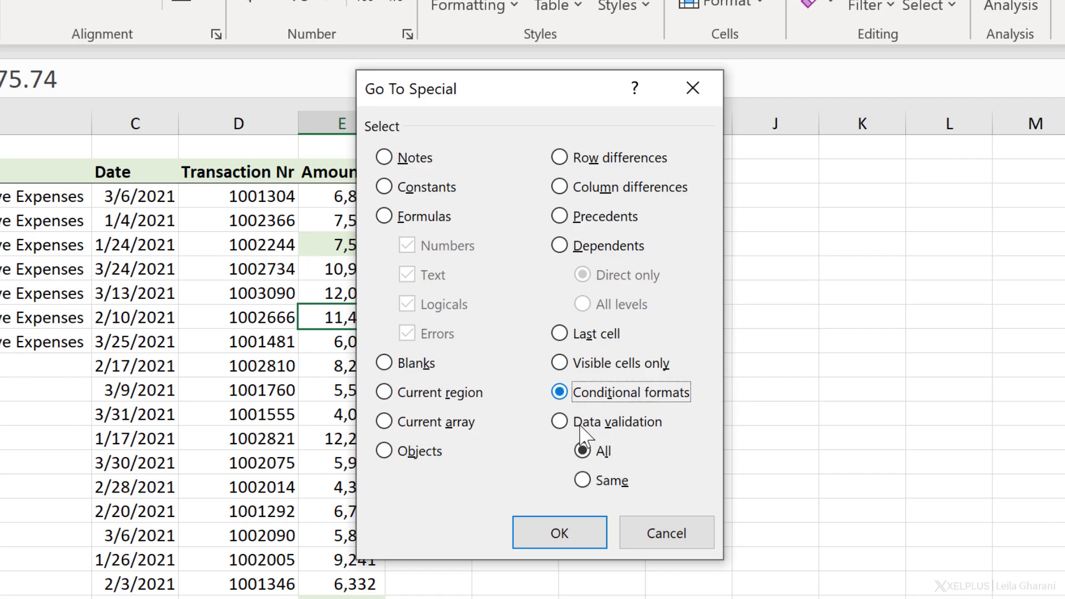
left_click(546, 538)
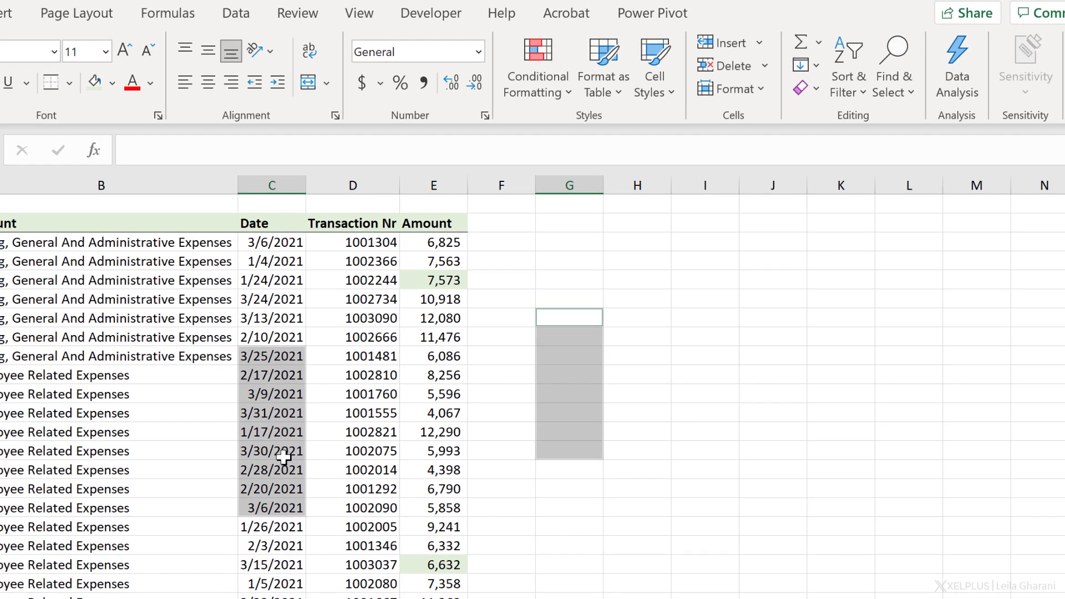
- Review their conditional formatting rules, then reopen Go To Special with Ctrl+G, Alt+S
left_click(537, 80)
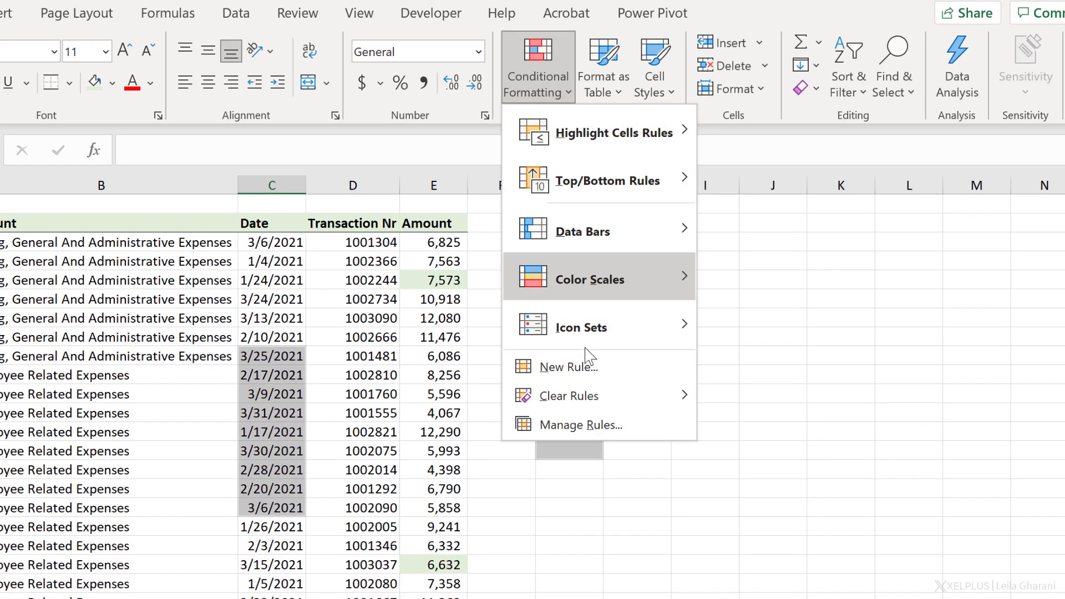
left_click(588, 430)
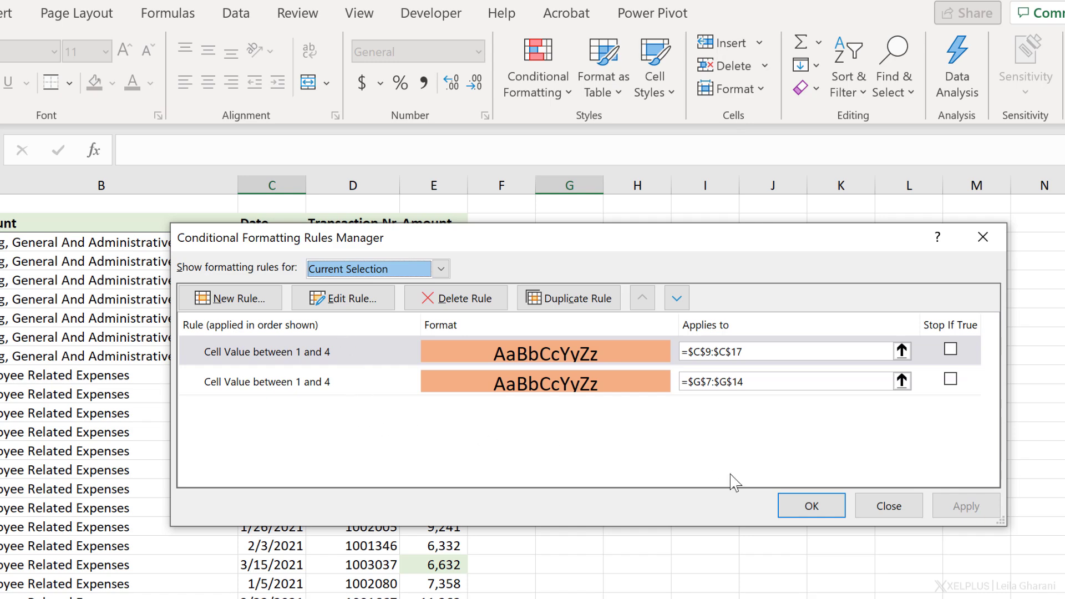
left_click(882, 507)
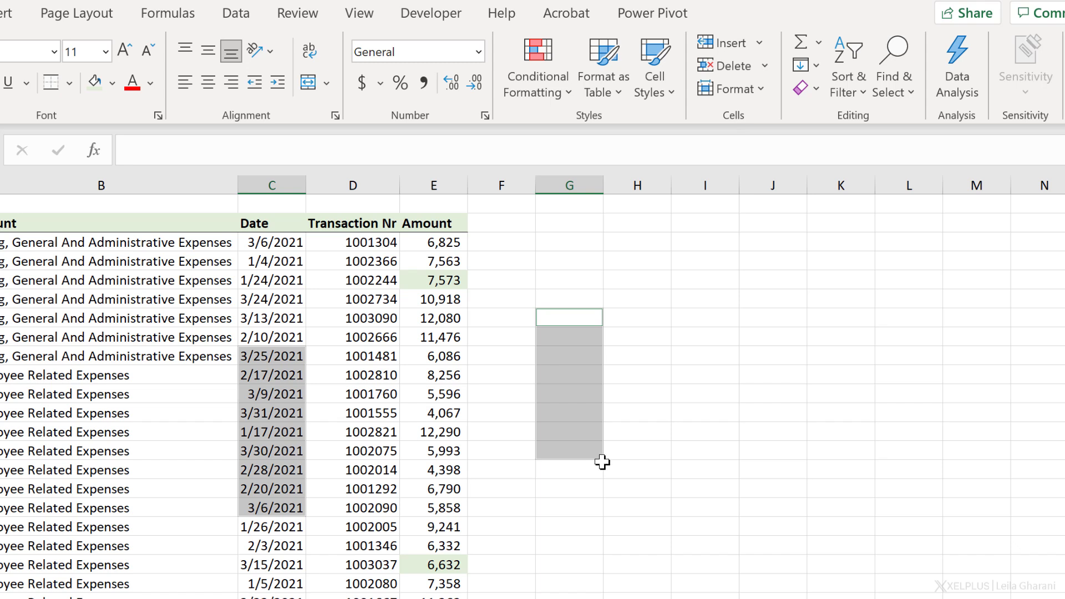
key("ctrl+g")
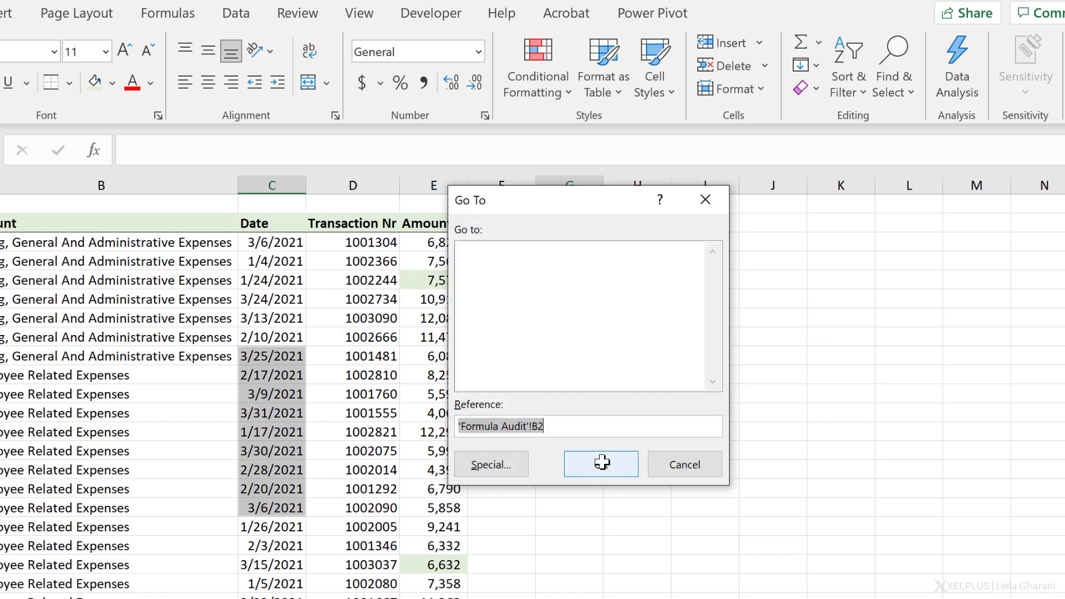
key("alt+s")
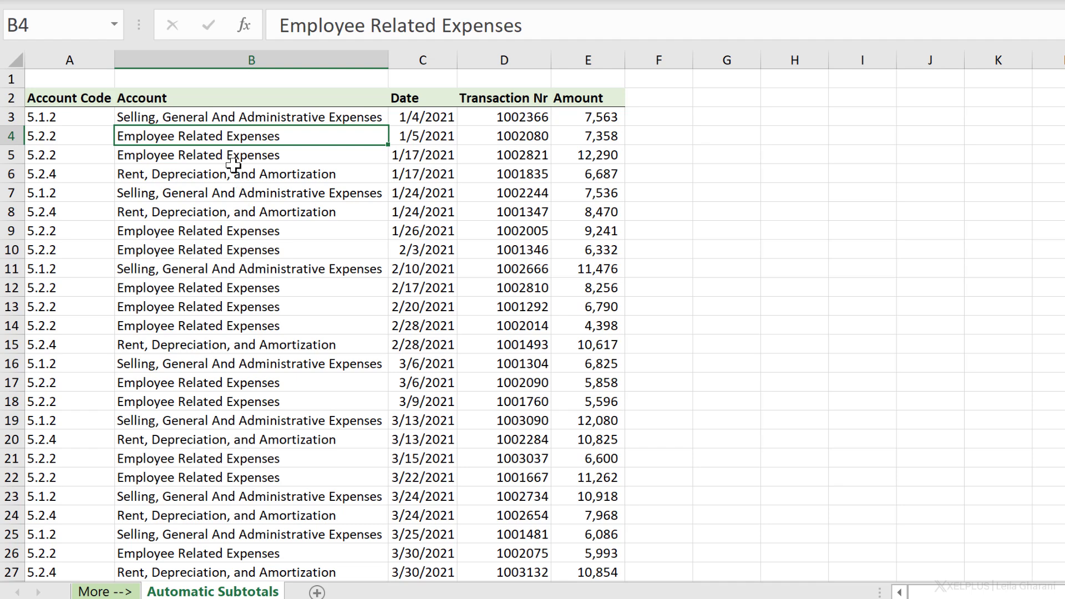
- Sort the transactions A to Z by the Account column
right_click(220, 140)
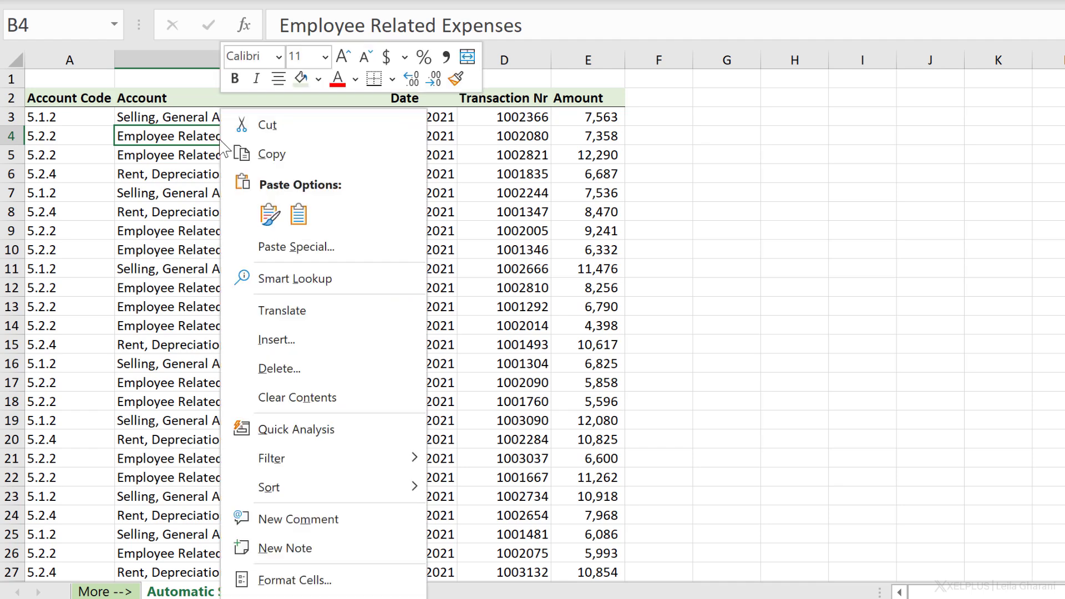
mouse_move(332, 486)
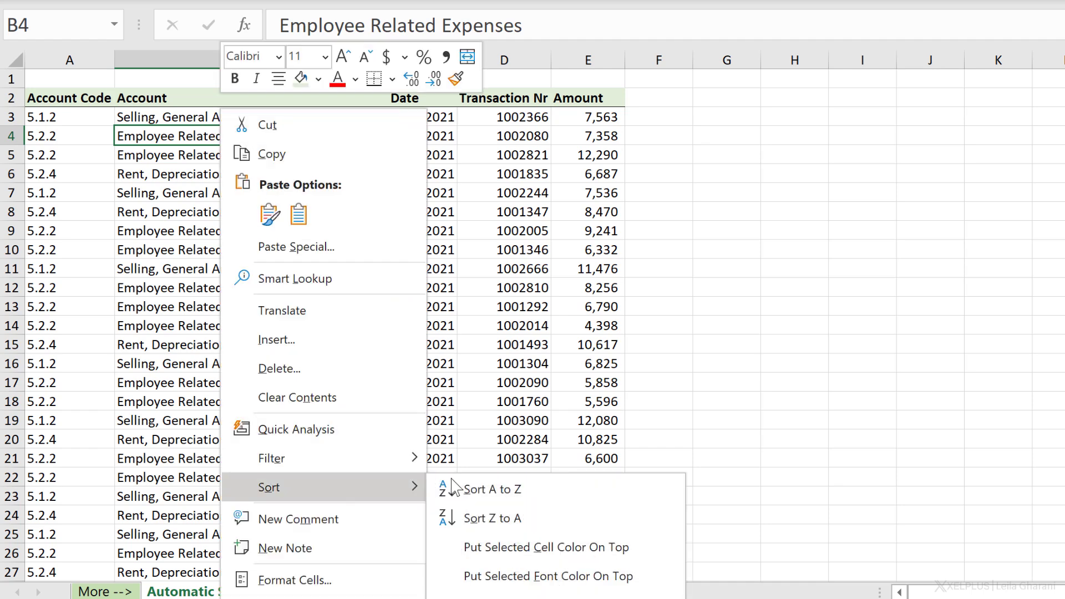
left_click(471, 487)
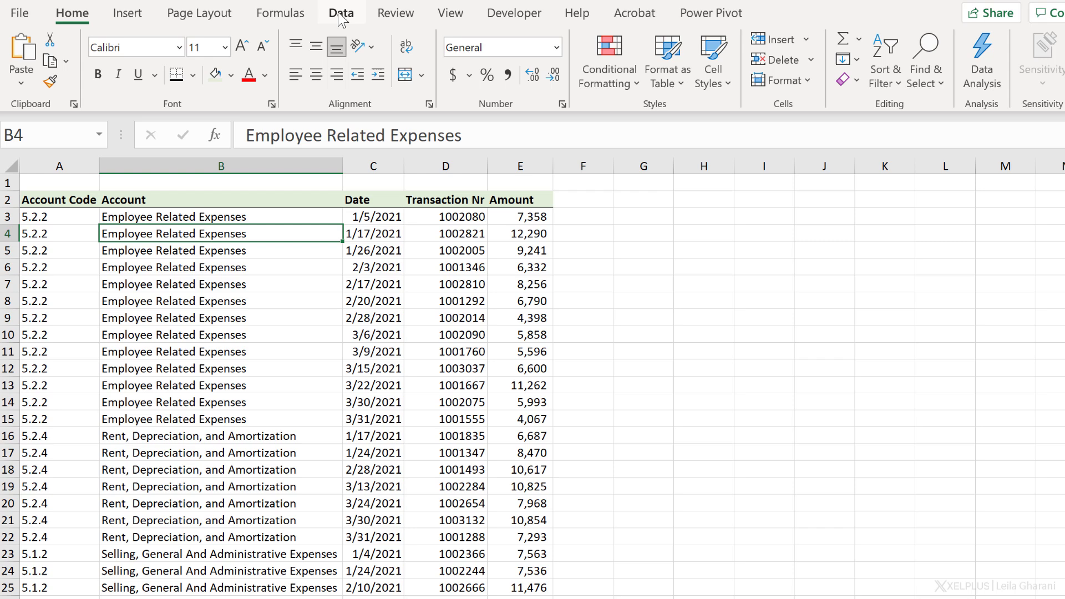
- In the Subtotal dialog, set Sum of Amount at each change in Account
left_click(341, 7)
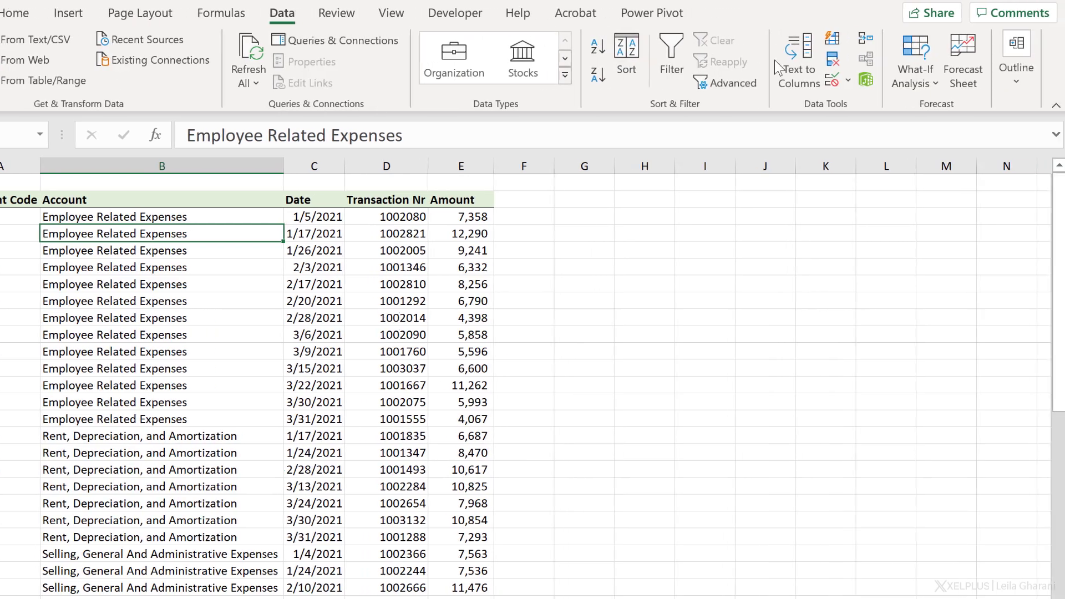
left_click(902, 72)
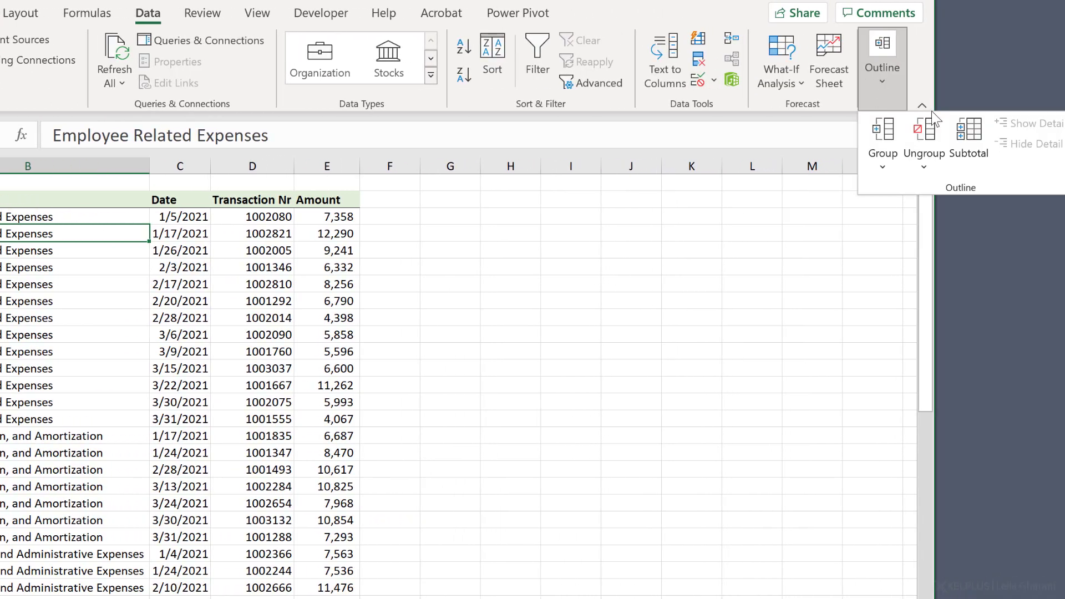
left_click(974, 141)
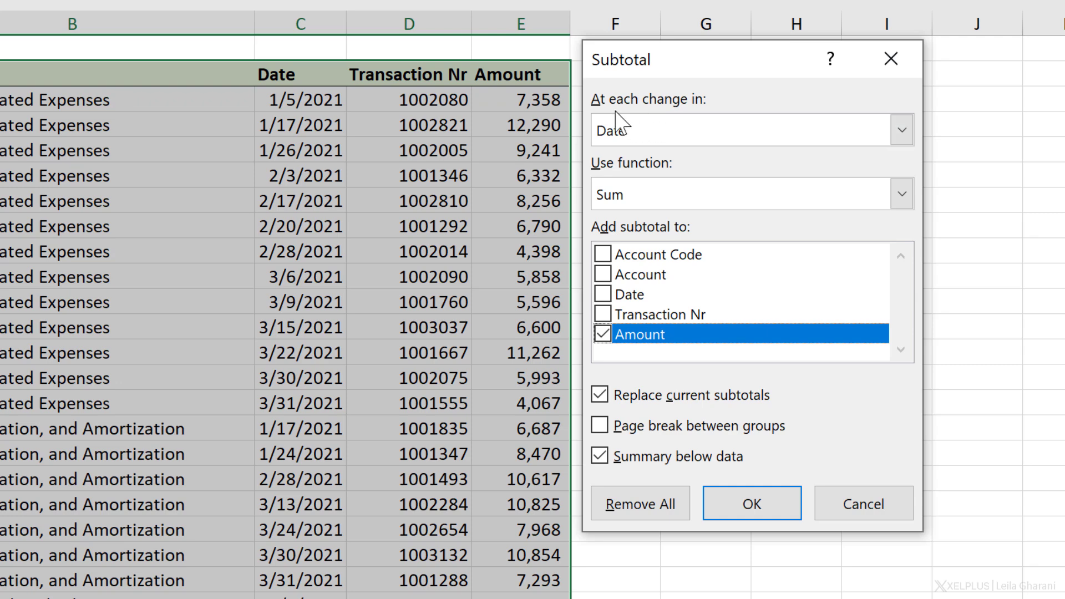
left_click(673, 137)
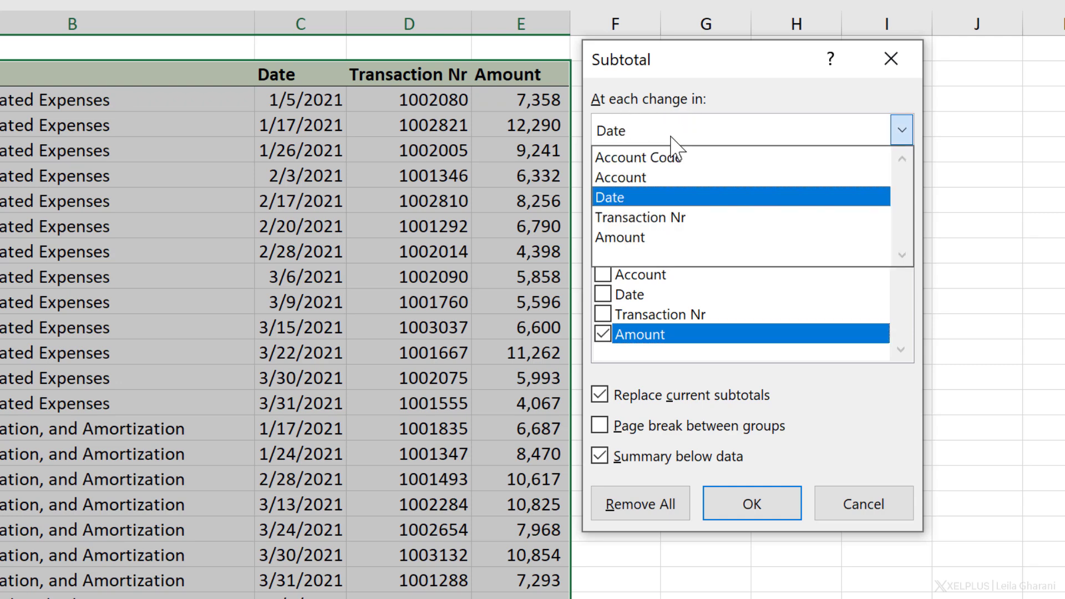
left_click(676, 178)
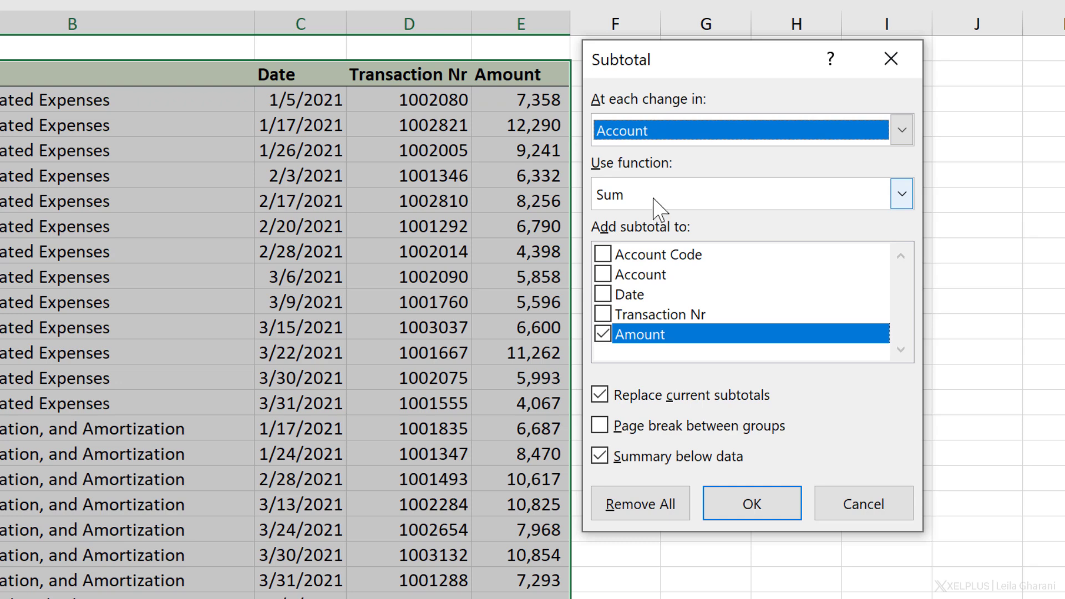
left_click(712, 195)
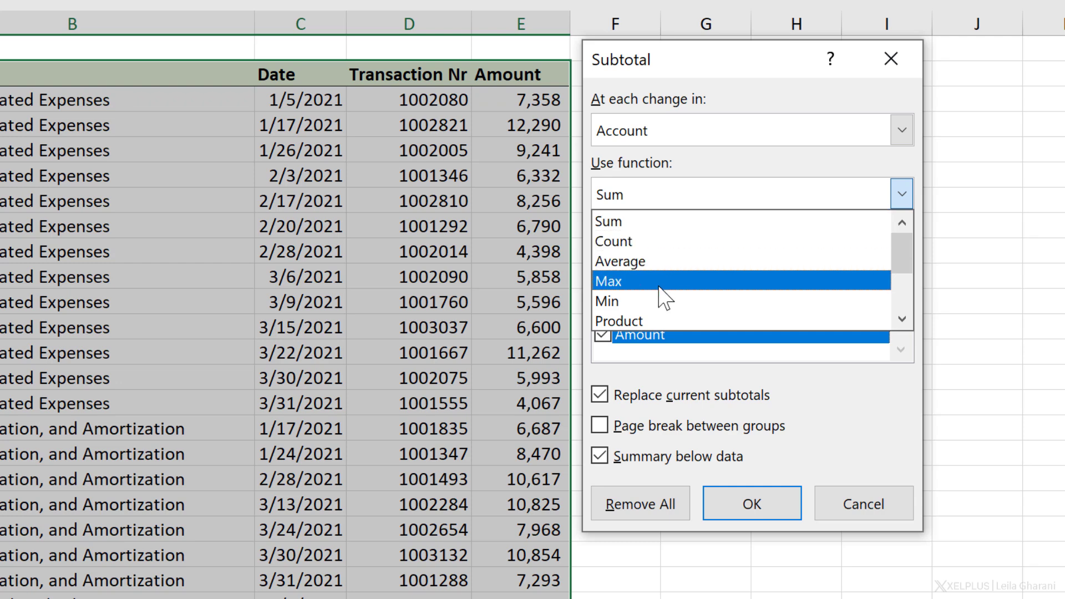
left_click(687, 194)
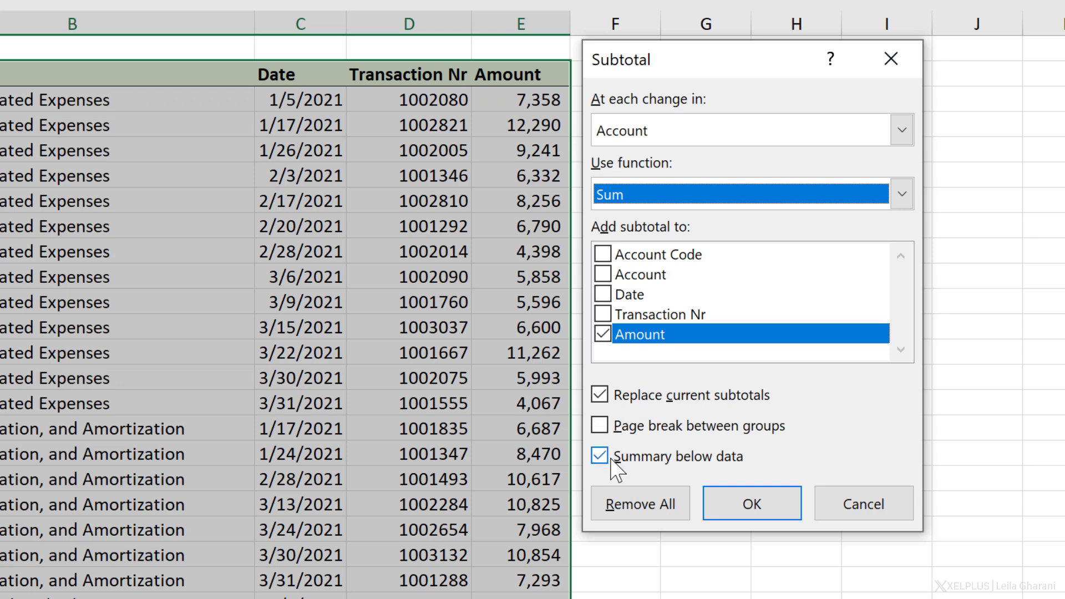
- Apply the subtotals and inspect the SUBTOTAL formulas in E16 and the Grand Total in E33
left_click(753, 504)
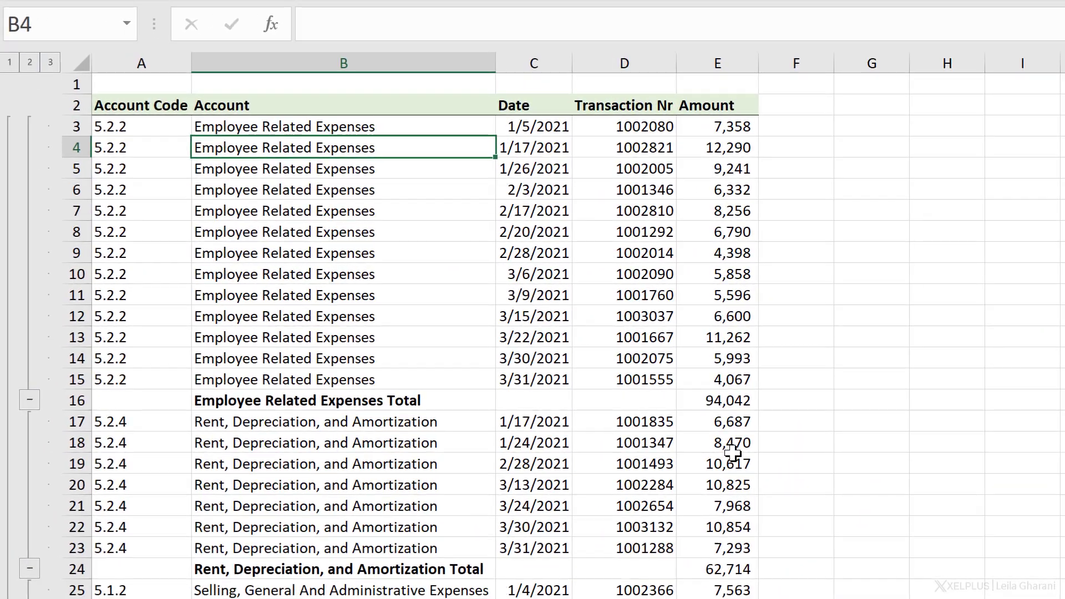
left_click(708, 405)
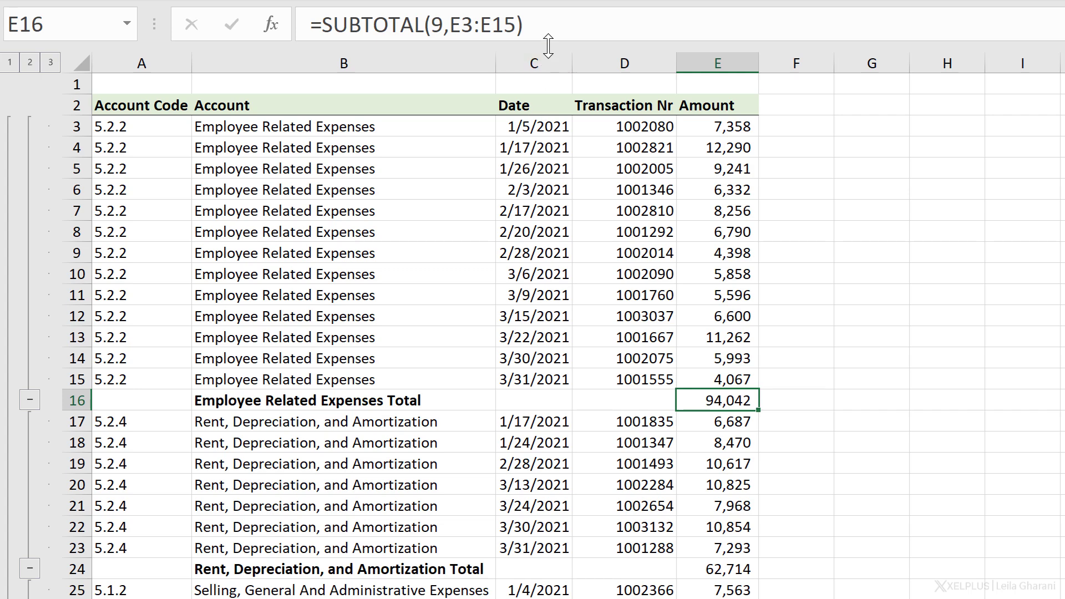
left_click(546, 26)
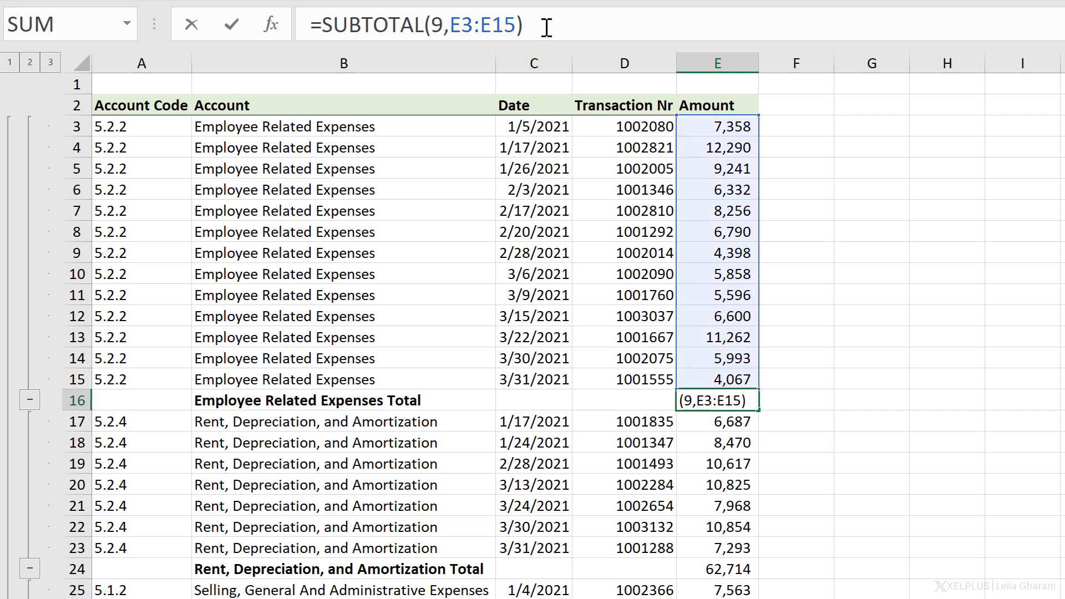
key("Return")
scroll(685, 359, "down", 1)
scroll(685, 359, "down", 4)
left_click(708, 444)
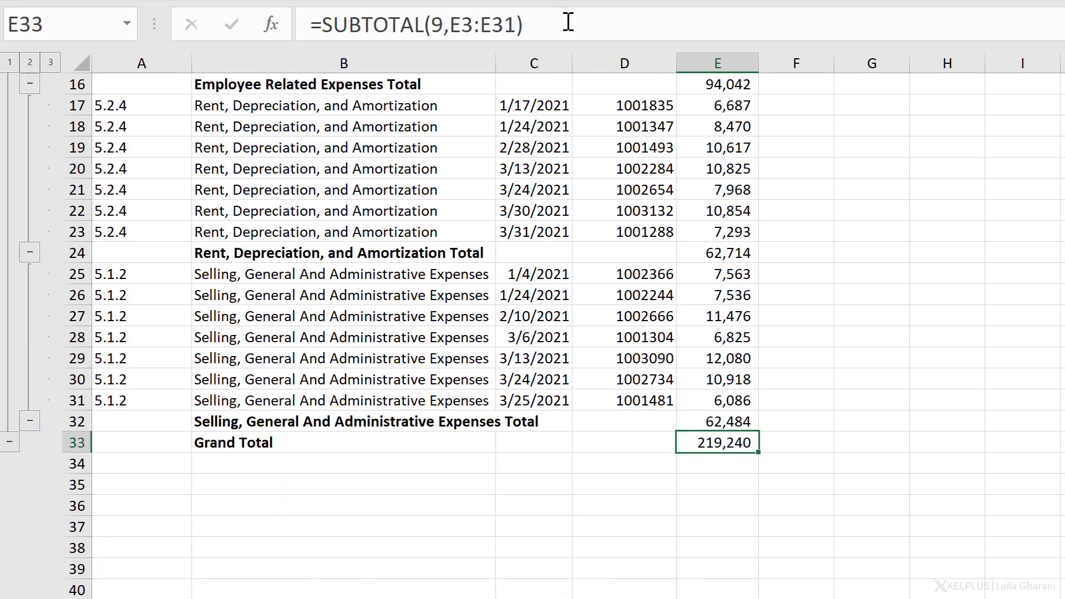
- Collapse and re-expand the Rent, Depreciation, and Amortization group, then reopen Subtotal
left_click(29, 253)
left_click(30, 104)
left_click(462, 208)
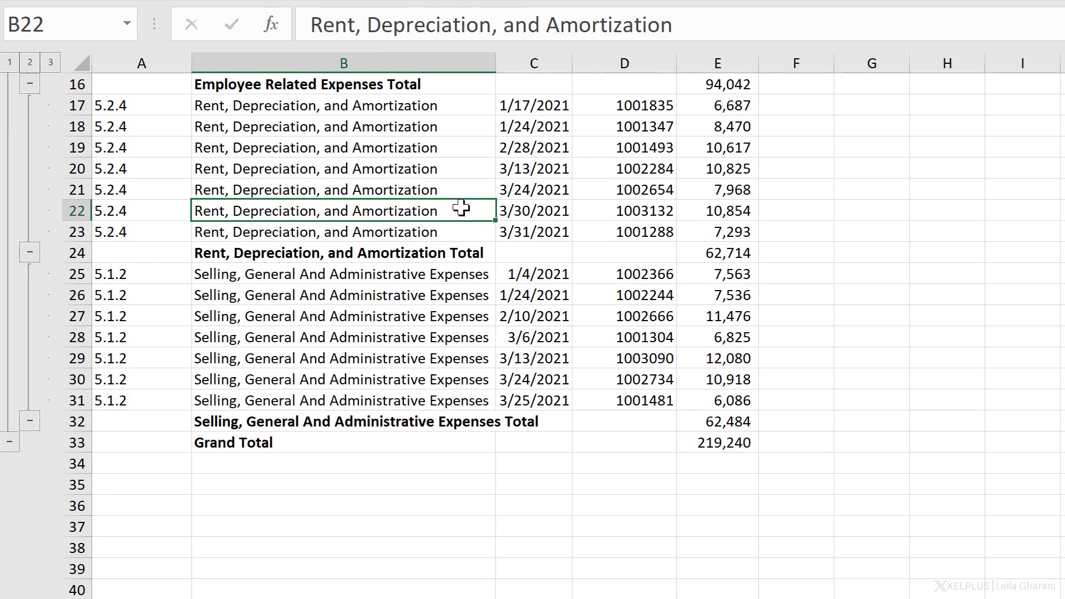
scroll(460, 208, "up", 5)
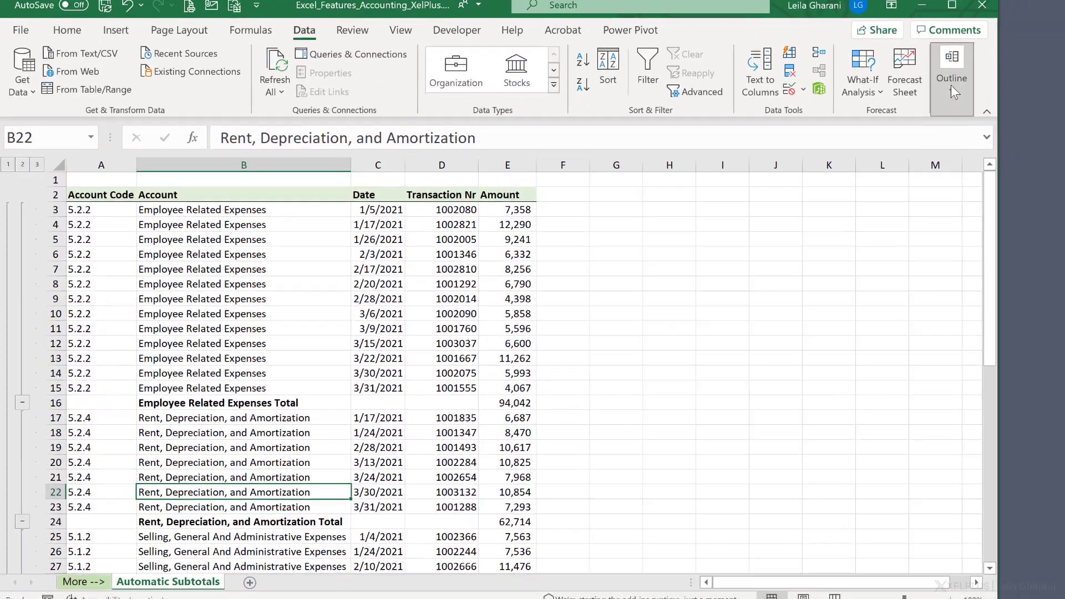
left_click(946, 84)
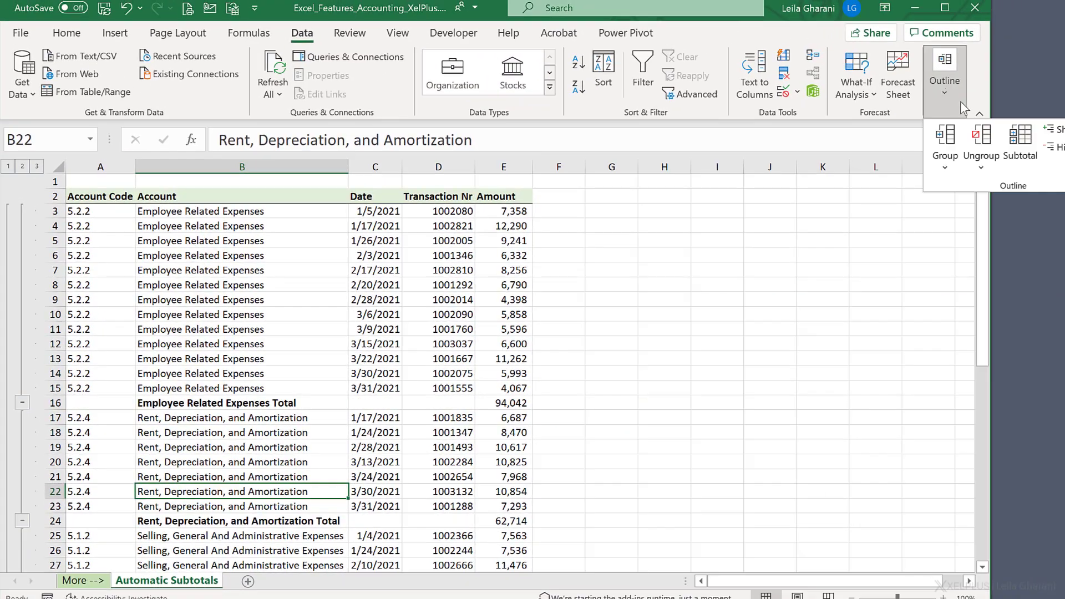
left_click(1031, 146)
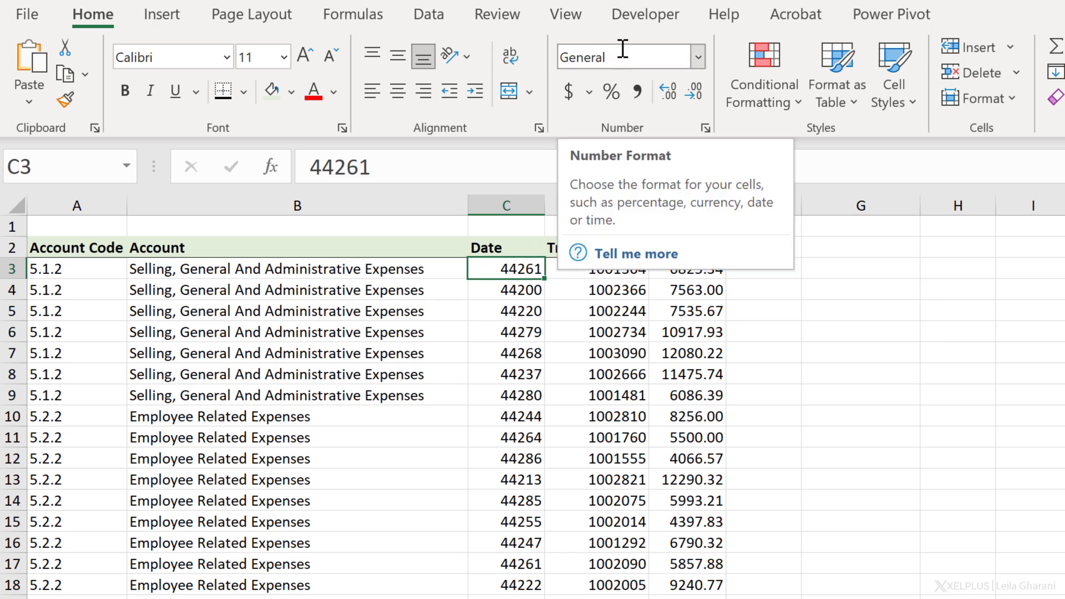
- Format the Date column from C3 down as d-mmm-yy dates like 6-Mar-21
left_click(698, 57)
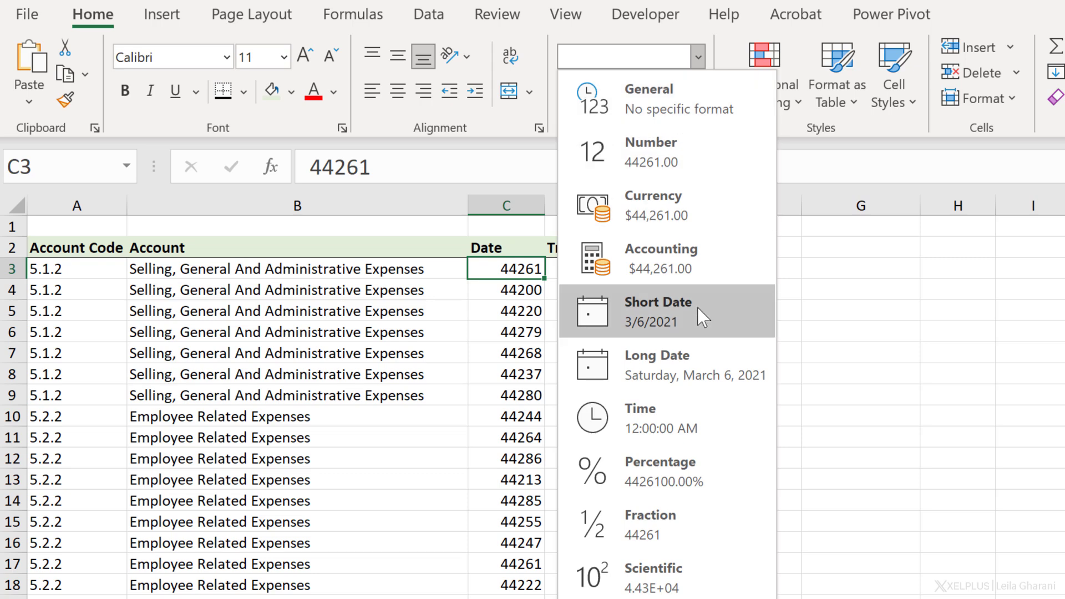
left_click(506, 270)
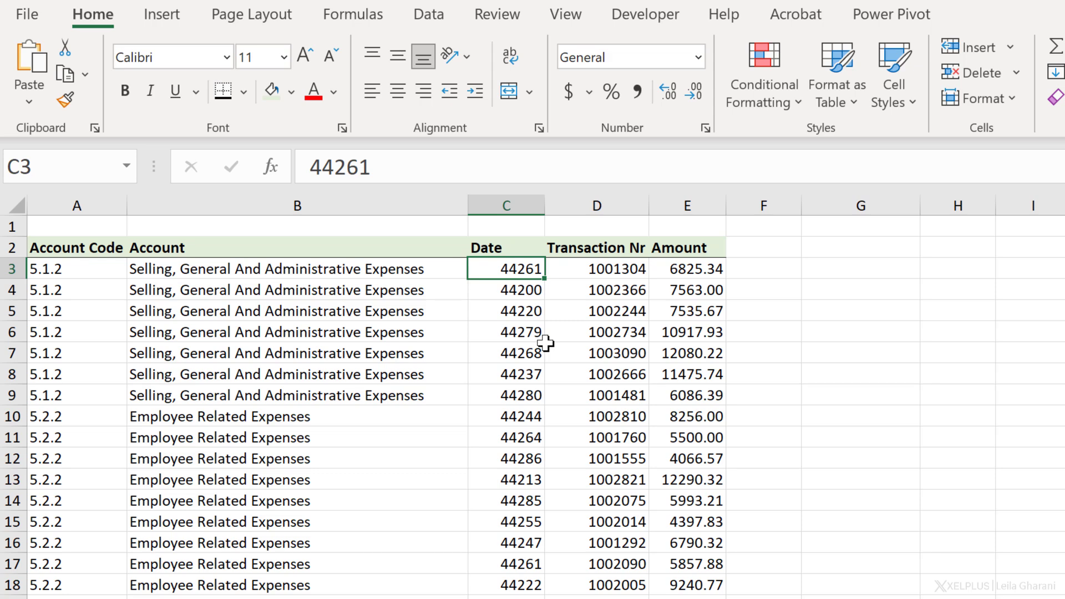
key("ctrl+shift+Down")
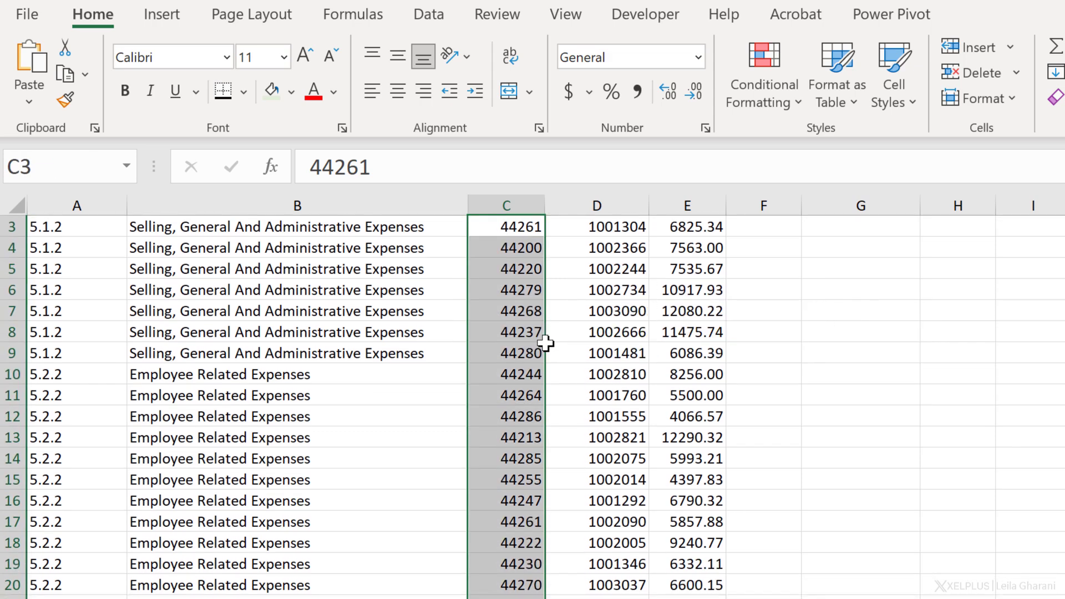
key("ctrl+shift+numbersign")
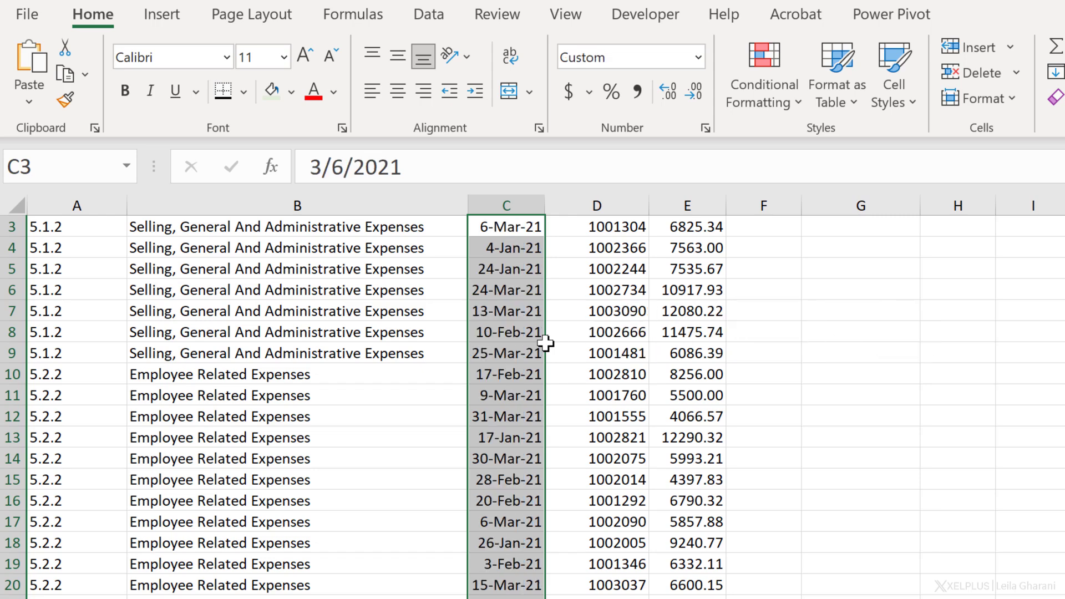
key("ctrl+1")
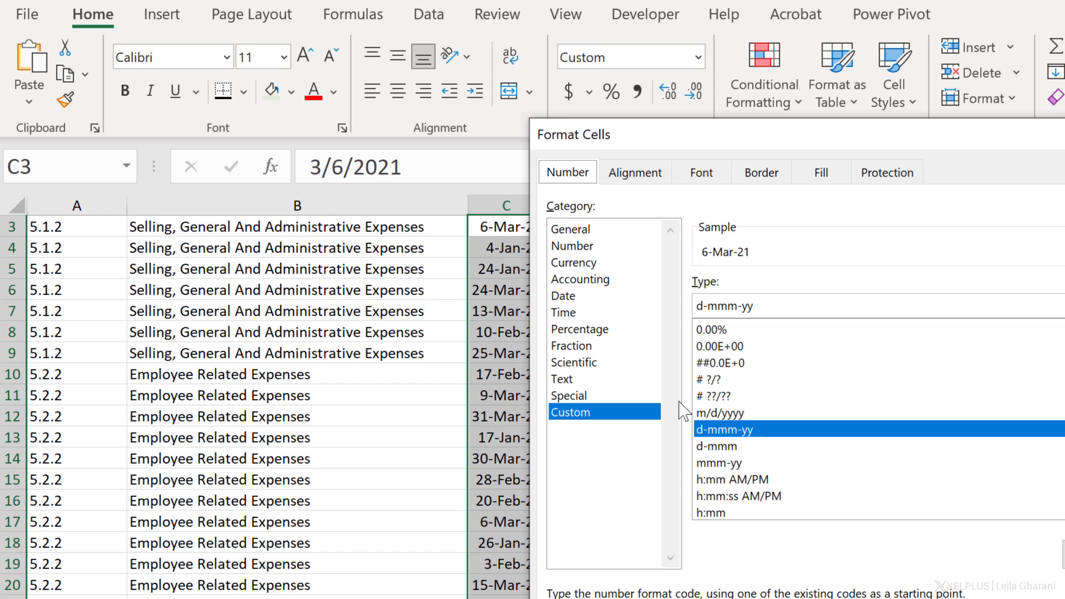
left_click(577, 296)
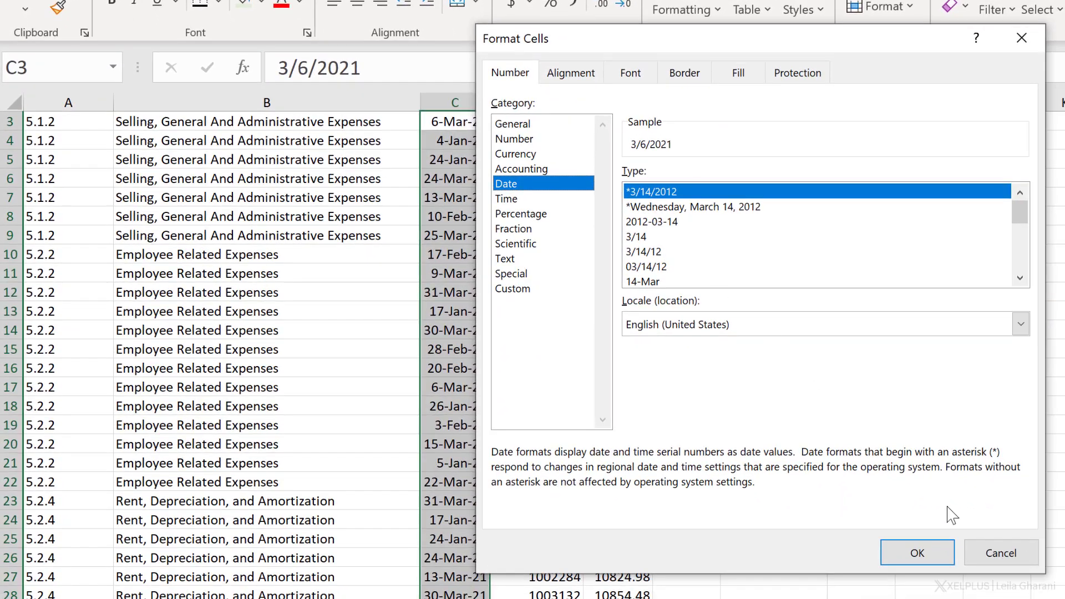
left_click(1000, 553)
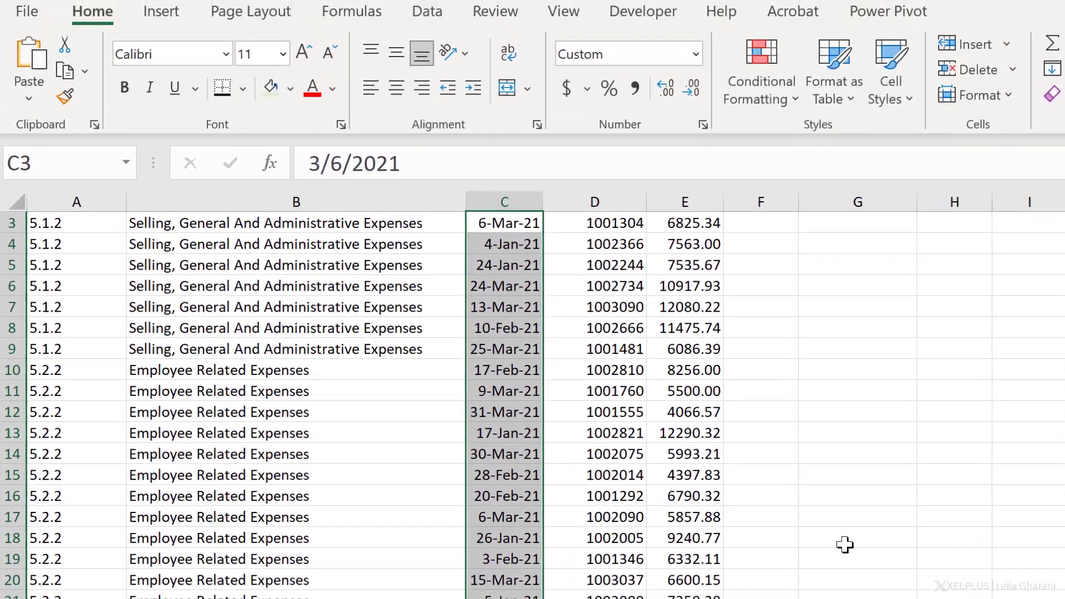
- Format the Amount column from E3 down as numbers with thousands separators, like 6,825.34
scroll(804, 444, "up", 1)
left_click(686, 265)
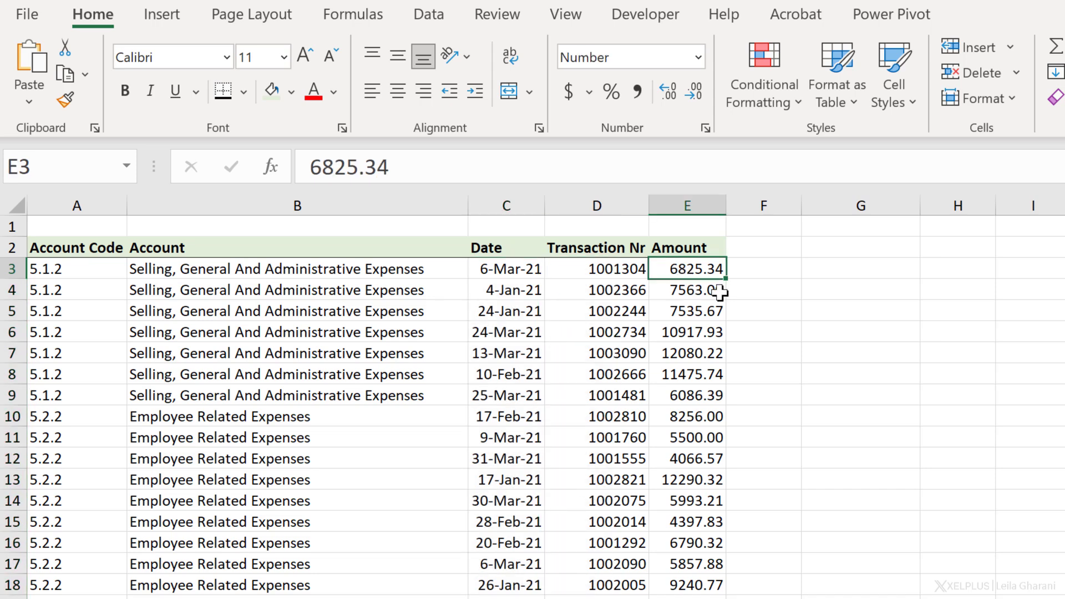
key("ctrl+shift+Down")
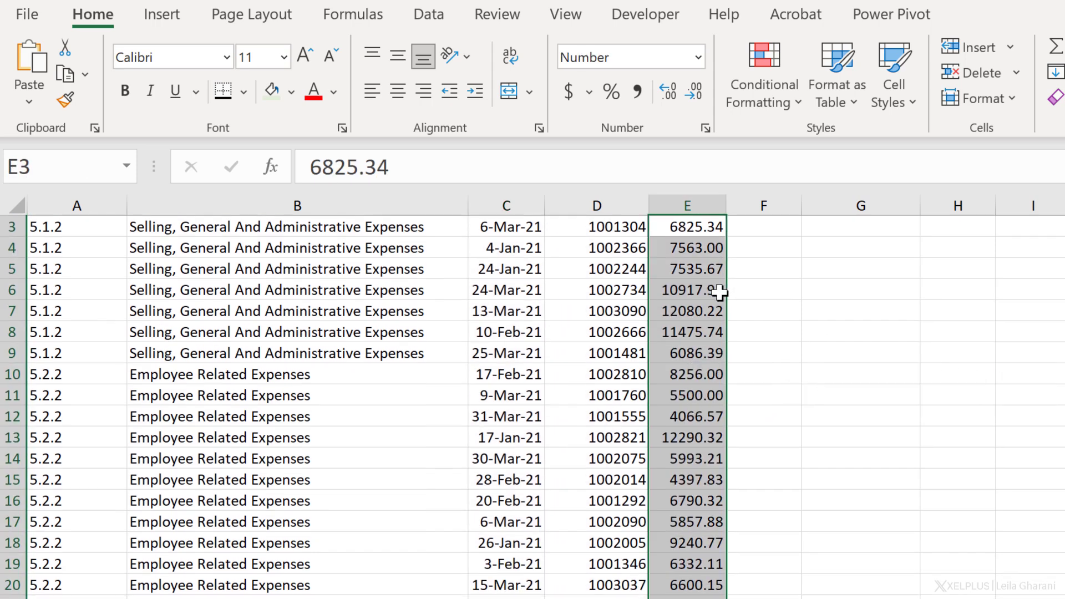
key("ctrl+shift+4")
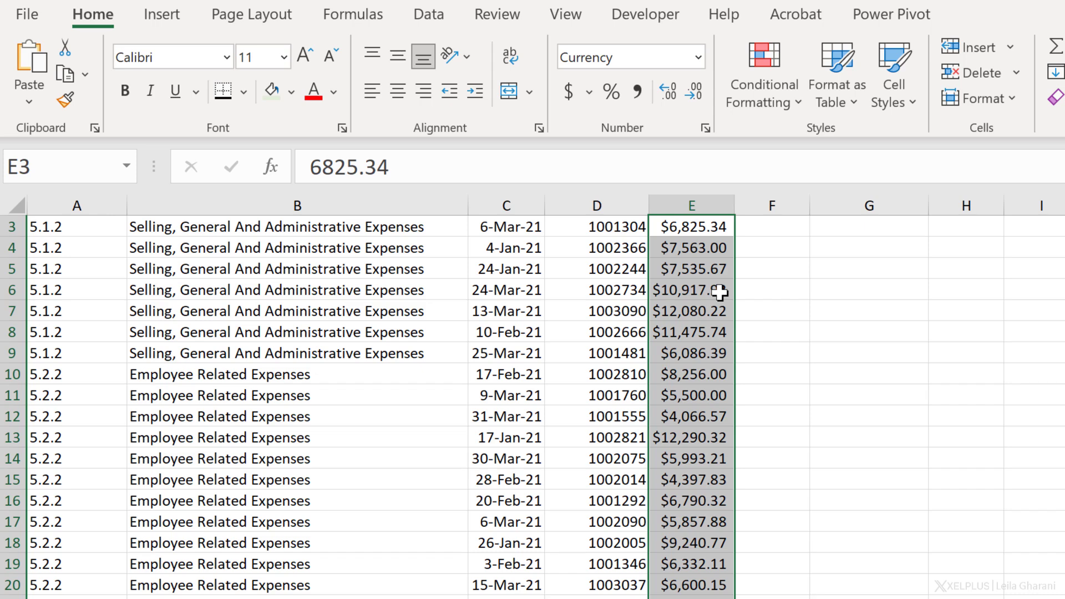
key("ctrl+shift+1")
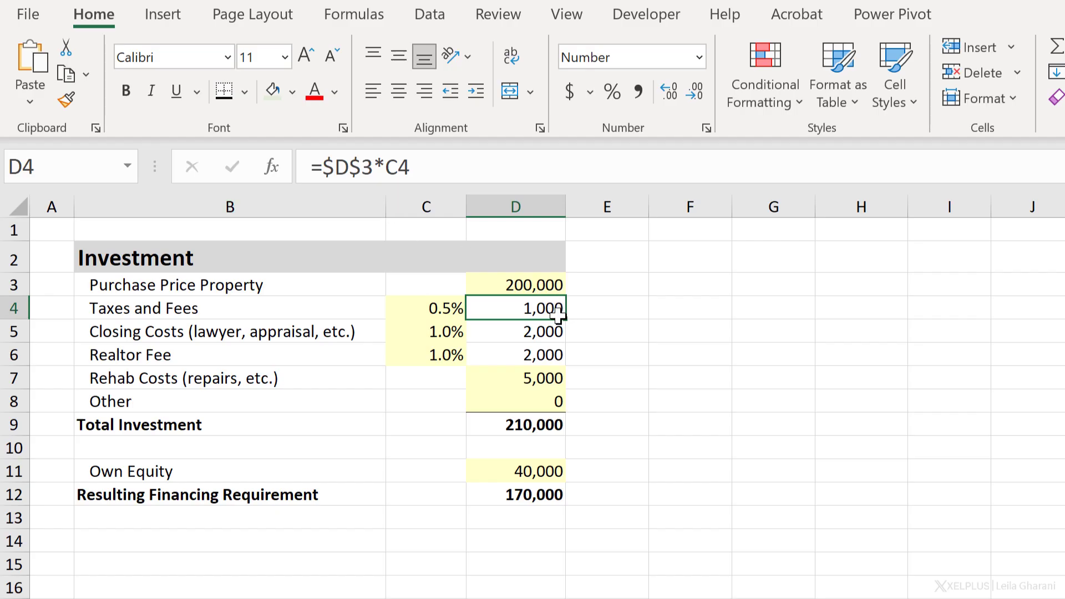
- Trace the precedents of the Taxes and Fees amount in D4, then remove the arrows
left_click(524, 426)
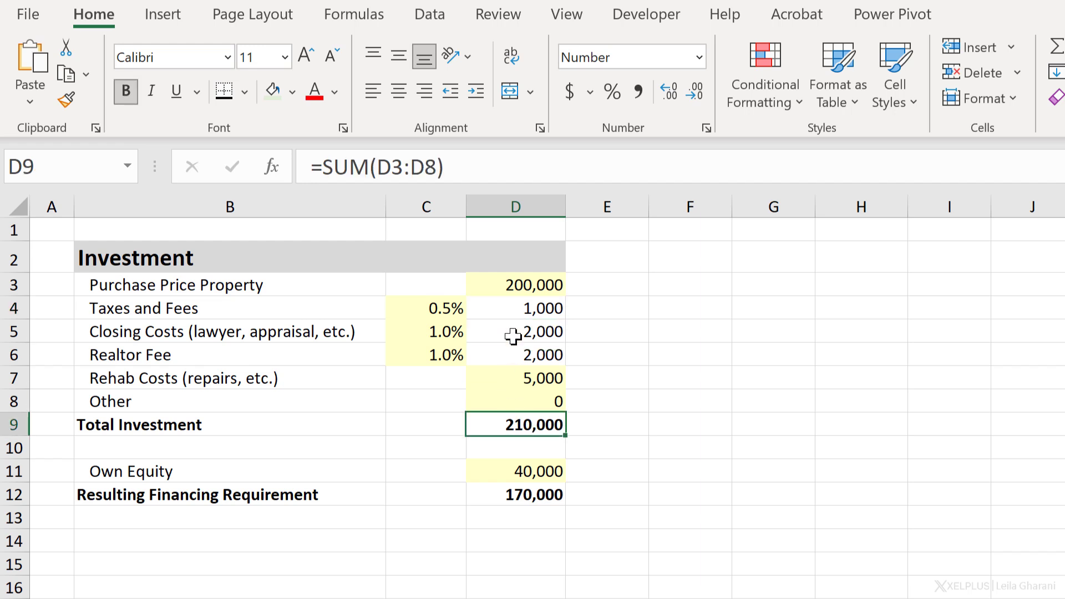
left_click(492, 312)
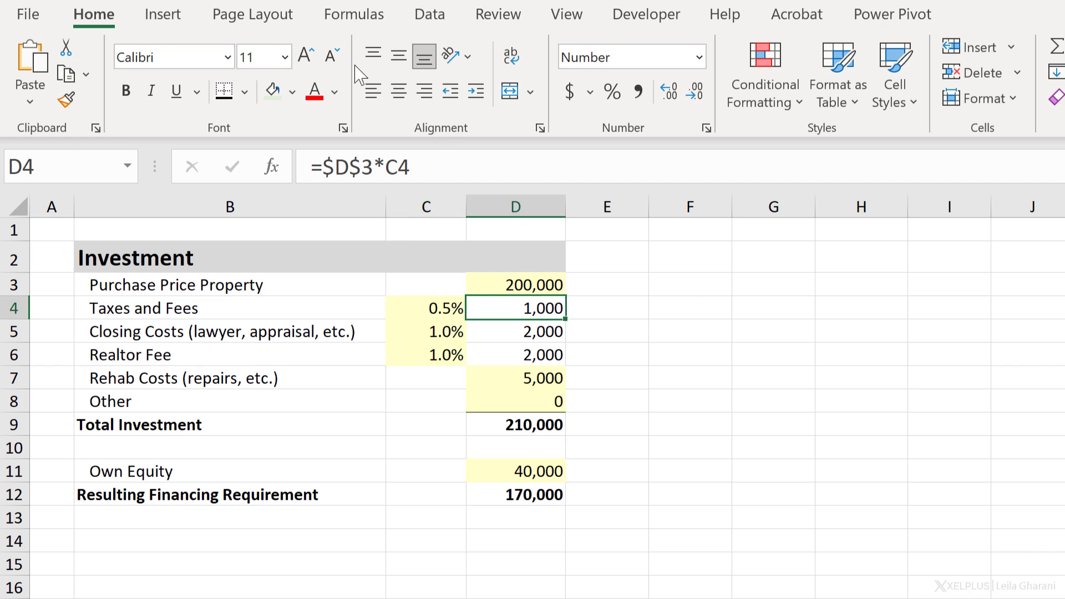
left_click(339, 22)
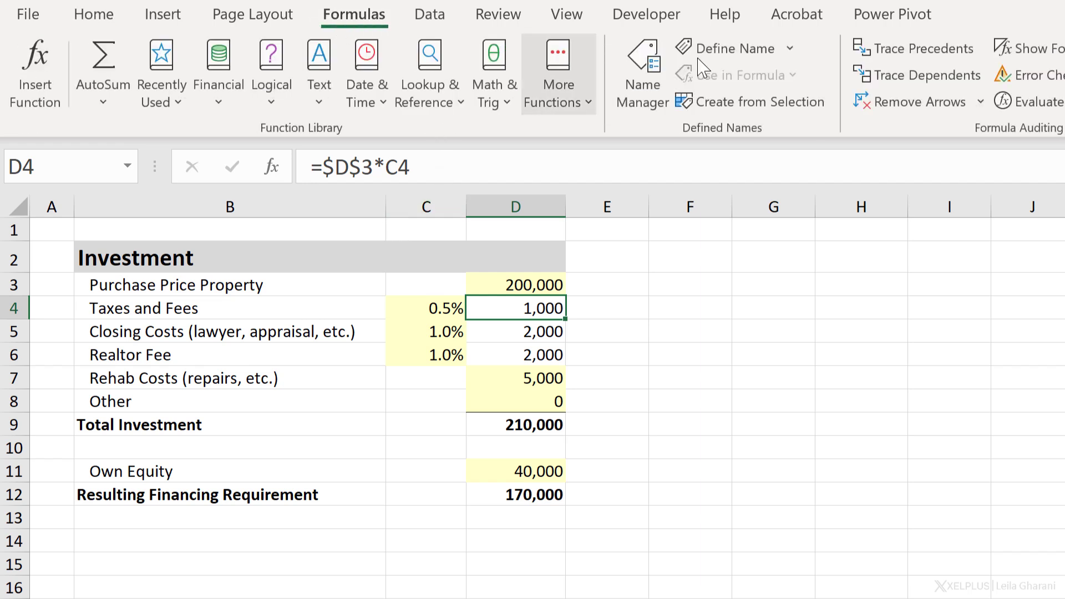
left_click(889, 55)
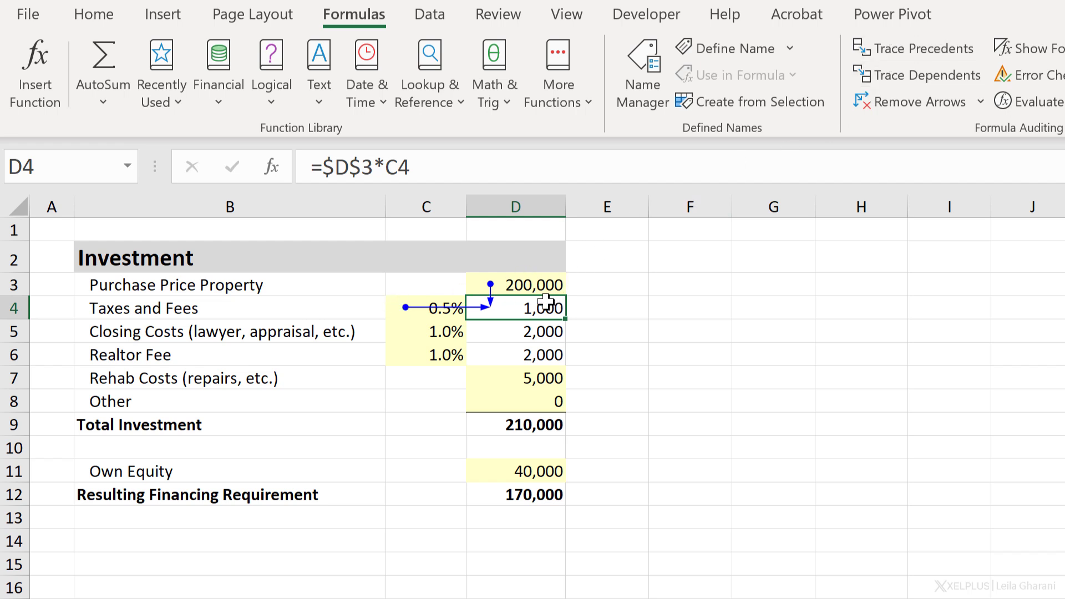
left_click(880, 103)
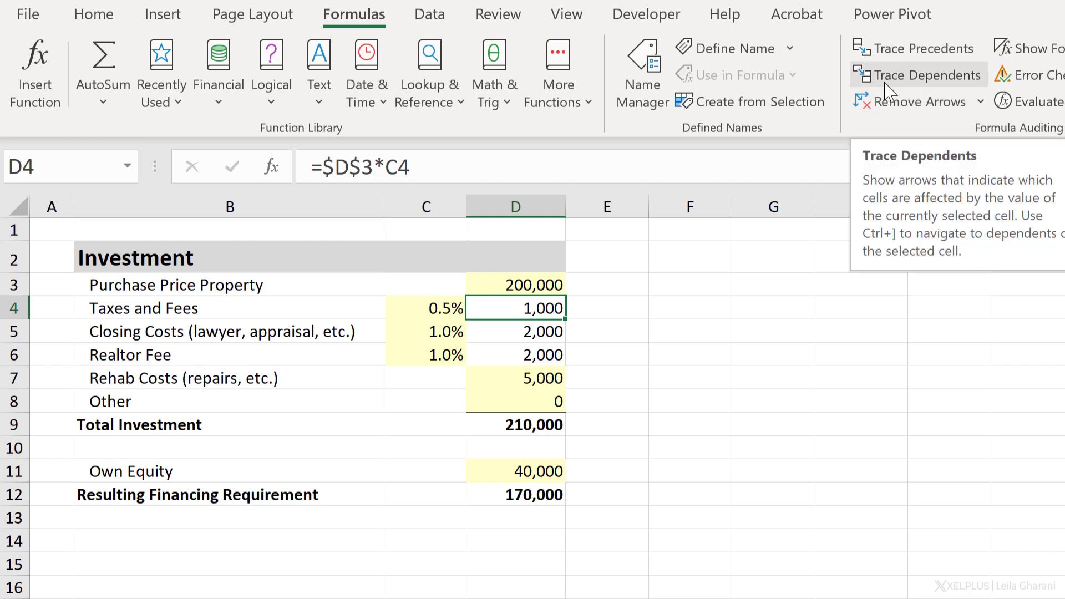
left_click(541, 283)
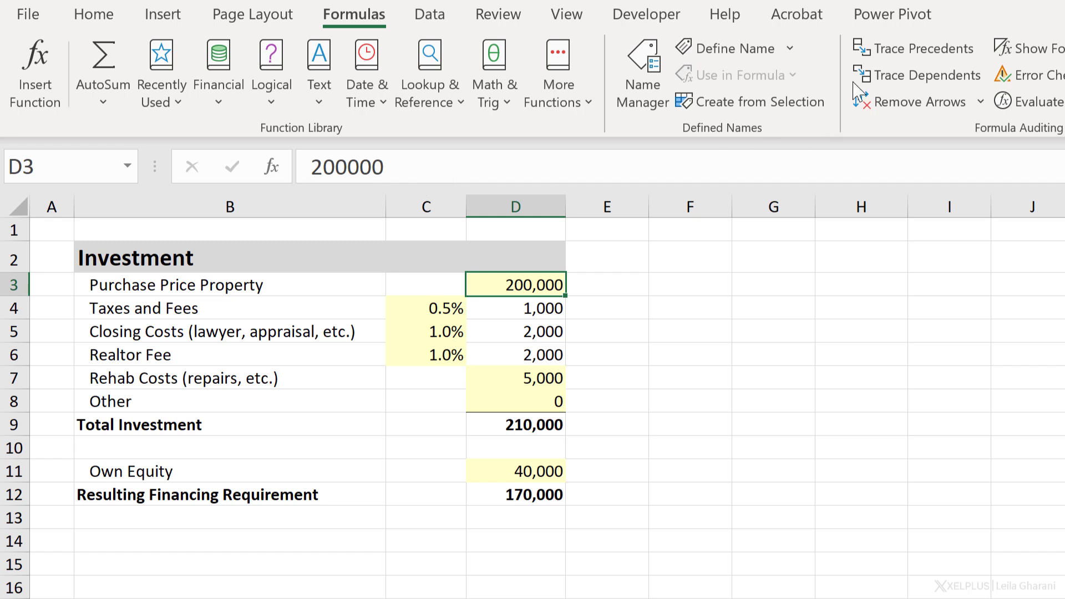
- Trace dependents of Purchase Price D3, clear the arrows, then trace D4's dependents
left_click(889, 79)
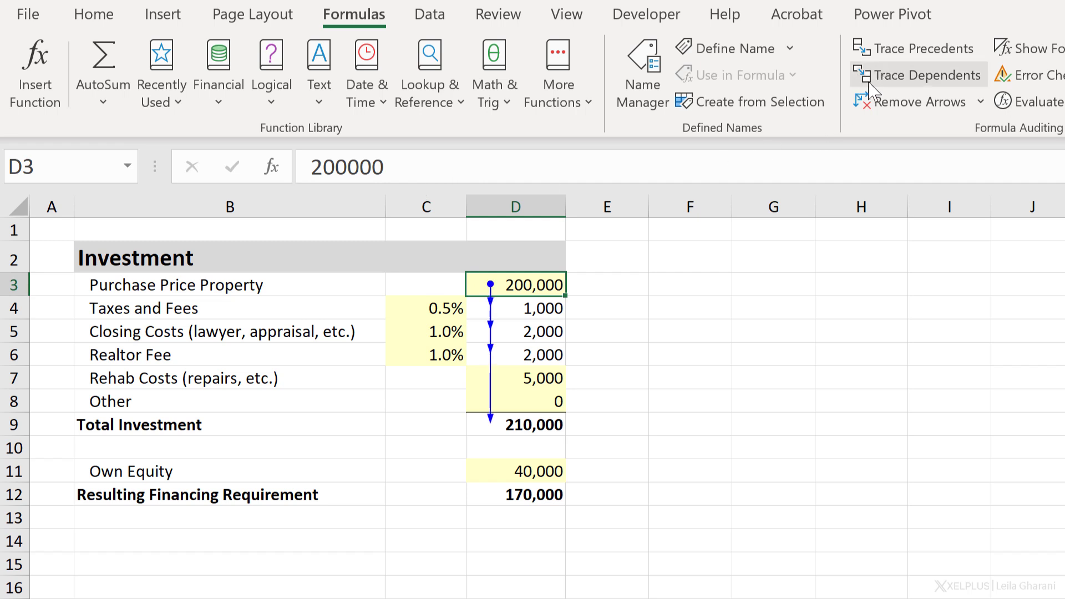
key("Down")
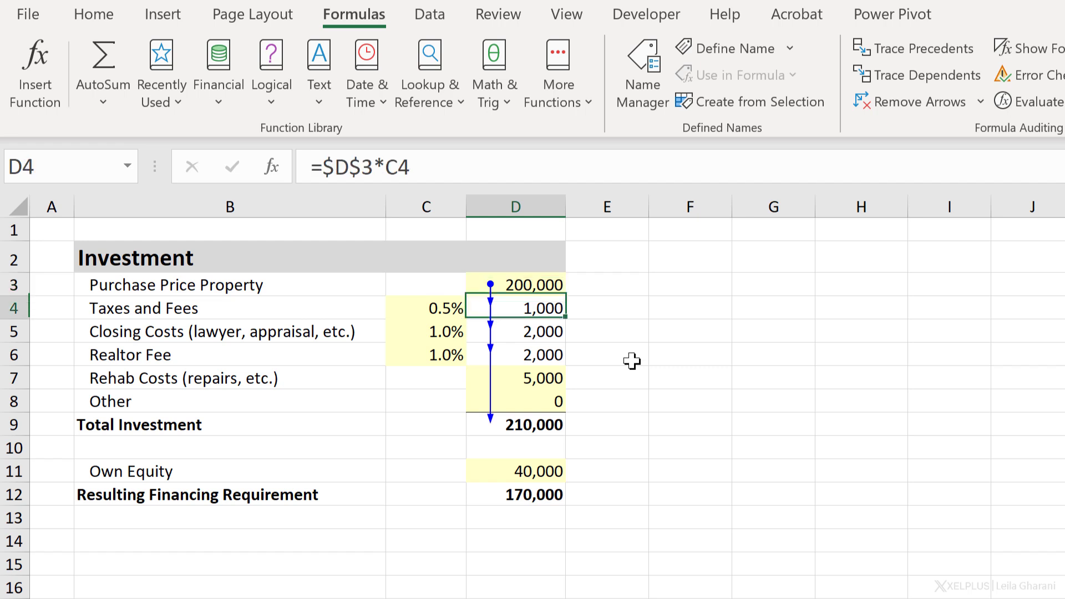
key("Down")
key("Down")
key("Down")
key("Down")
key("Down")
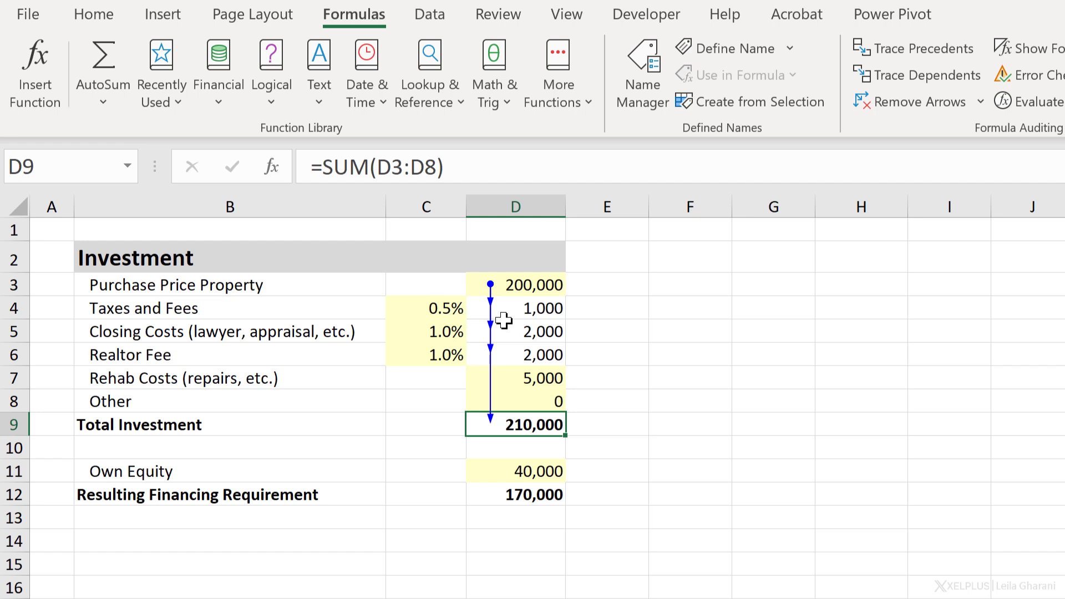
left_click(905, 103)
left_click(505, 309)
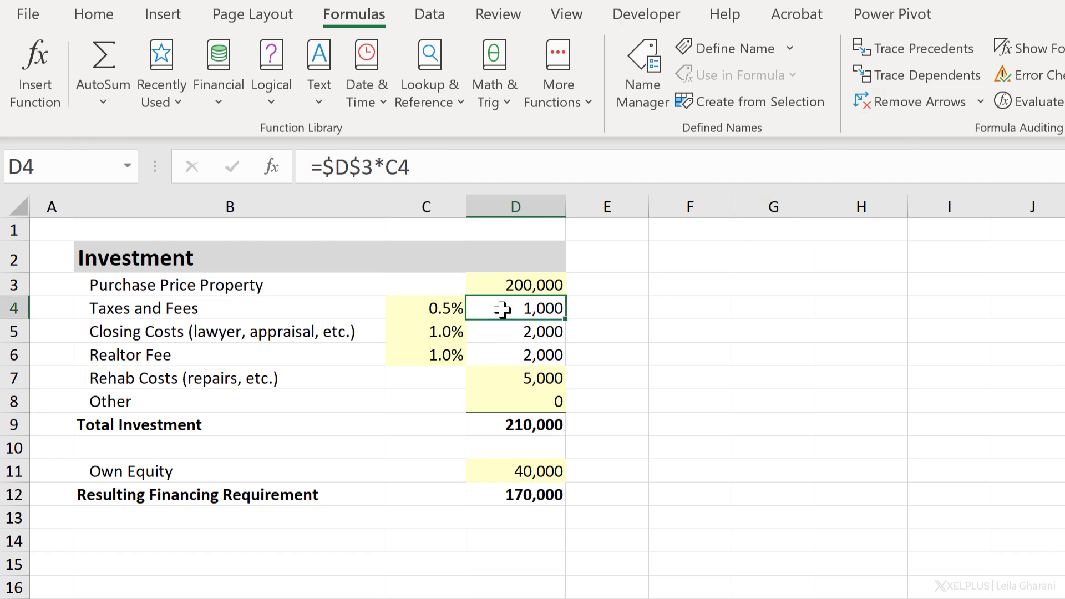
left_click(901, 77)
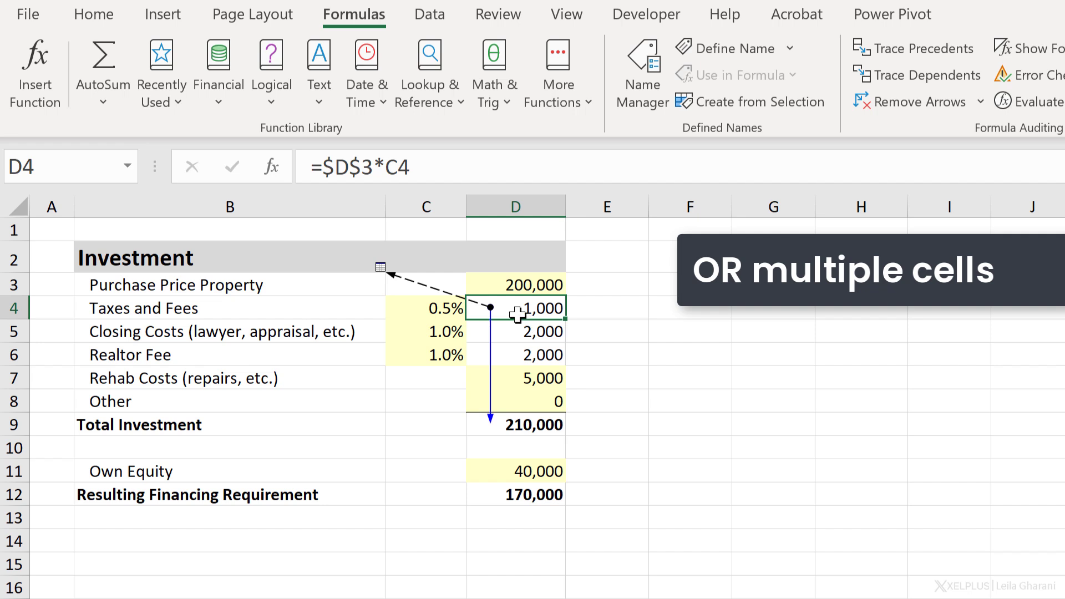
- Follow the dashed trace arrow to the referencing cell holding 7,358 on the other transaction sheet
double_click(435, 297)
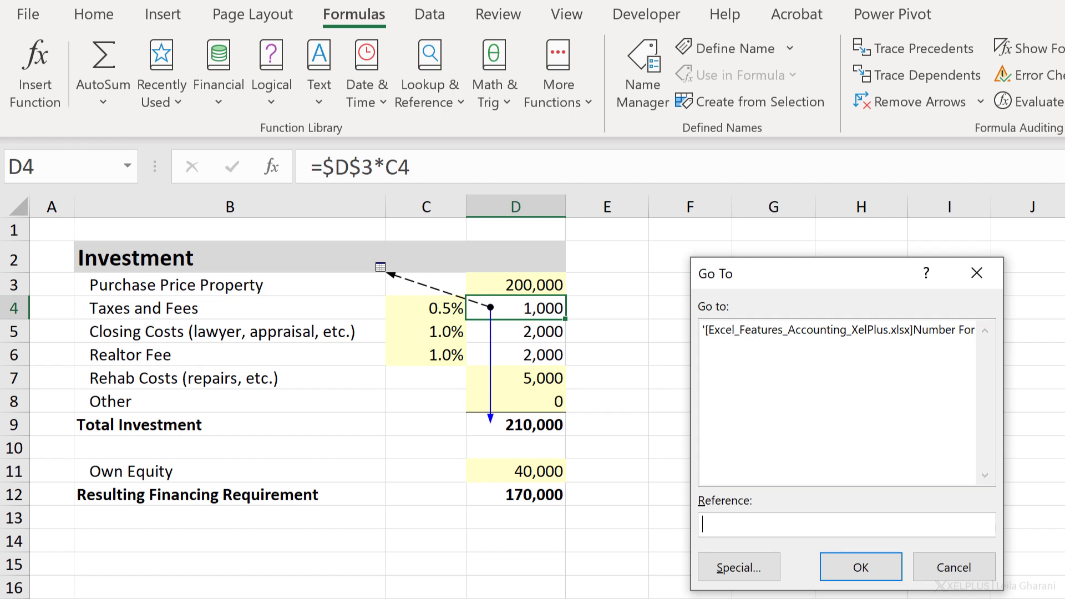
left_click(801, 342)
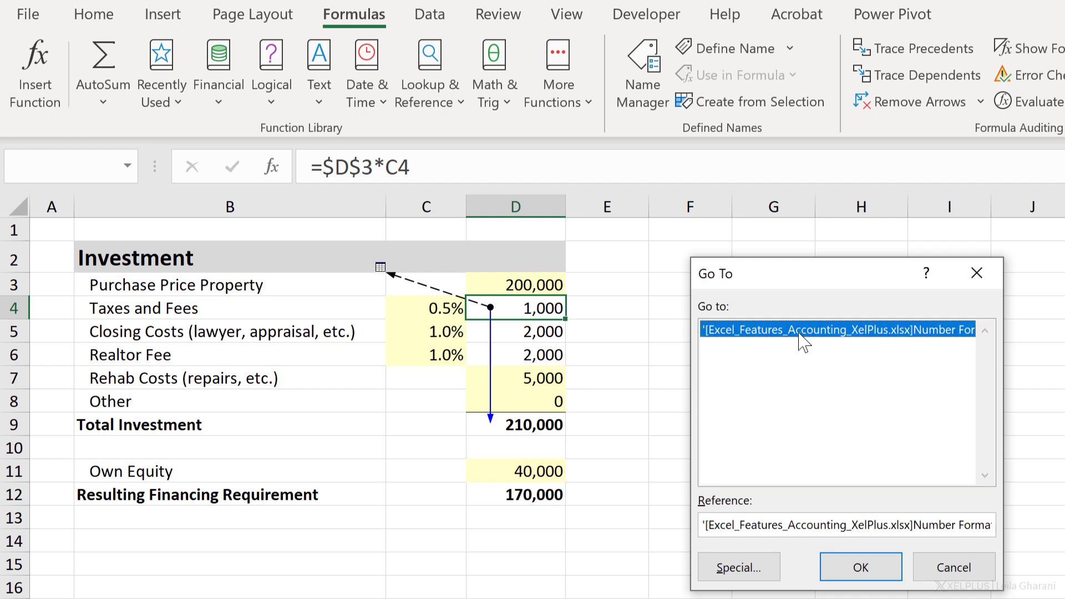
left_click(861, 567)
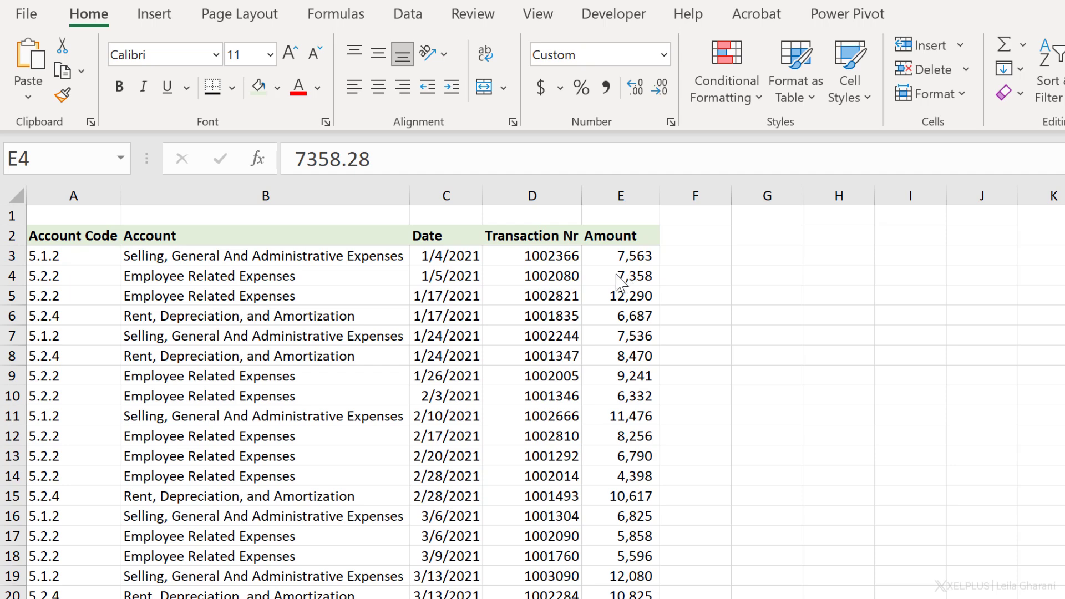
- Select the Amount values from E3 downward and apply a Top 10% rule with Green Fill with Dark Green Text
left_click(595, 255)
key("ctrl+shift+Down")
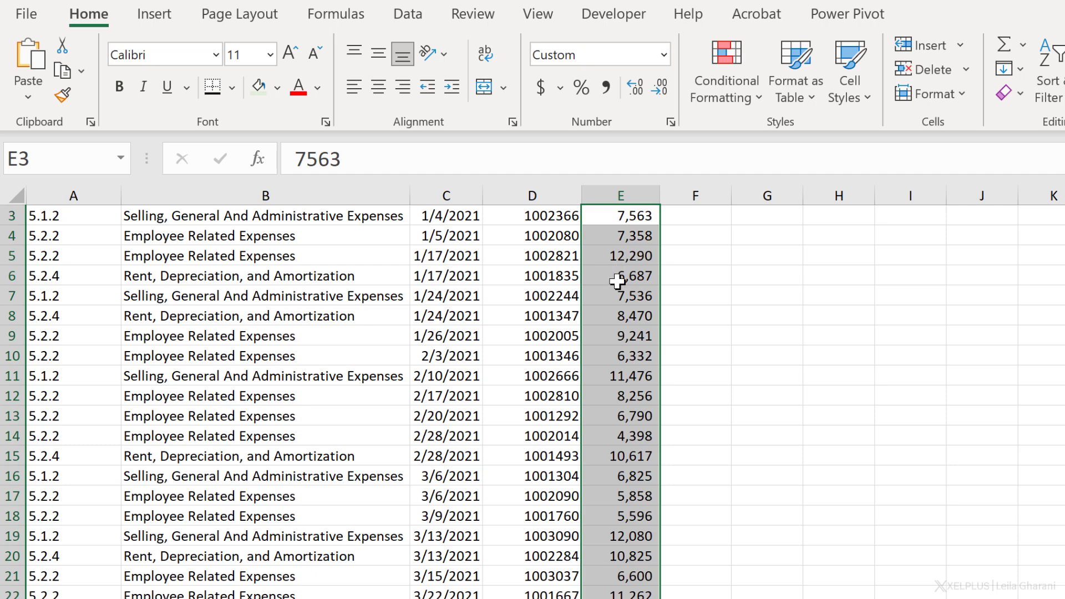
scroll(616, 320, "up", 1)
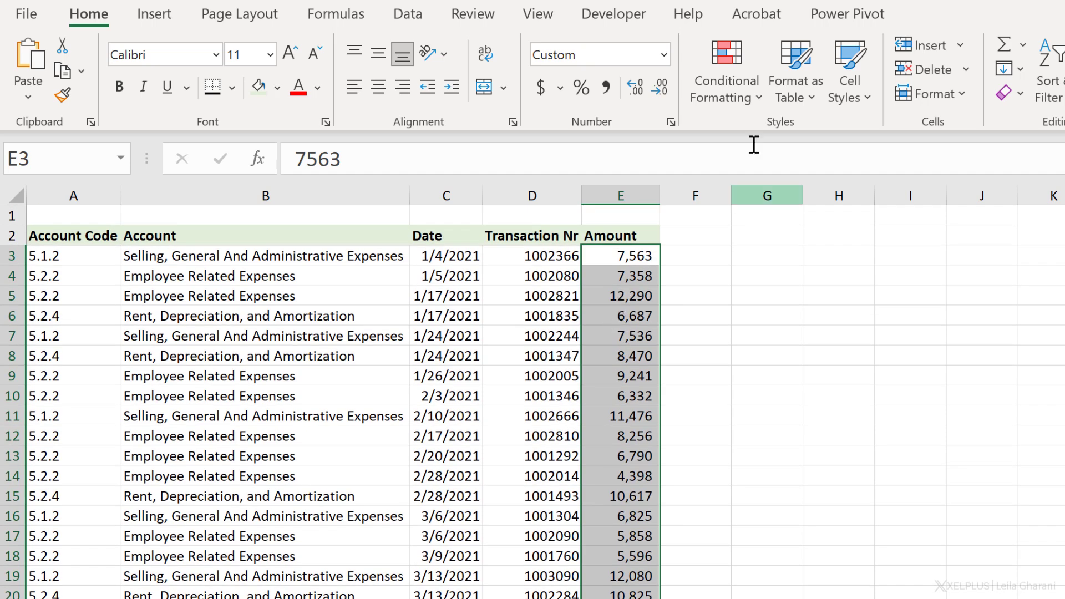
left_click(752, 98)
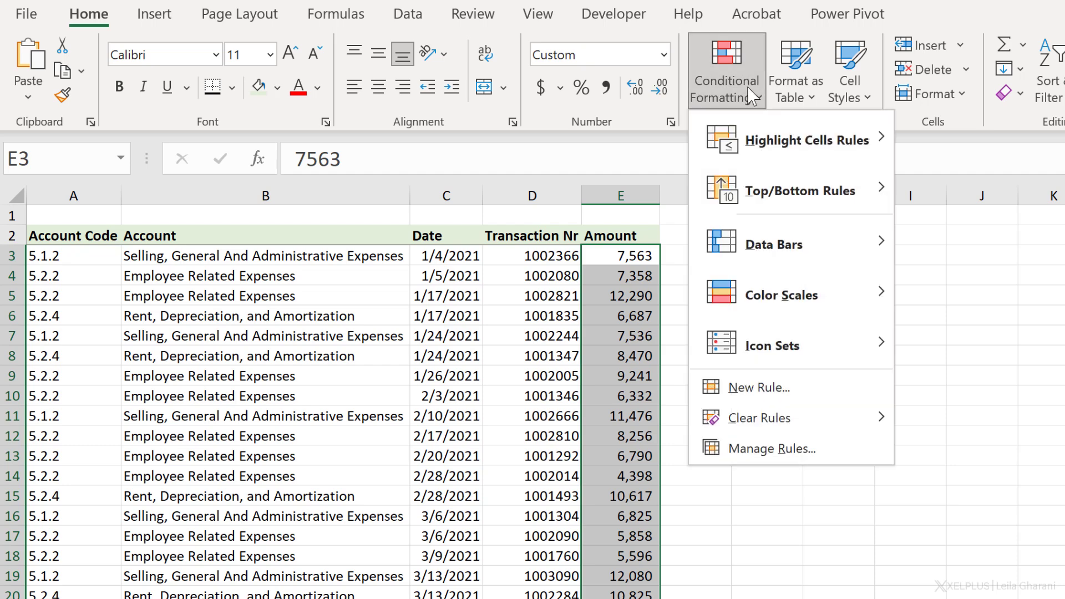
mouse_move(837, 191)
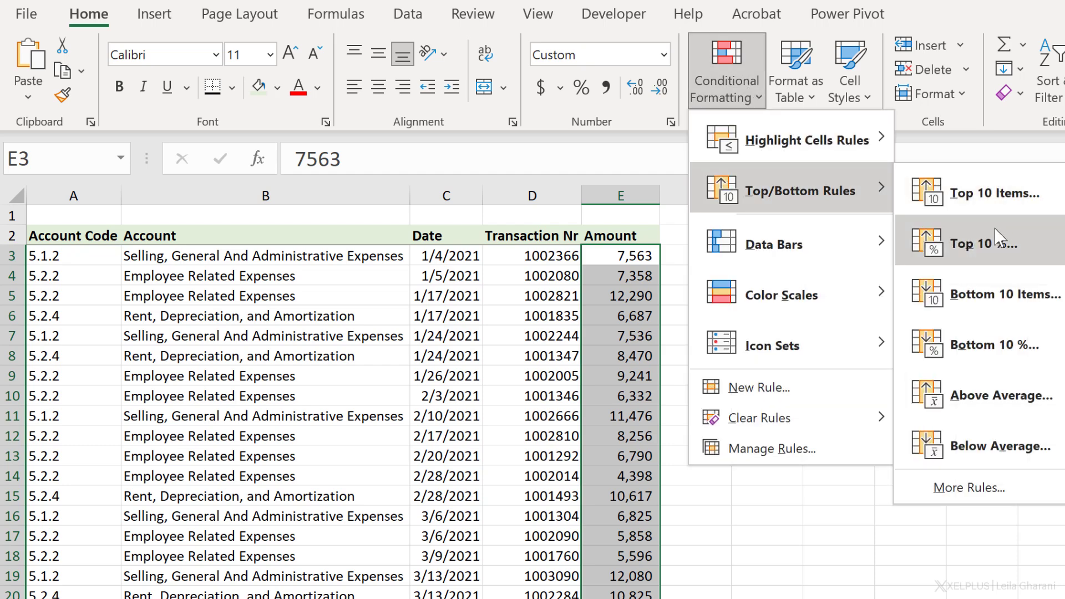
left_click(1012, 256)
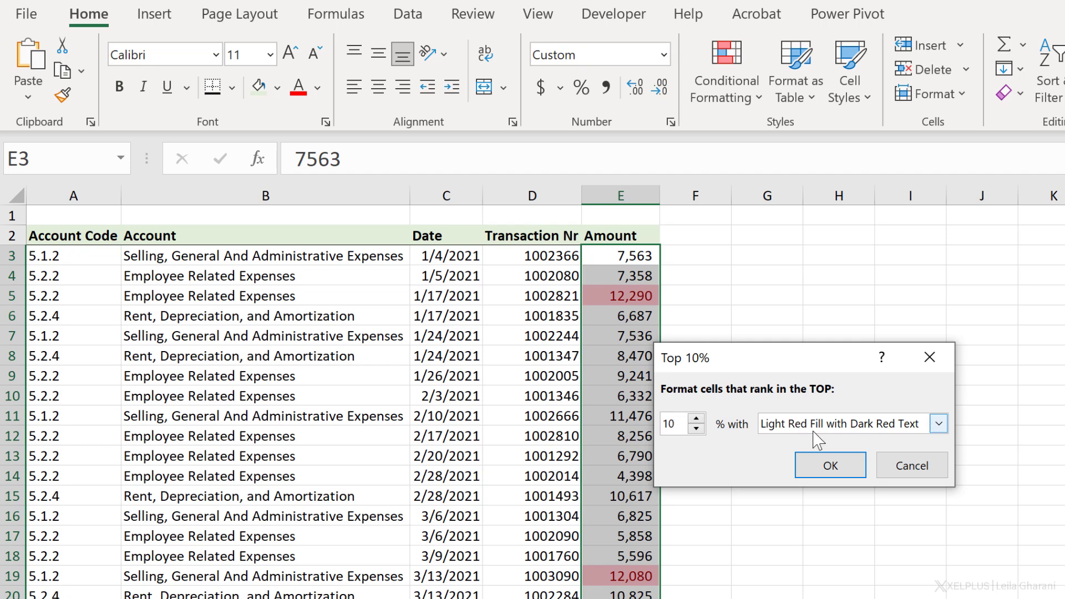
left_click(938, 423)
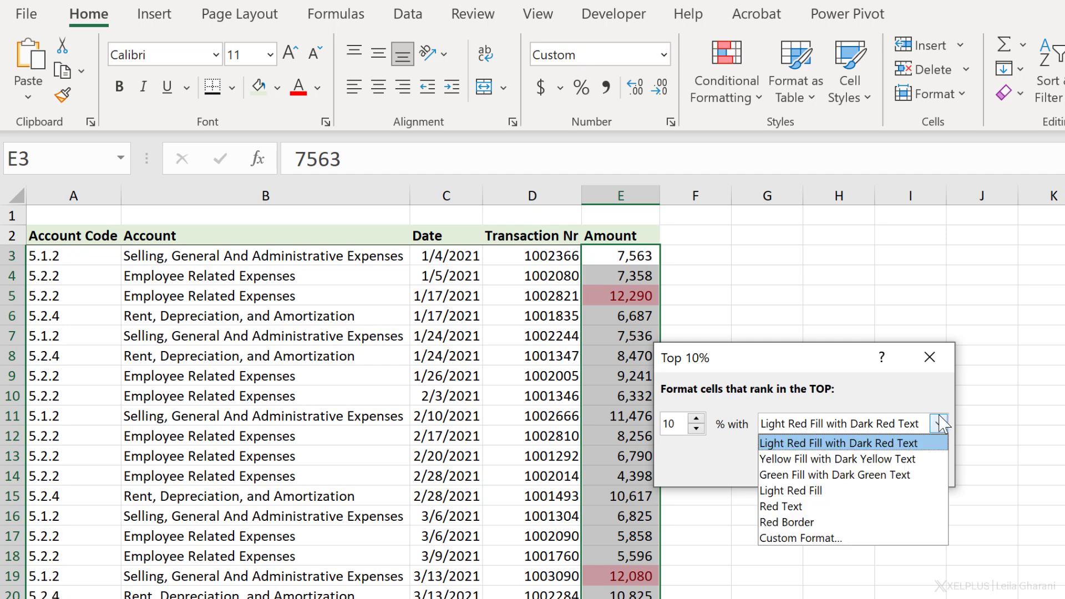
left_click(862, 475)
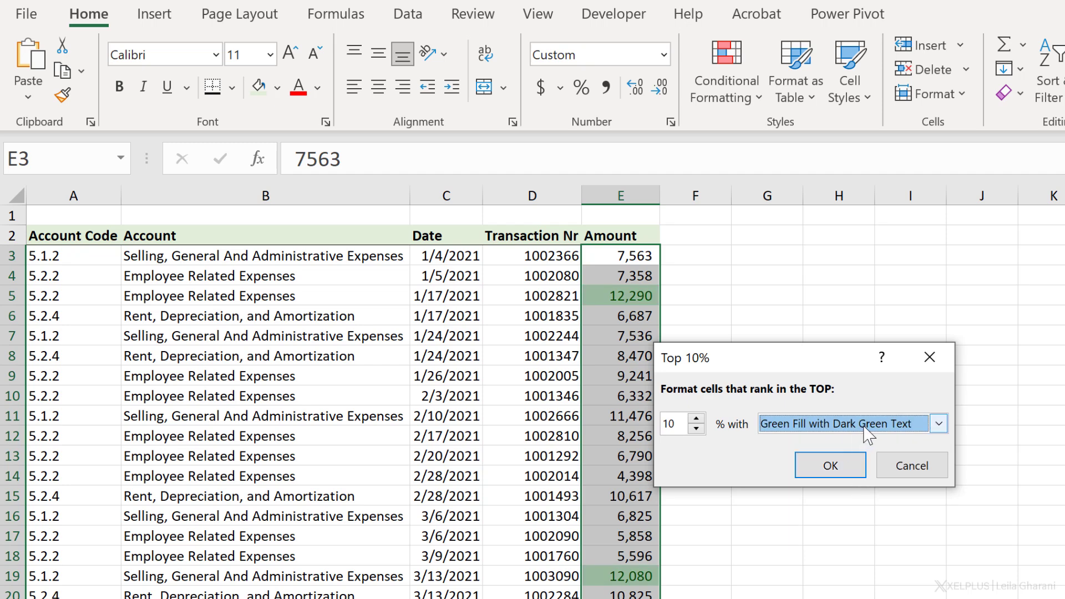
left_click(835, 469)
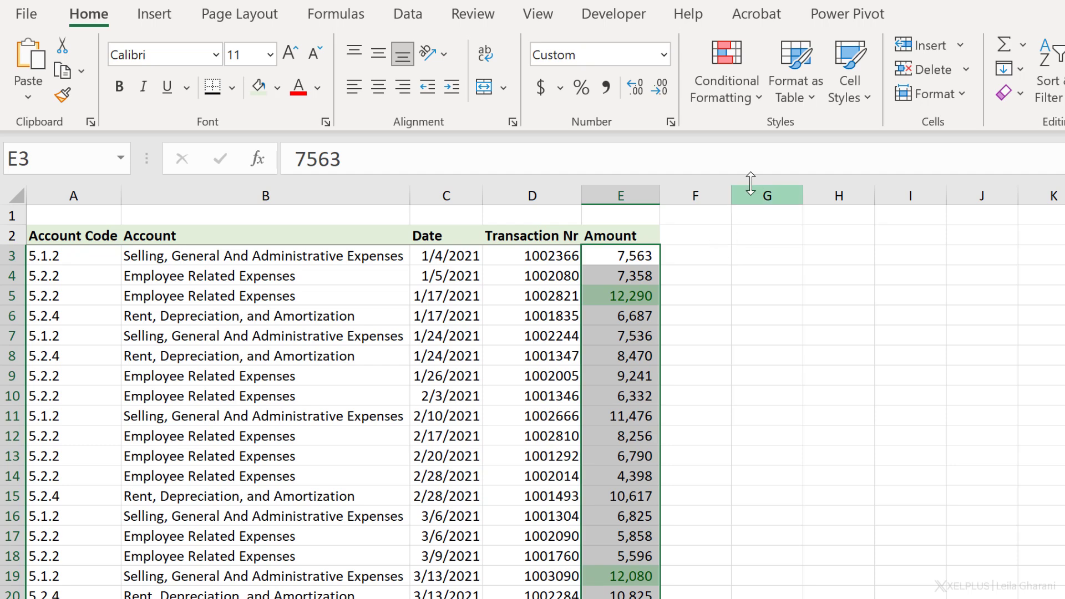
- Apply a Bottom 10% rule with light red fill and dark red text to the Amount column
left_click(723, 103)
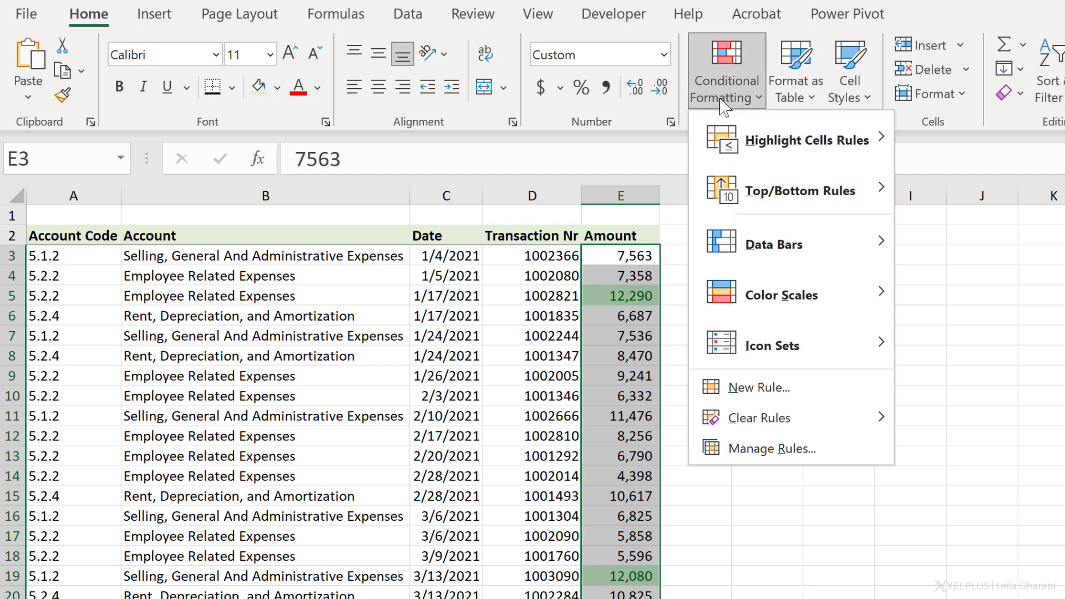
mouse_move(782, 193)
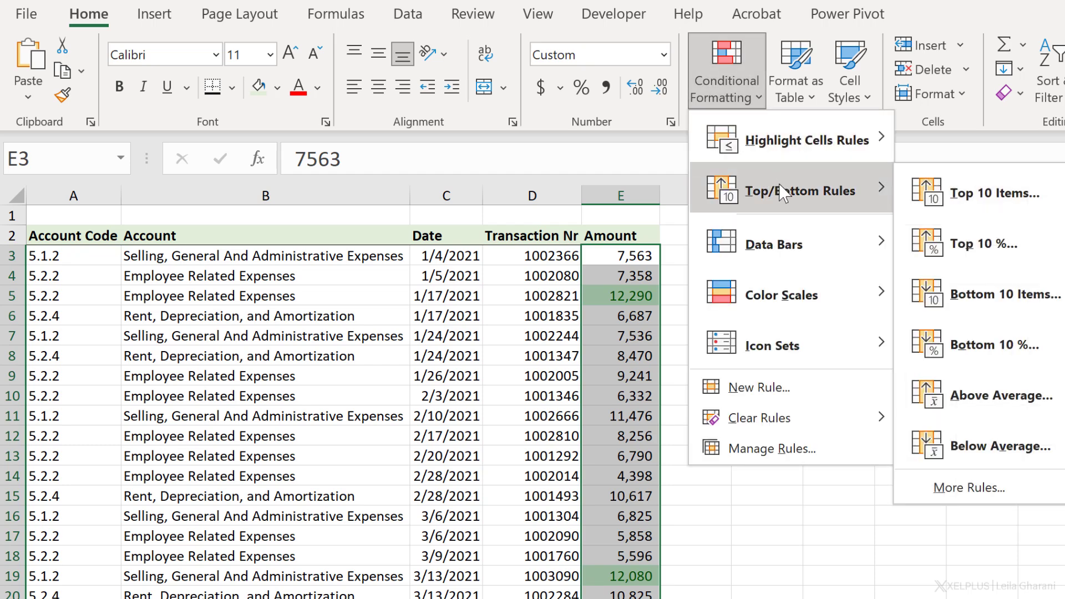
left_click(1015, 345)
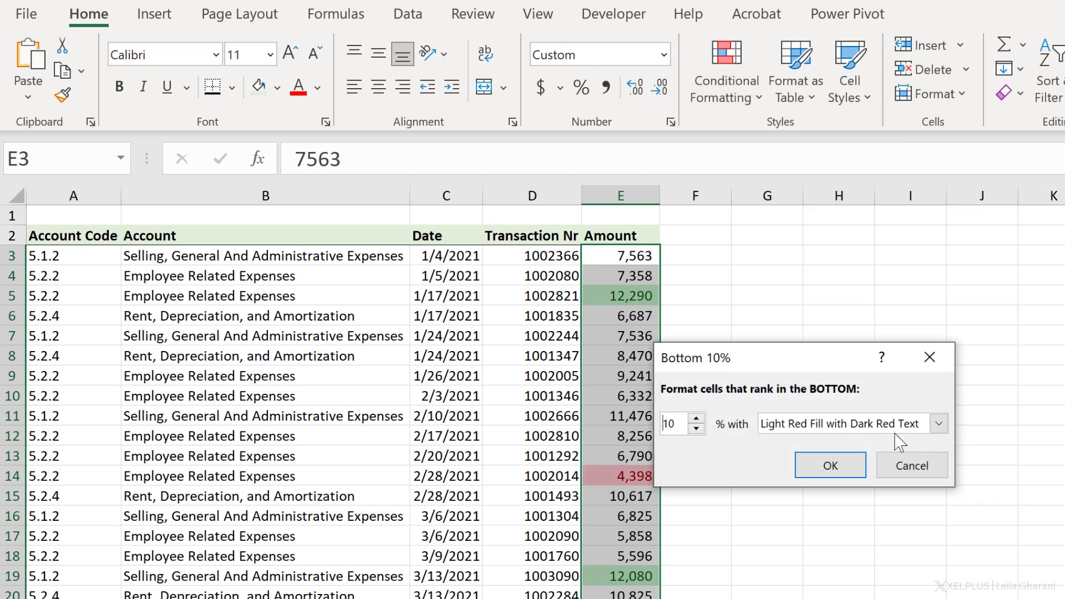
left_click(831, 466)
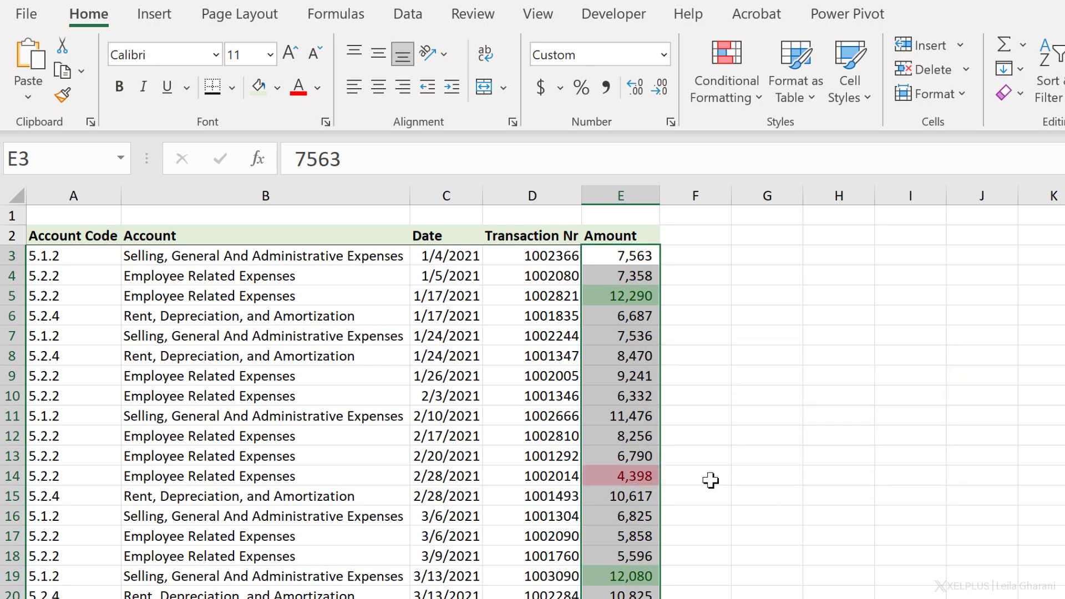
- Test the highlighting by entering 2 in E10, then undo the change
left_click(633, 399)
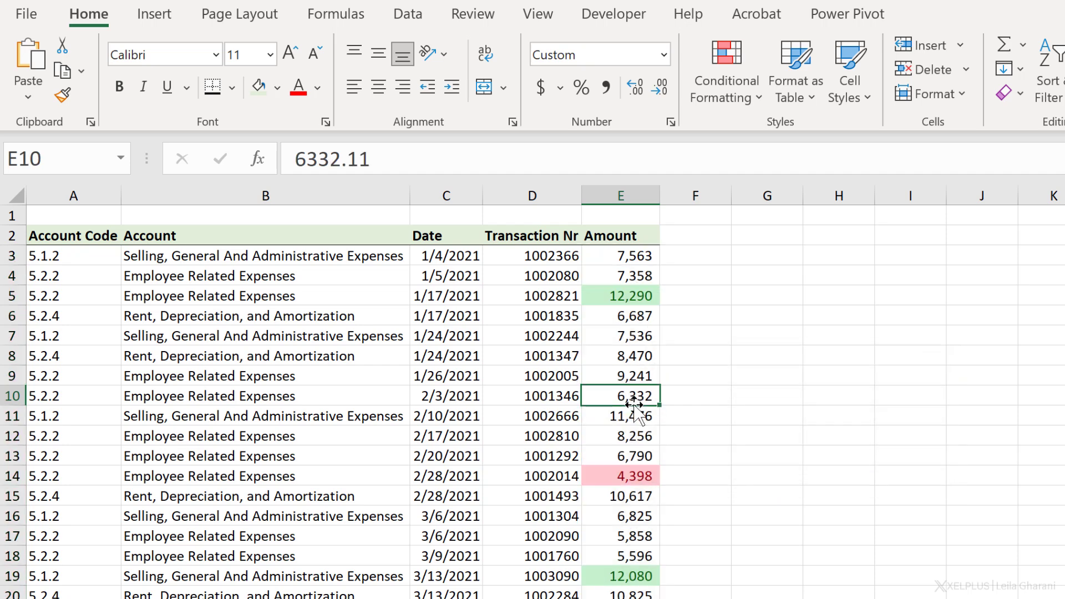
key("F2")
type("2")
key("Return")
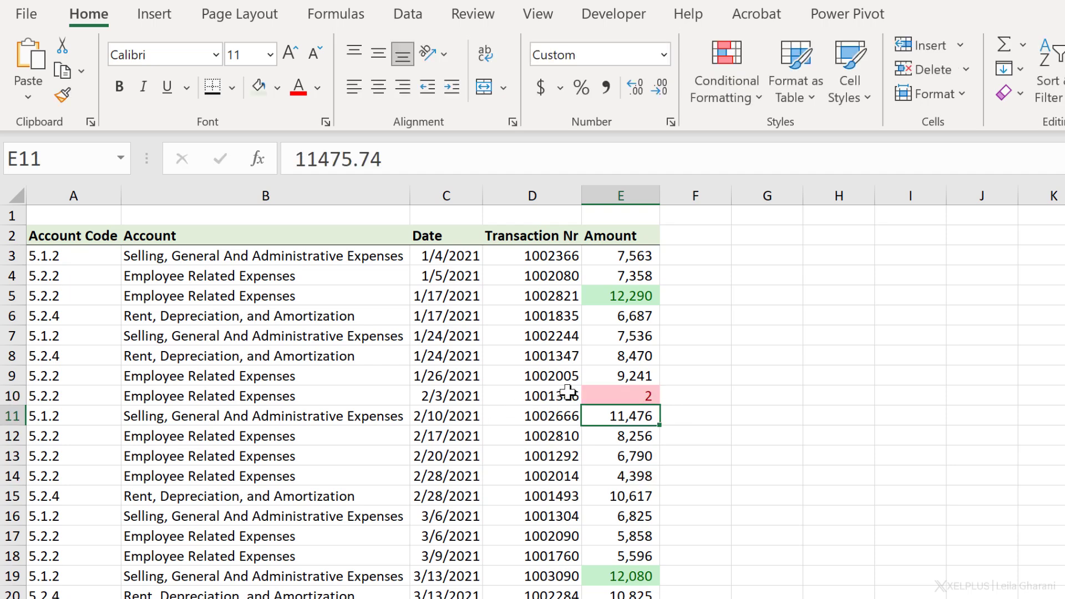
key("ctrl+z")
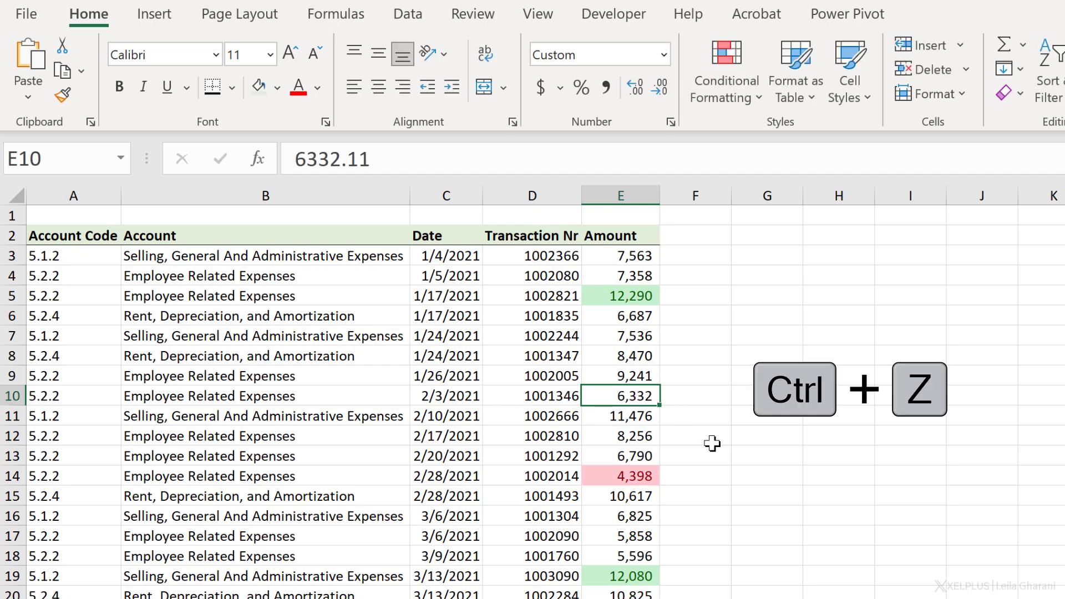
- Clear the conditional formatting rules from the entire sheet
left_click(720, 102)
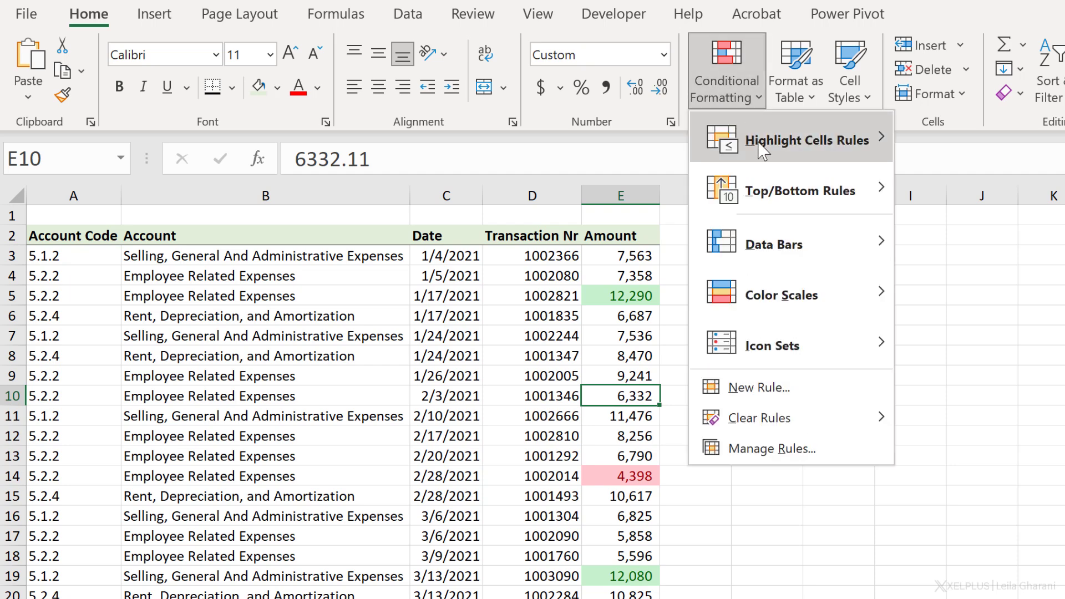
mouse_move(782, 245)
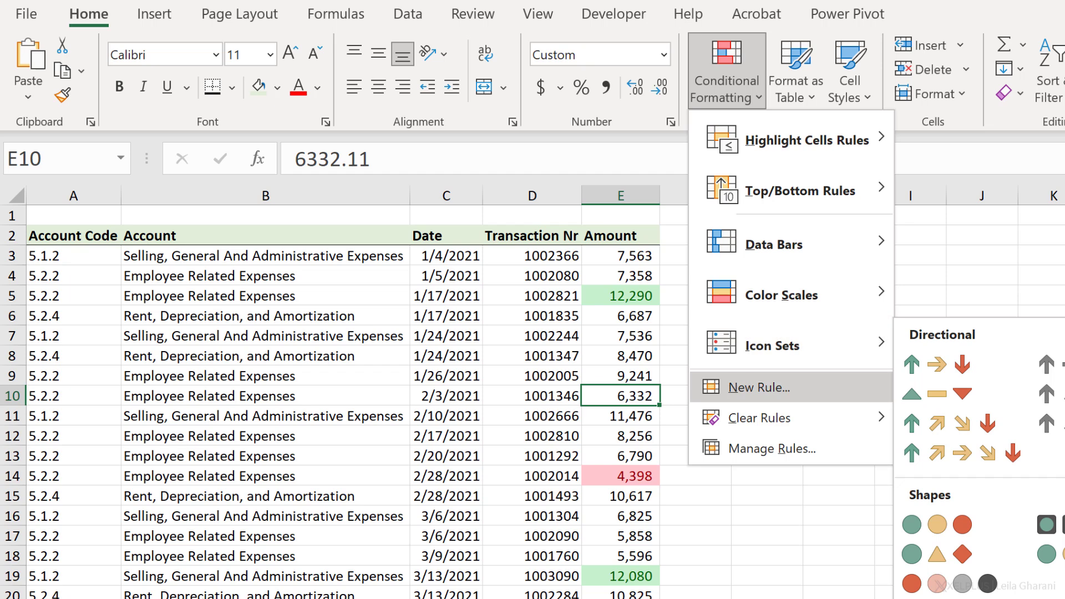
mouse_move(801, 435)
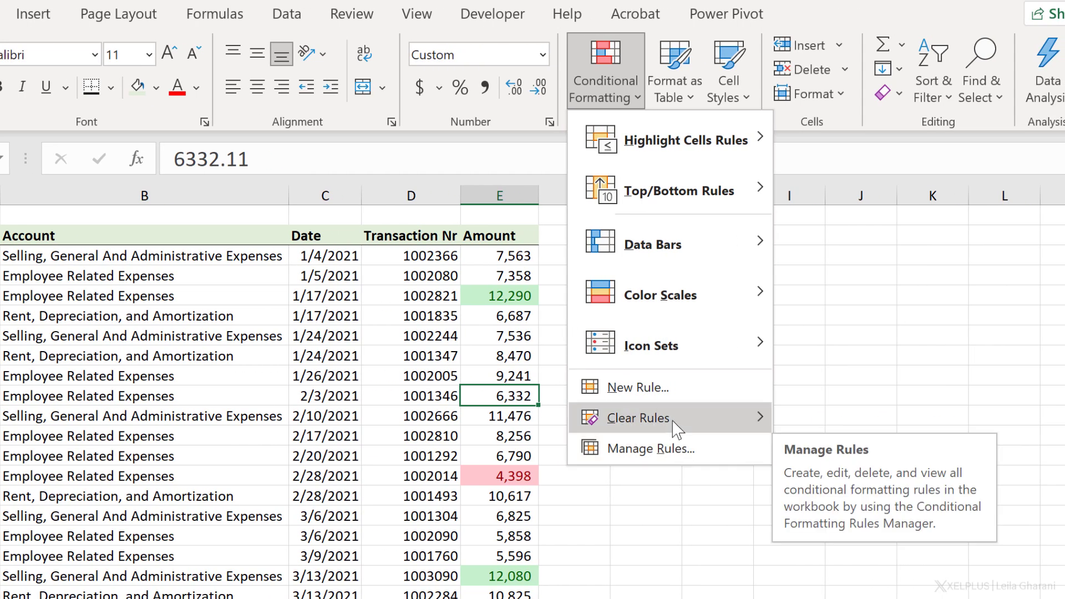
mouse_move(675, 427)
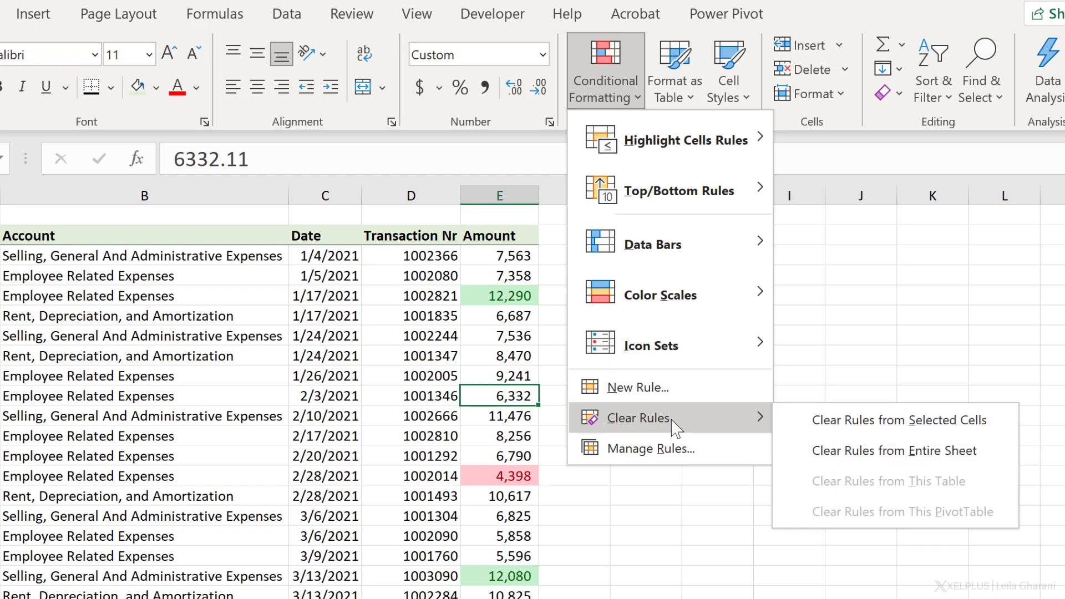
left_click(847, 454)
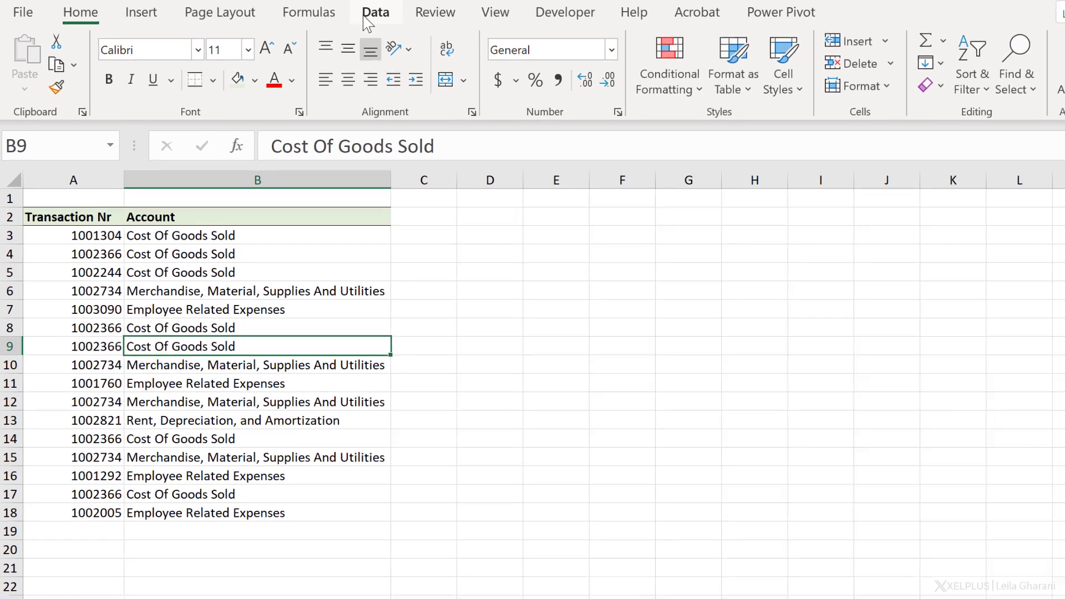
- Run Remove Duplicates across both columns, leaving 9 unique rows, and dismiss the summary
left_click(364, 18)
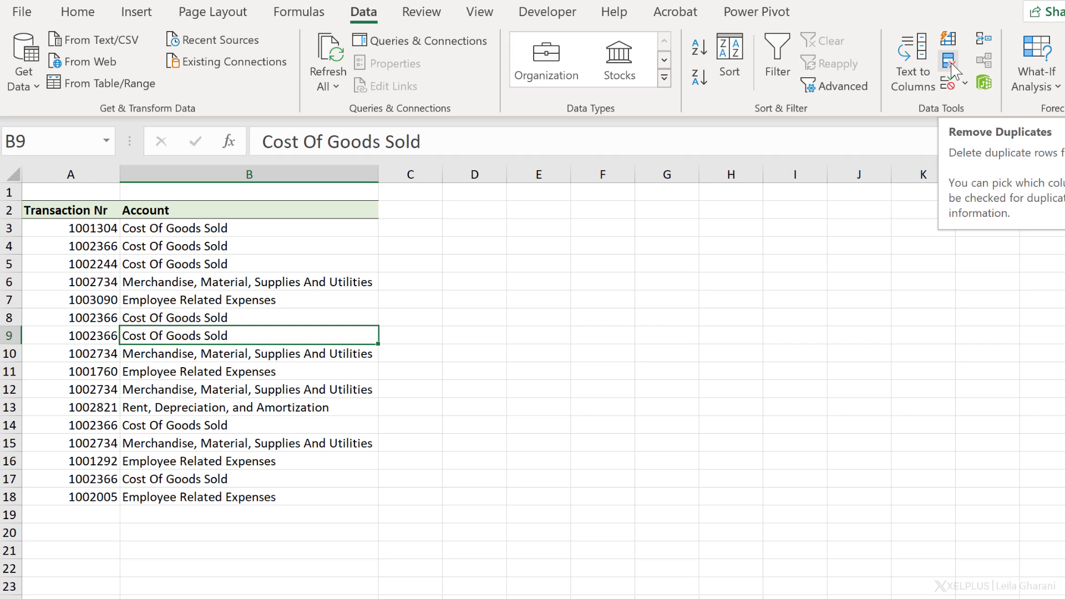
left_click(950, 68)
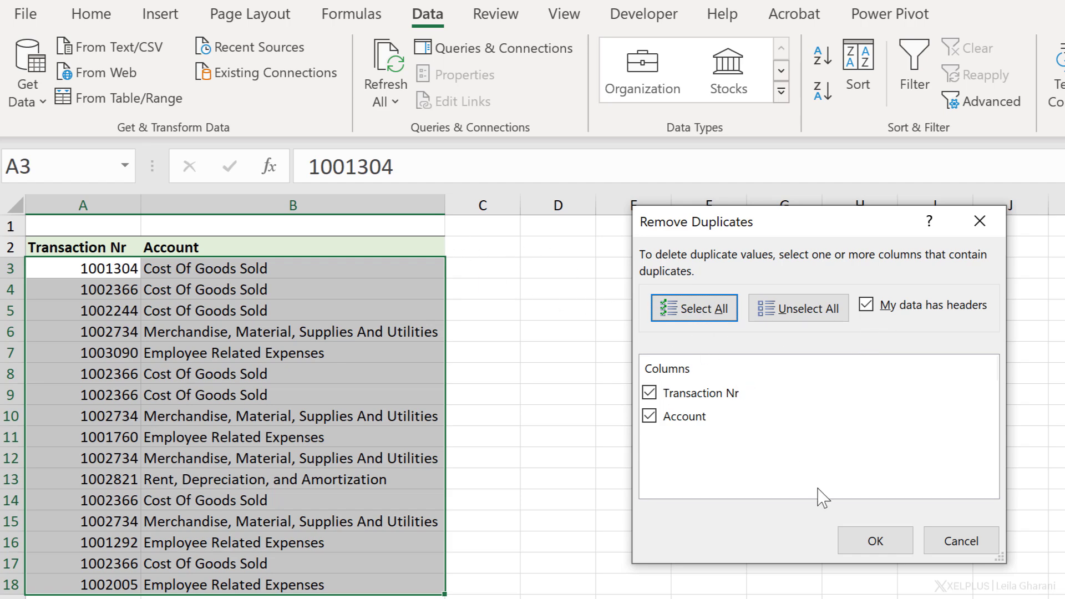
left_click(872, 541)
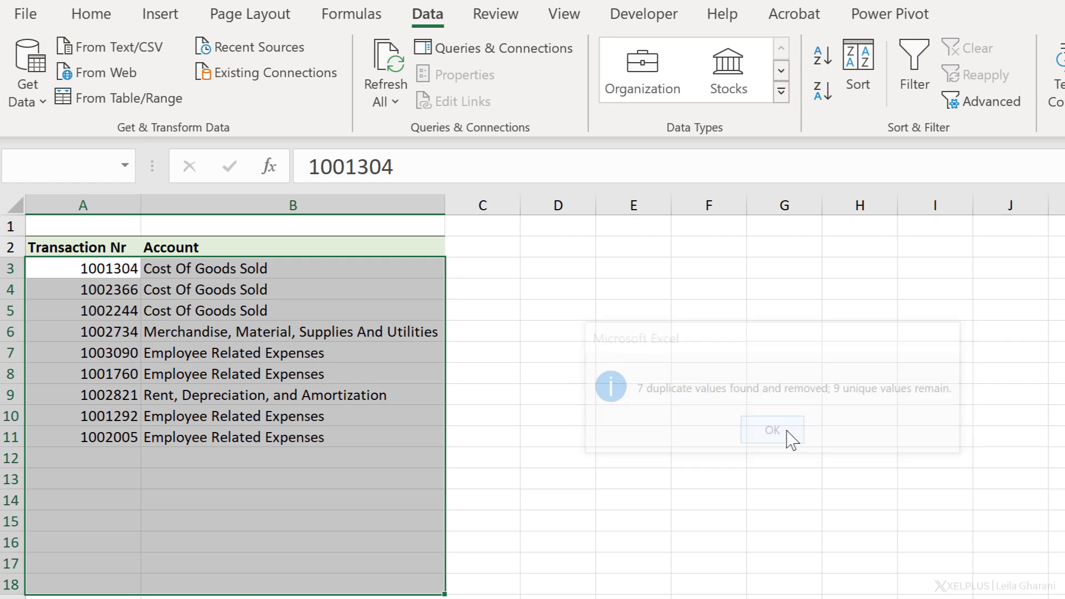
left_click(777, 435)
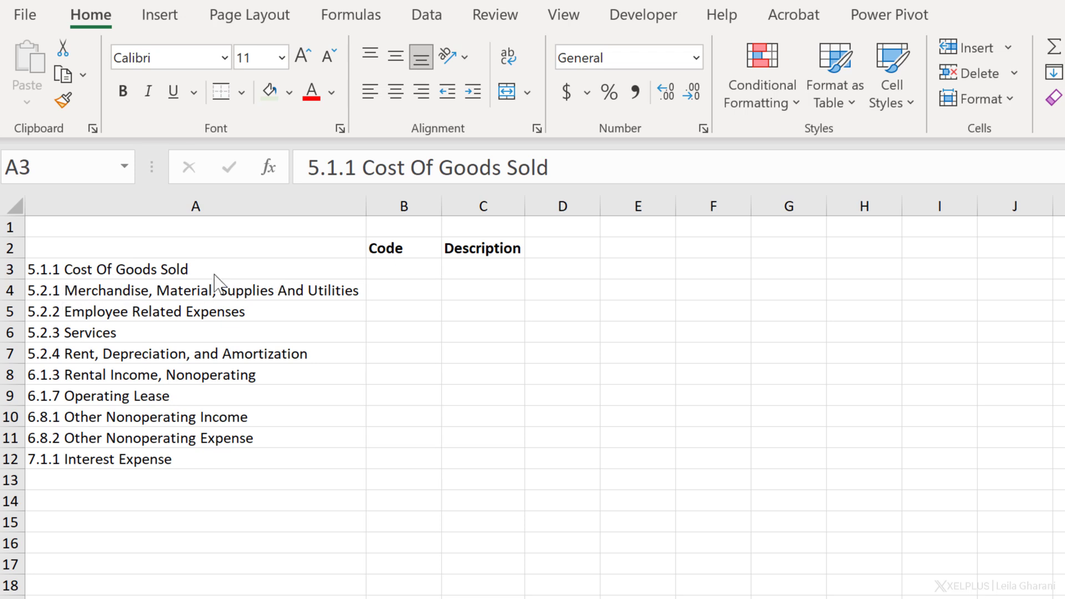
- Enter 5.1.1 in B3, then Flash Fill codes through B12 with Ctrl+E
left_click(414, 268)
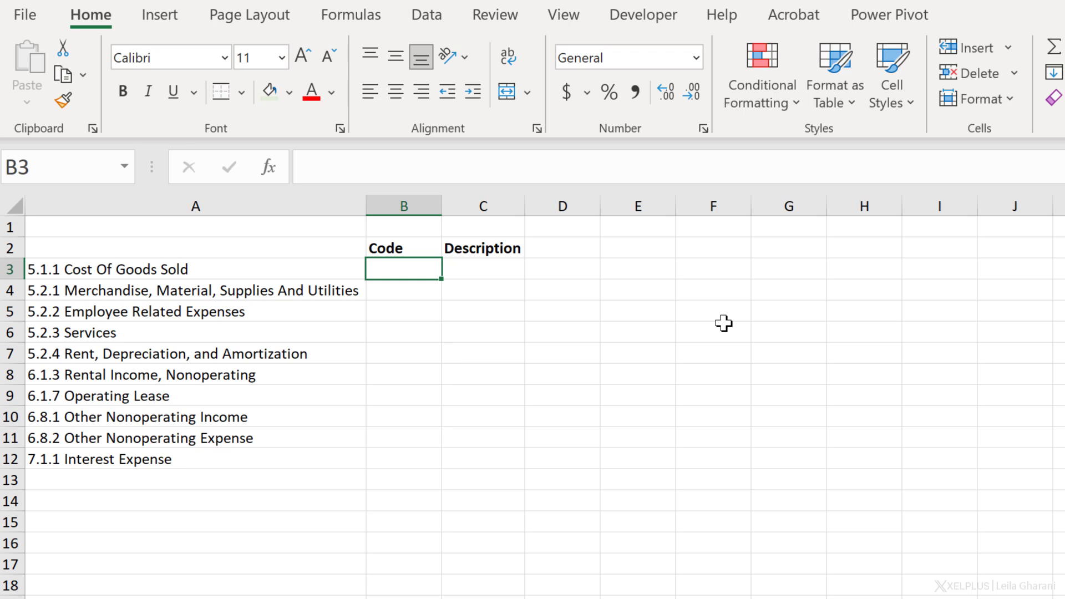
type("5.1.1")
key("Return")
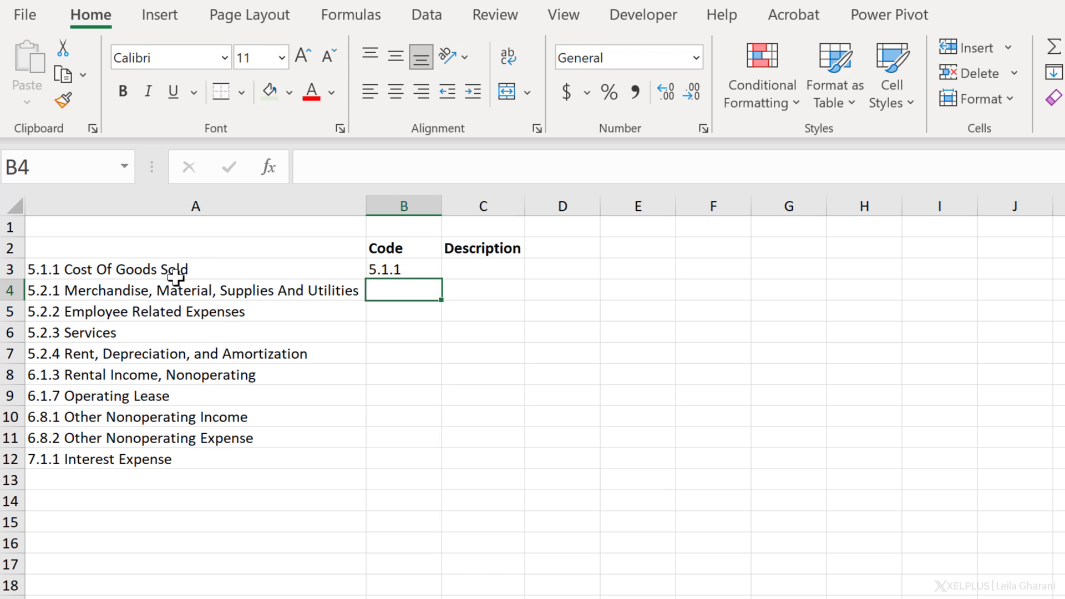
left_click(418, 269)
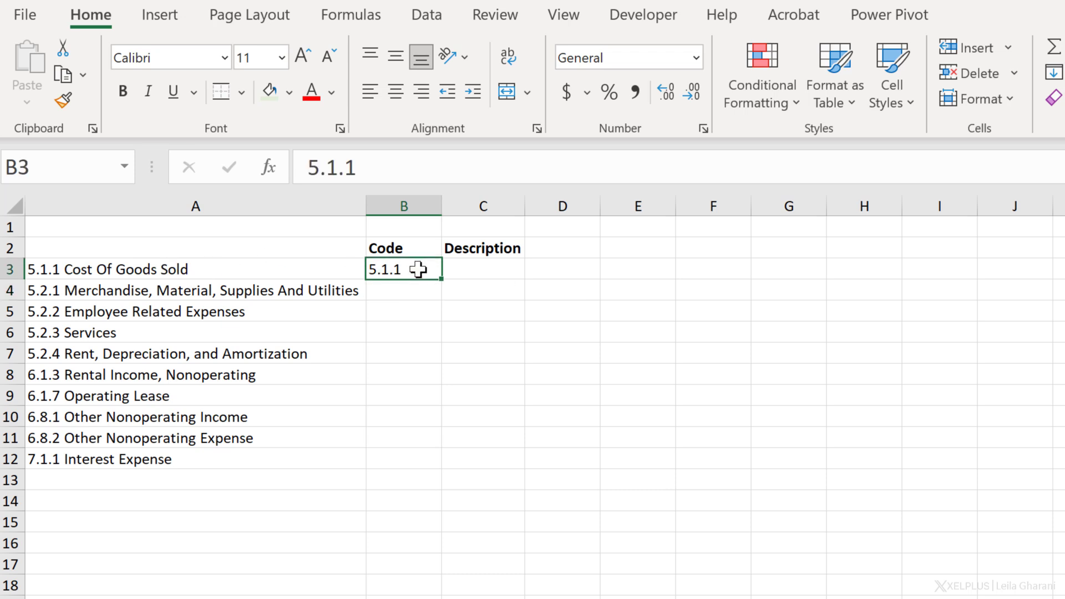
key("shift+Down")
key("shift+Down")
key("shift+Down")
key("shift+Down")
key("shift+Down")
key("shift+Down")
key("shift+Down")
key("shift+Down")
key("shift+Down")
key("shift+Down")
key("shift+Down")
key("shift+Down")
key("shift+Up")
key("shift+Up")
key("shift+Up")
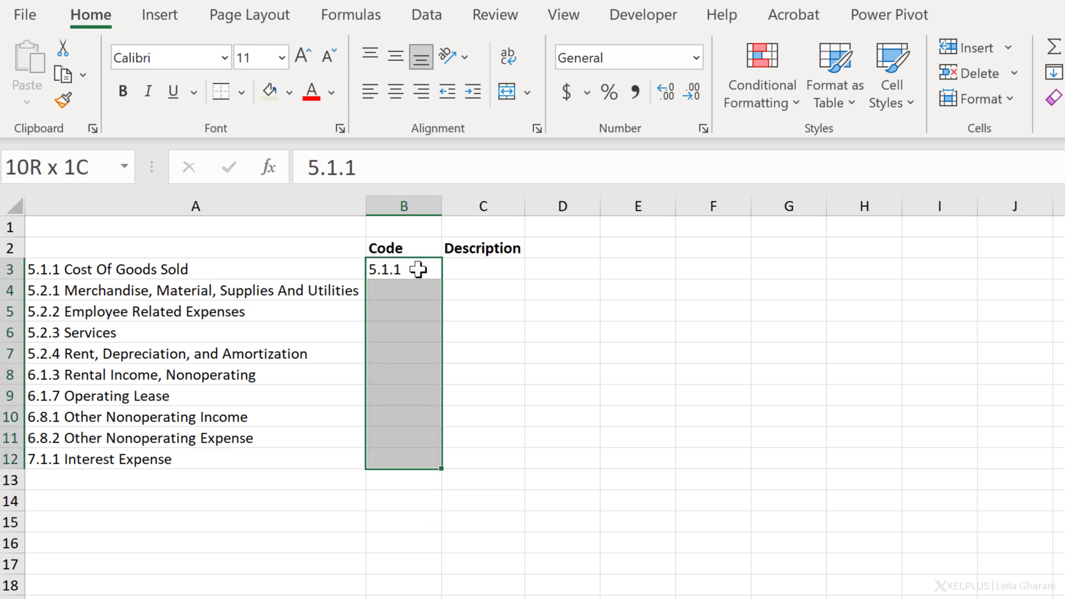
key("ctrl+e")
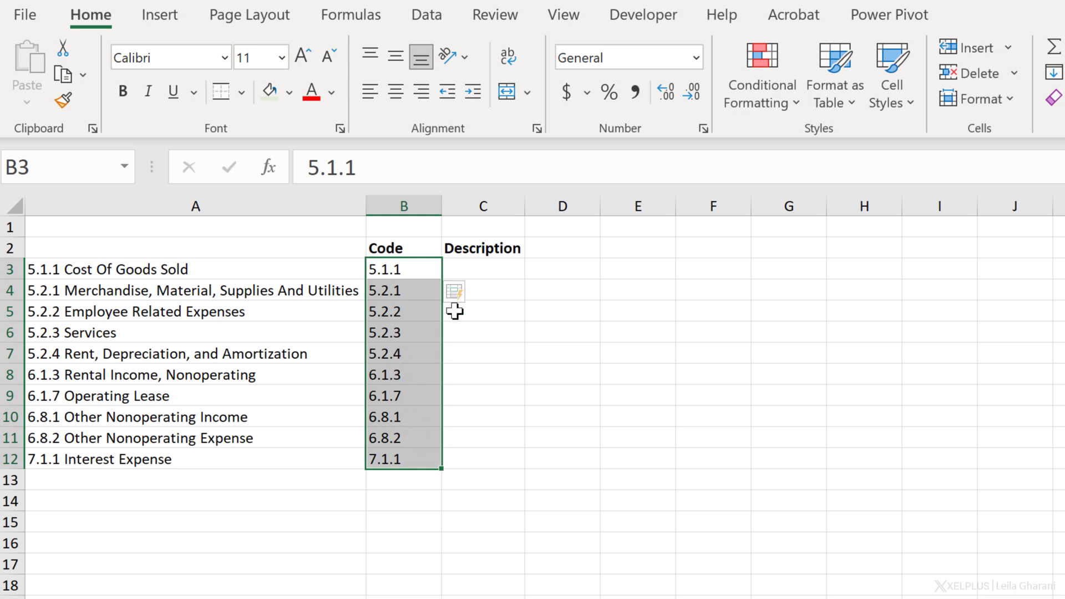
- Enter 'Cost Of Goods Sold' in C3, then Flash Fill the remaining descriptions through C12
left_click(482, 272)
type("Cost Of Goods Sold")
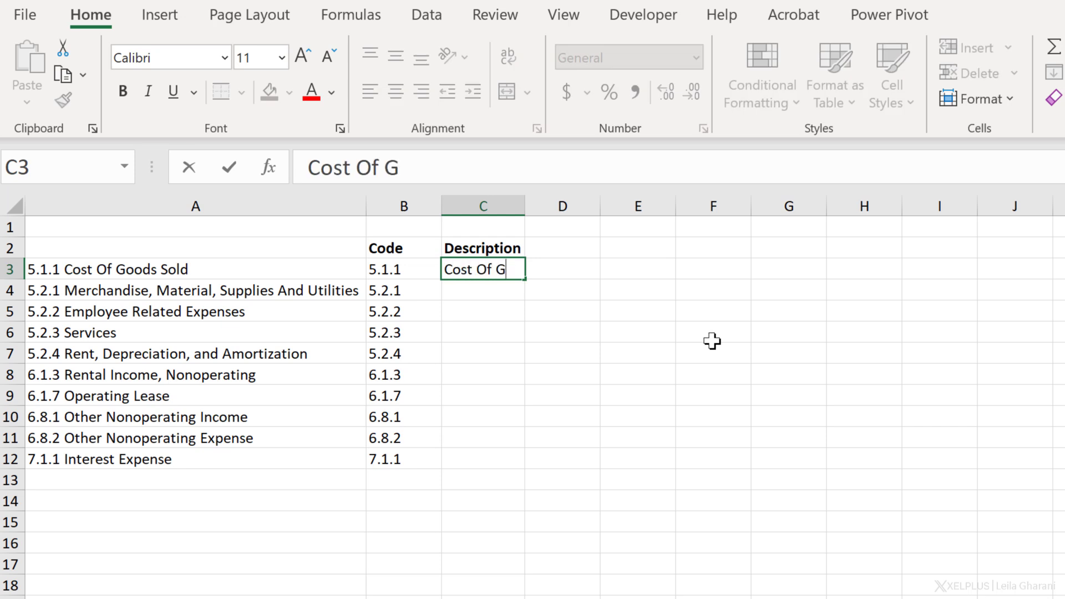
key("ctrl+Return")
key("shift+Down")
key("shift+Down")
key("shift+Down")
key("shift+Down")
key("shift+Down")
key("shift+Down")
key("shift+Down")
key("shift+Down")
key("shift+Down")
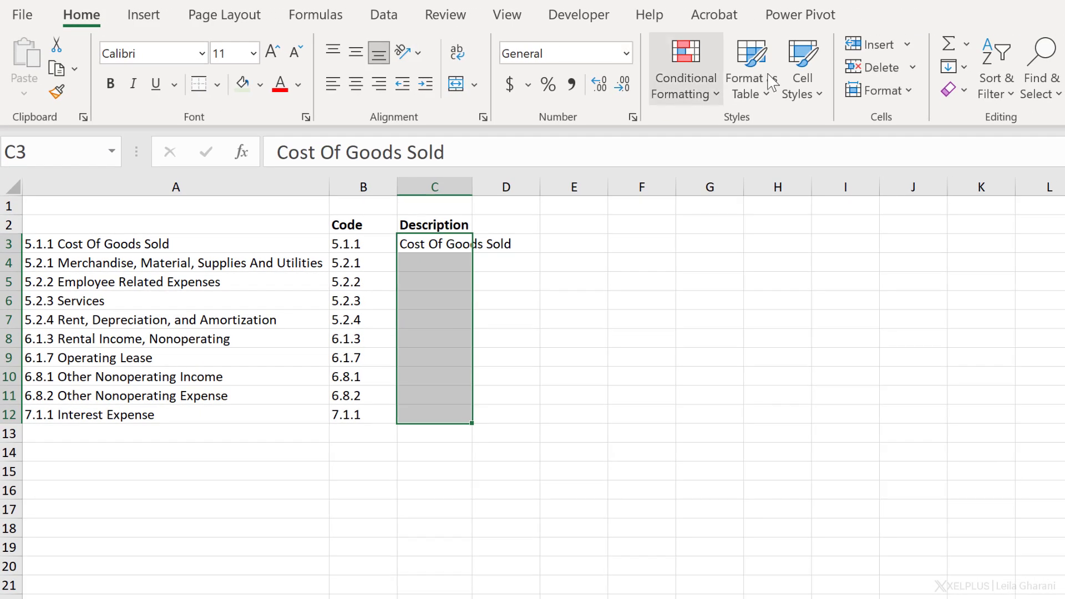
left_click(966, 68)
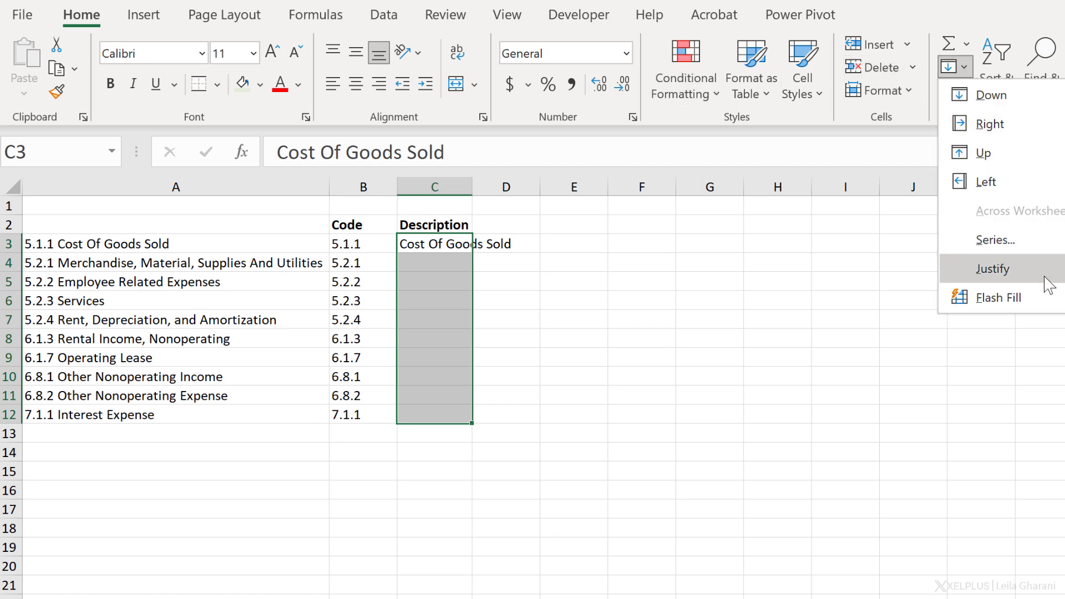
left_click(1026, 301)
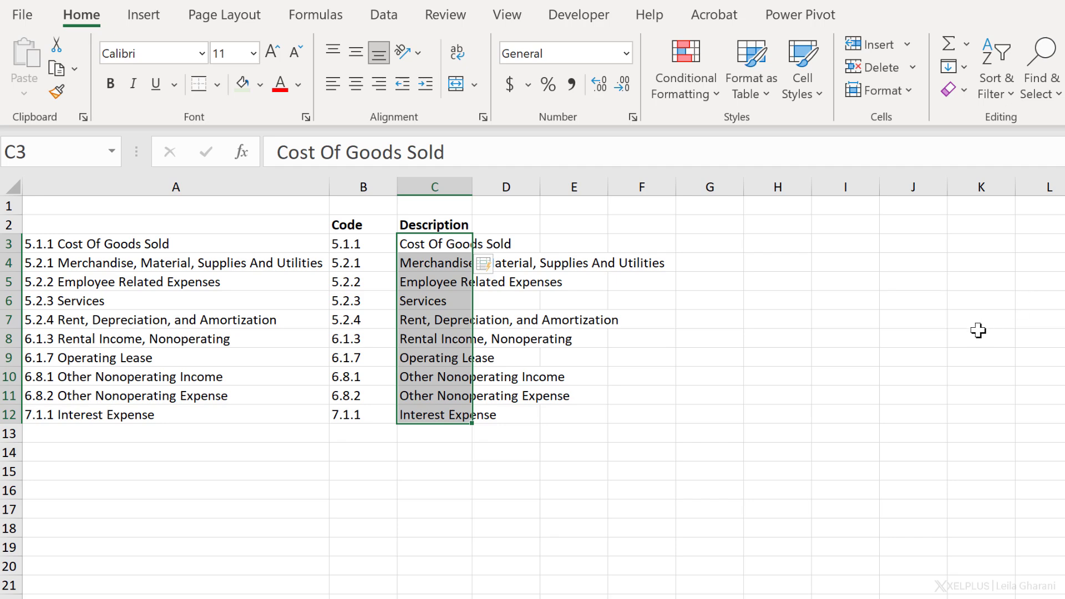
left_click(455, 358)
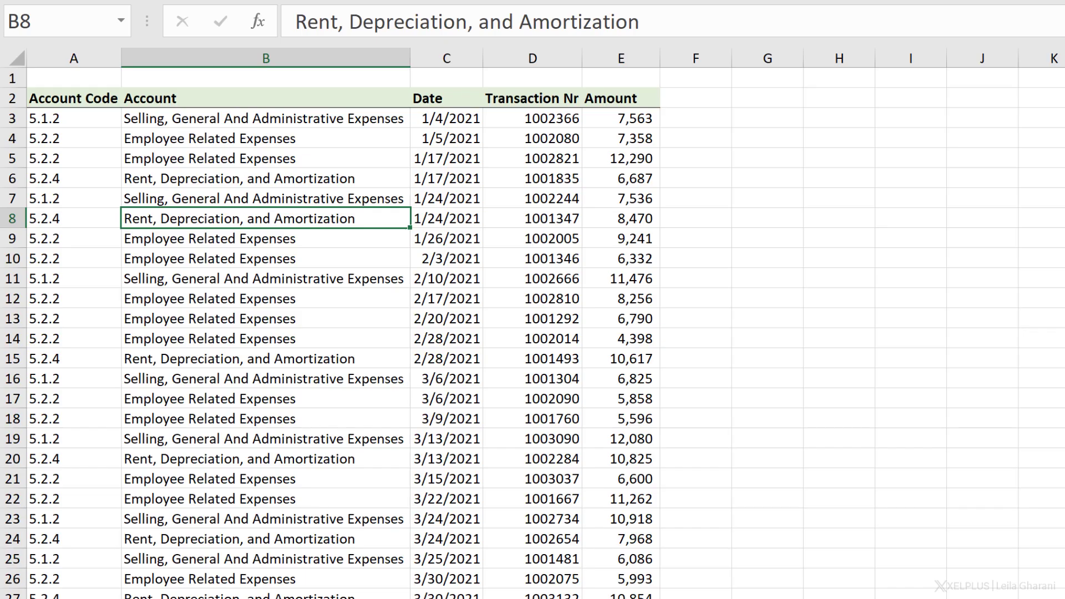
- Enable table filters and apply an Account text filter for names containing 'expenses'
key("ctrl+shift+l")
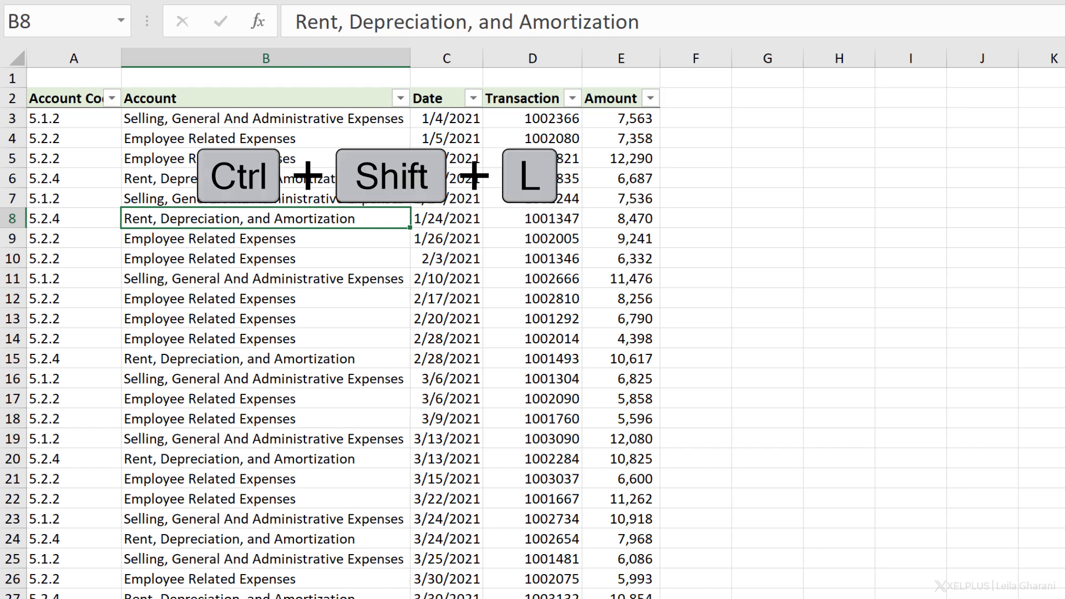
left_click(400, 98)
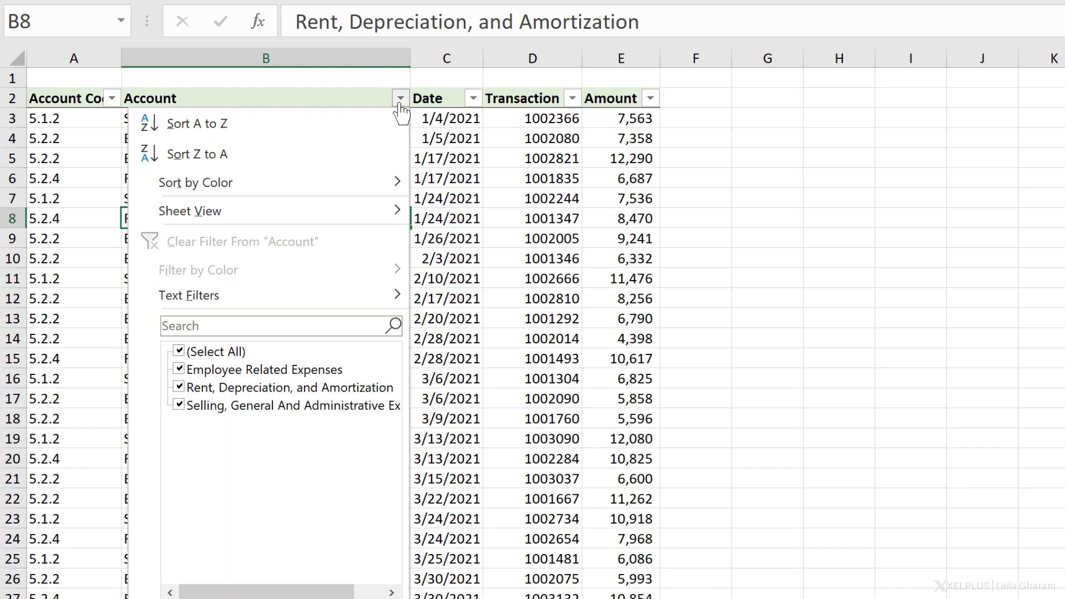
left_click(179, 352)
left_click(179, 370)
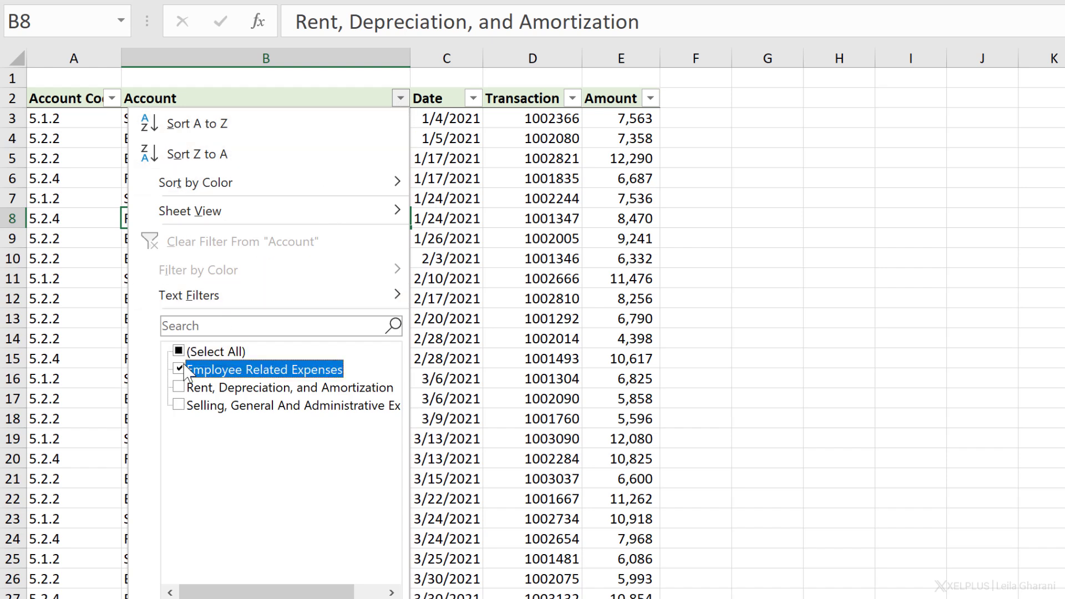
left_click(179, 369)
mouse_move(221, 302)
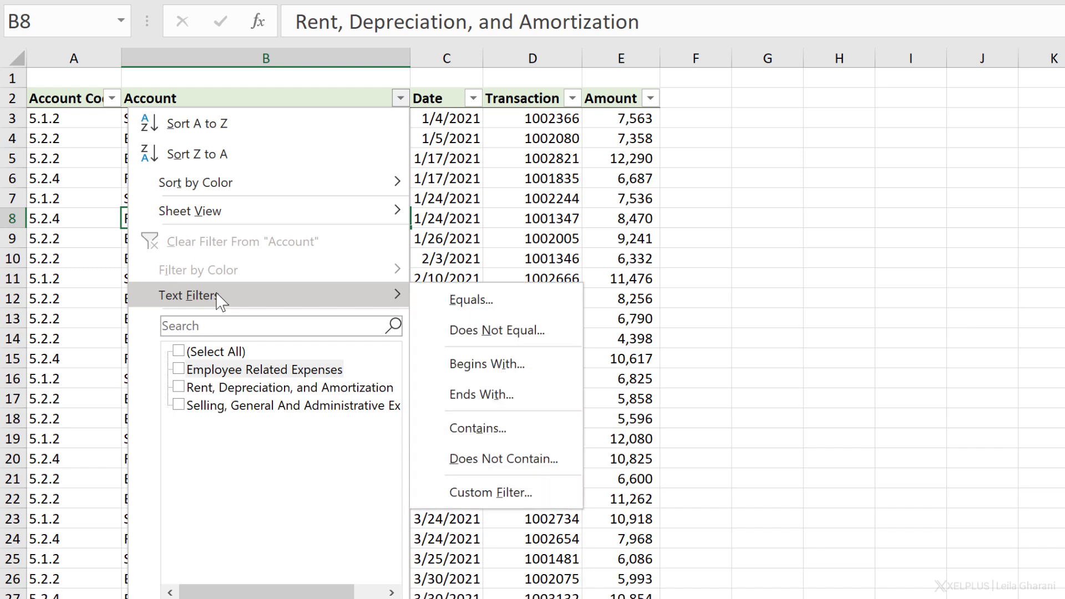
left_click(470, 437)
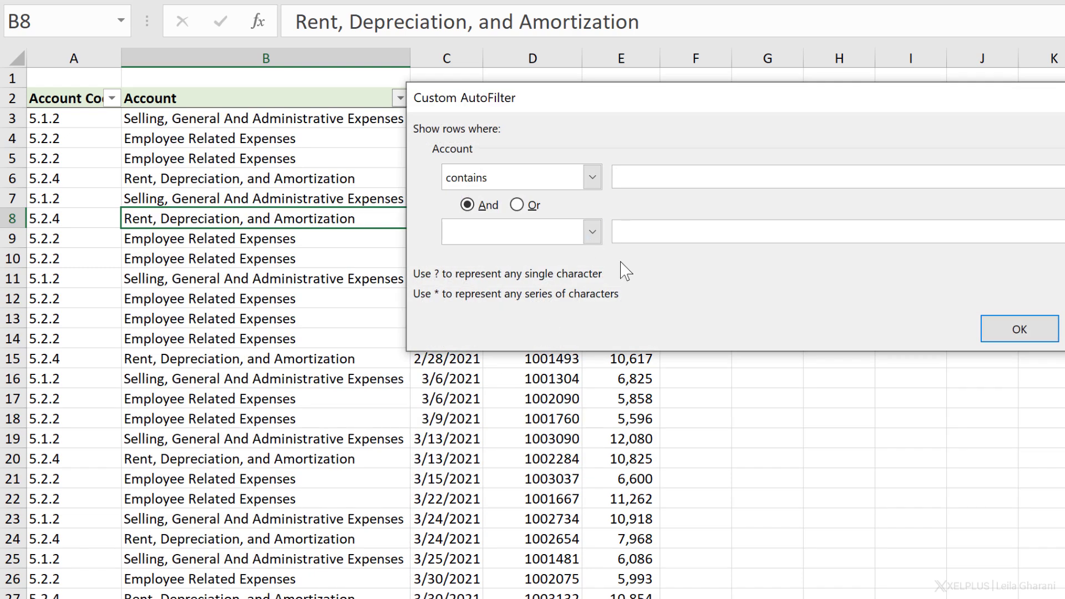
type("expenses")
left_click(1006, 331)
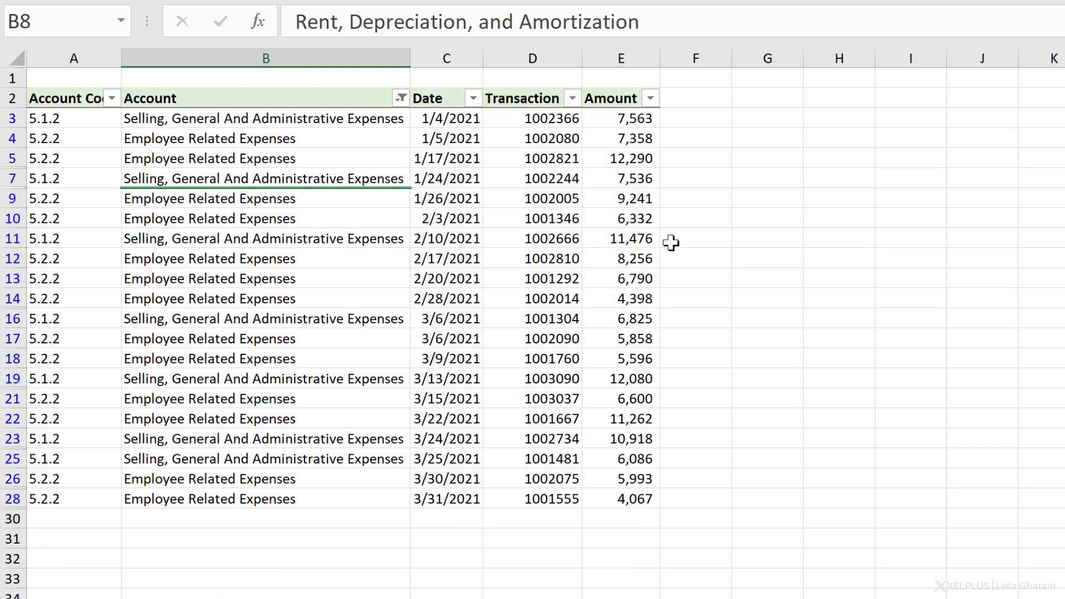
- Apply a custom Date filter showing only transactions after 2/16/2021
left_click(474, 100)
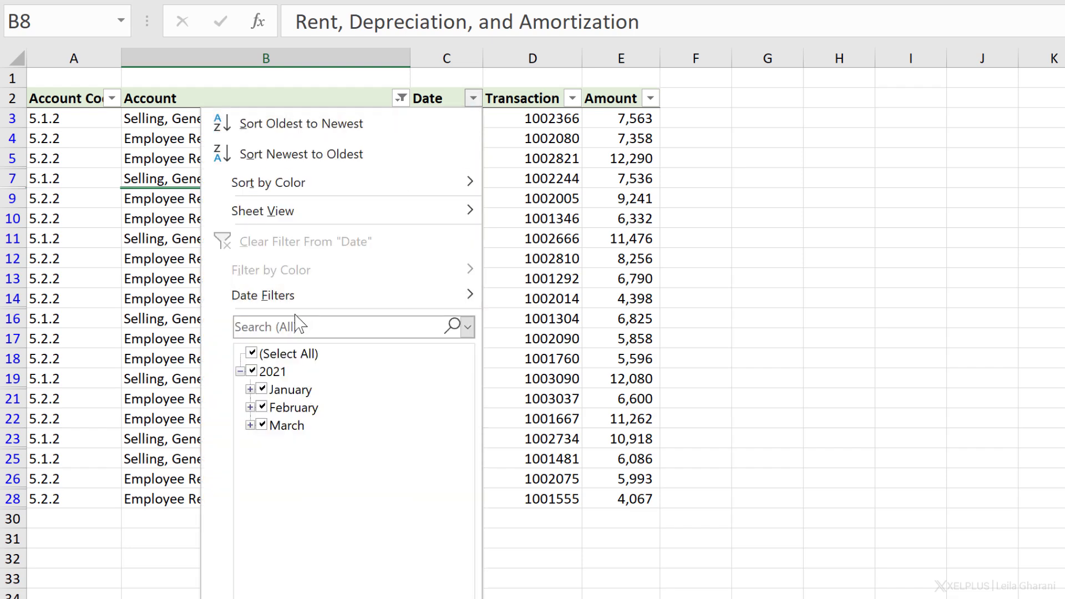
left_click(250, 389)
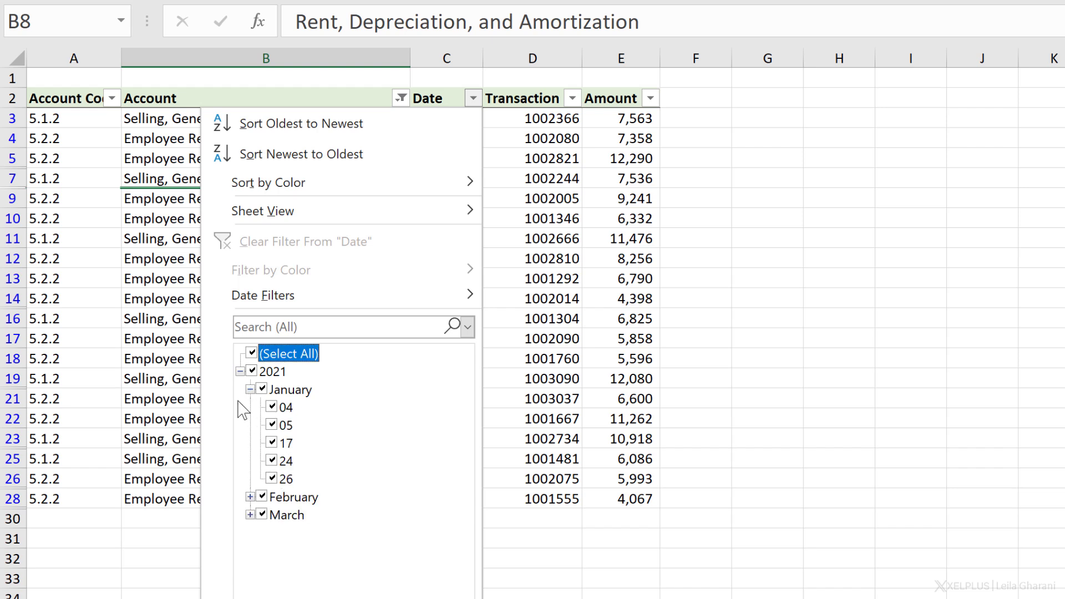
left_click(250, 389)
mouse_move(275, 305)
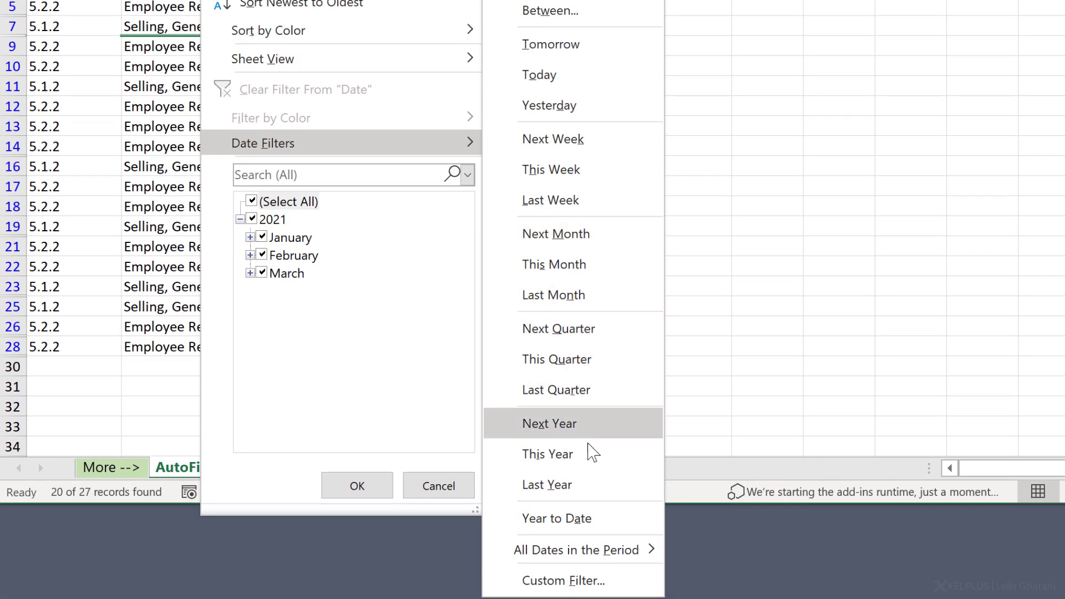
left_click(584, 588)
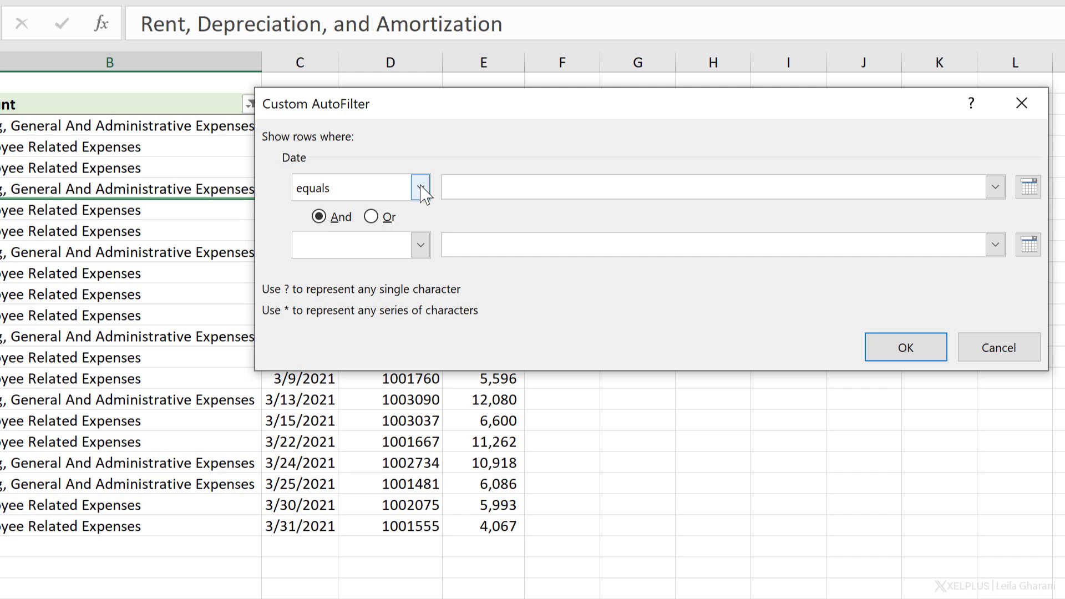
left_click(421, 189)
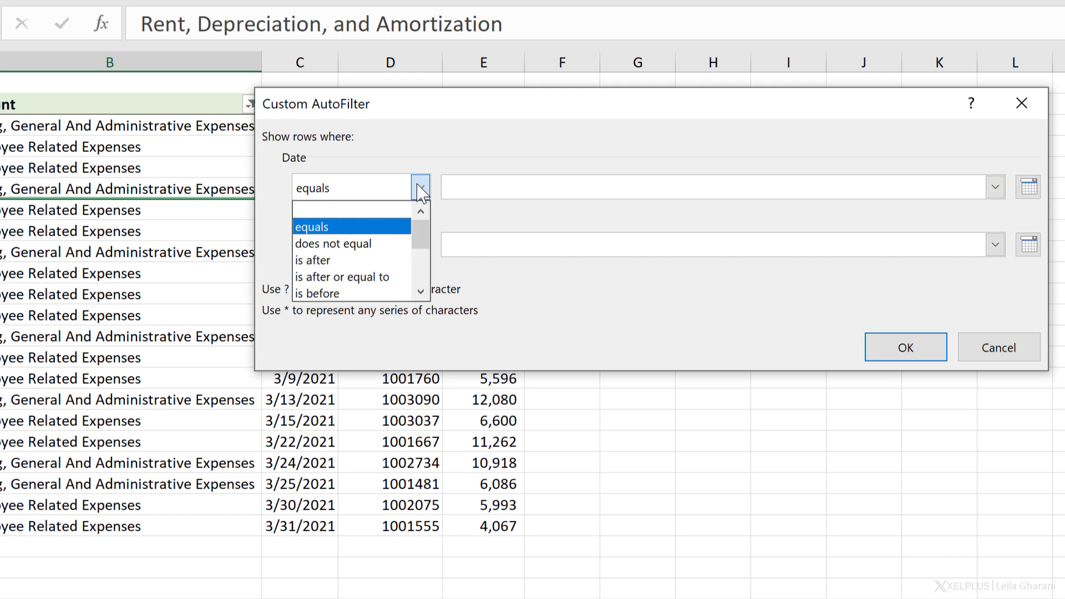
left_click(408, 260)
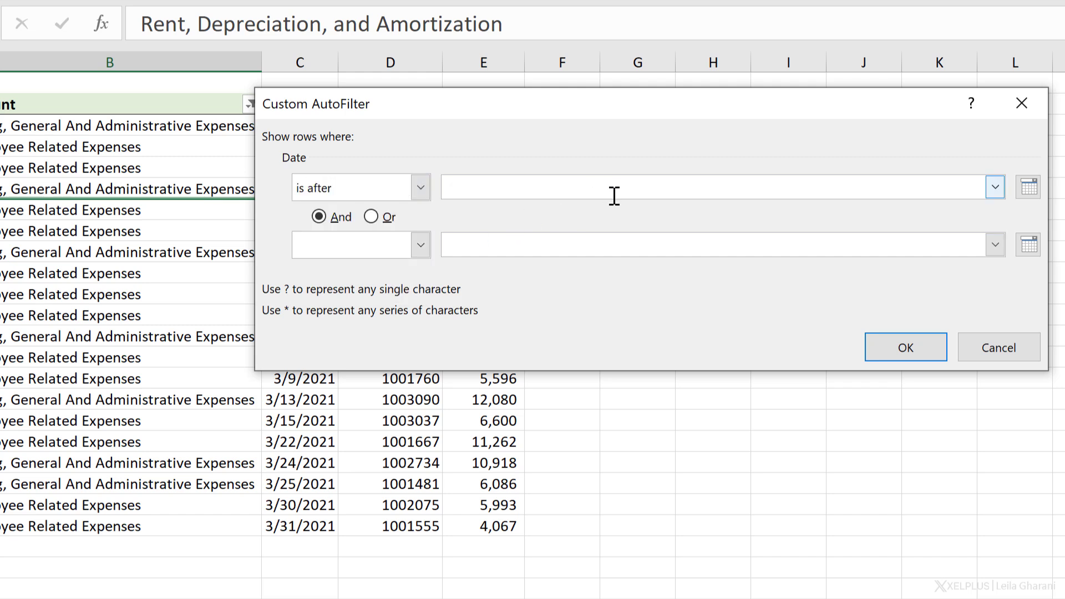
left_click(1028, 189)
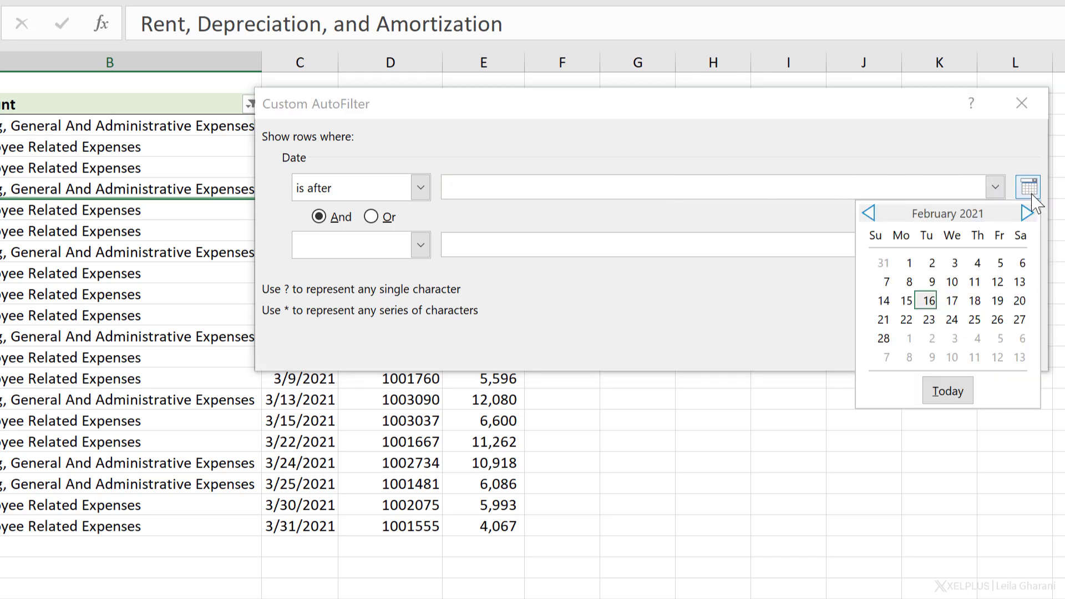
left_click(928, 300)
left_click(916, 349)
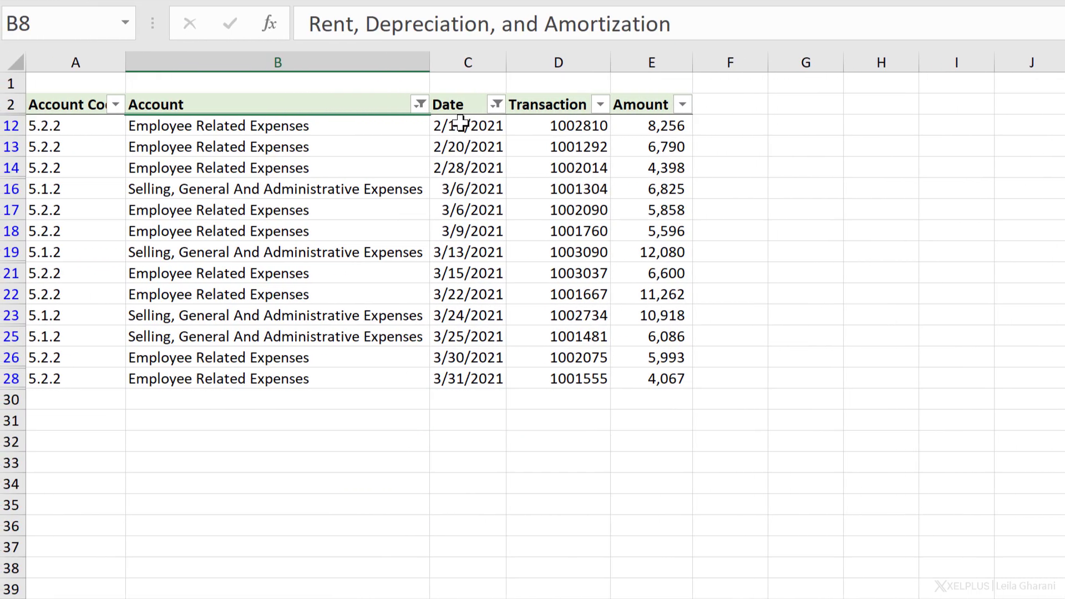
- Clear all filtering with Ctrl+Shift+L, then re-enable the header filters
left_click(448, 146)
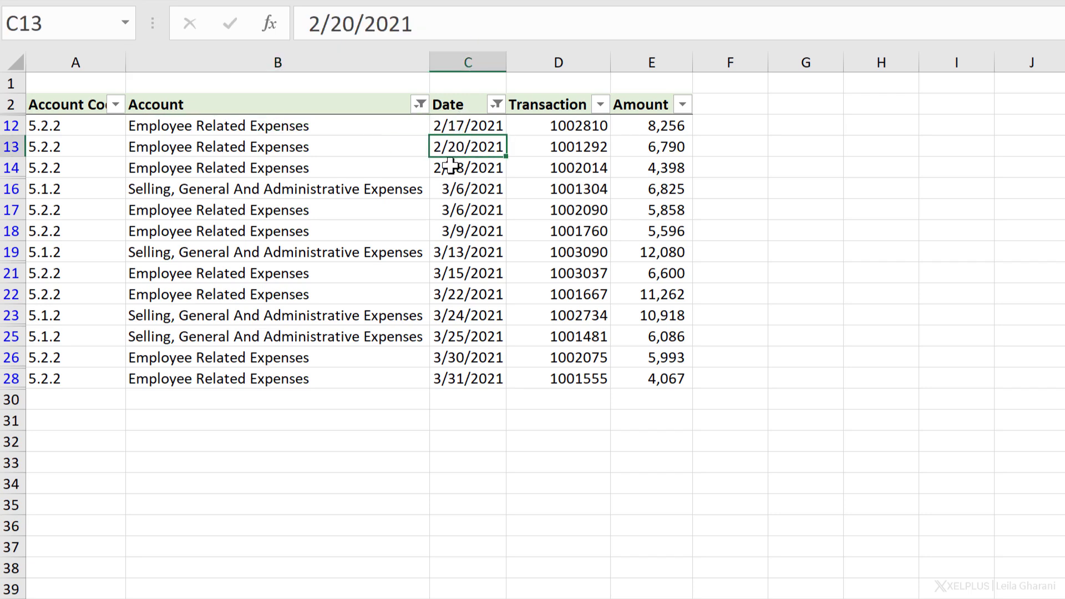
key("ctrl+shift+l")
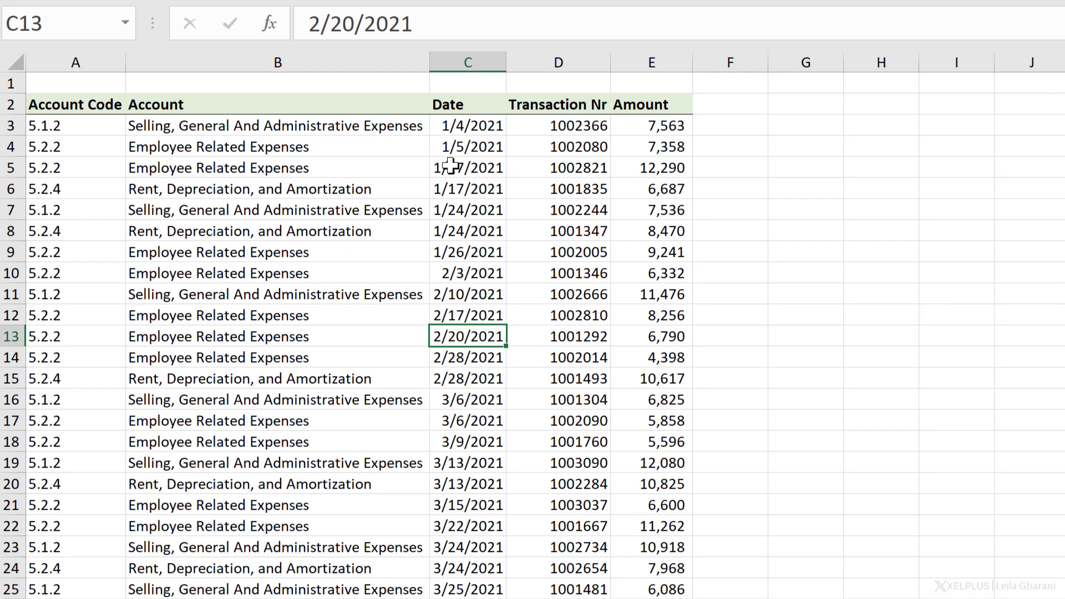
key("ctrl+shift+l")
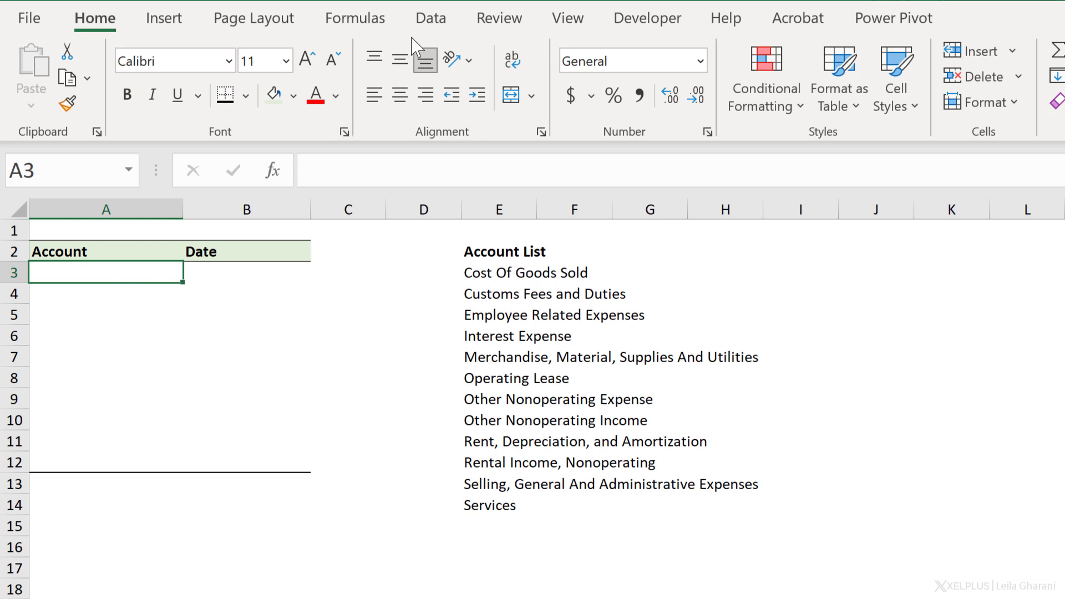
- Add List data validation to A3 with source range E3:E14
left_click(431, 23)
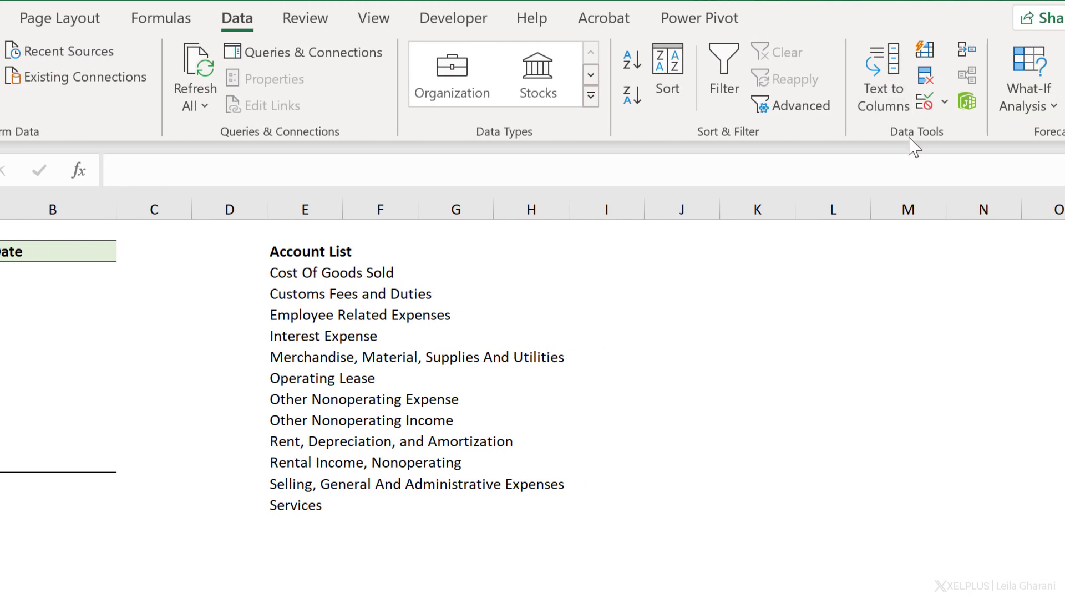
left_click(925, 104)
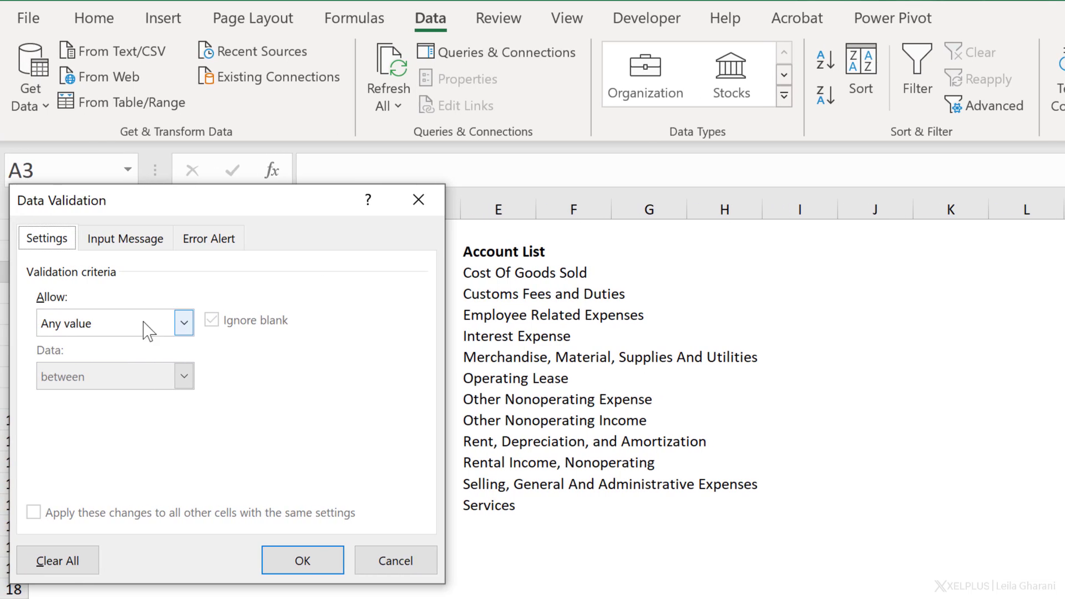
left_click(184, 333)
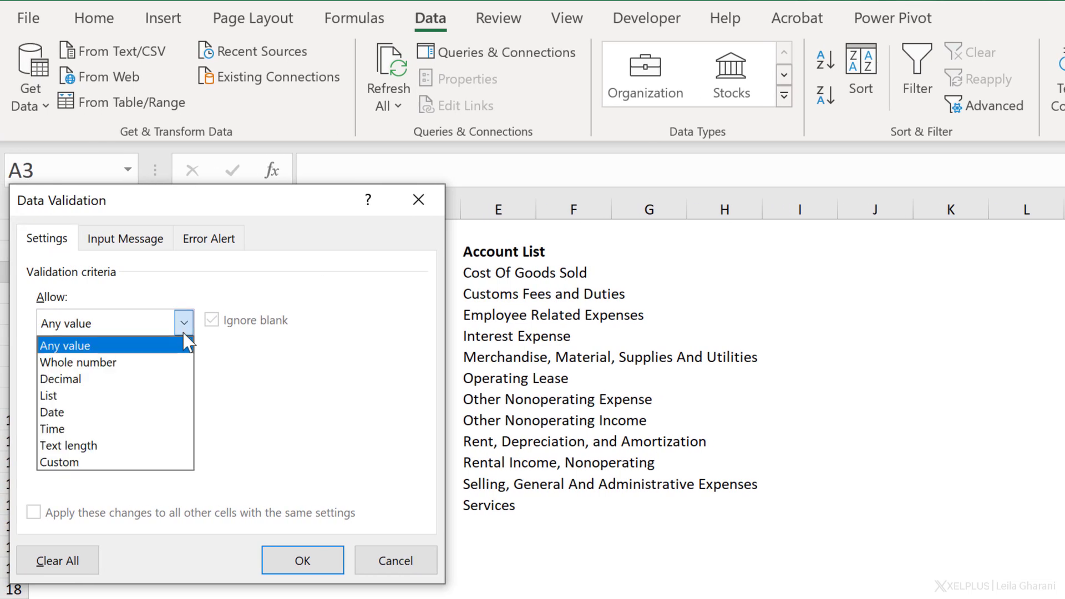
left_click(89, 396)
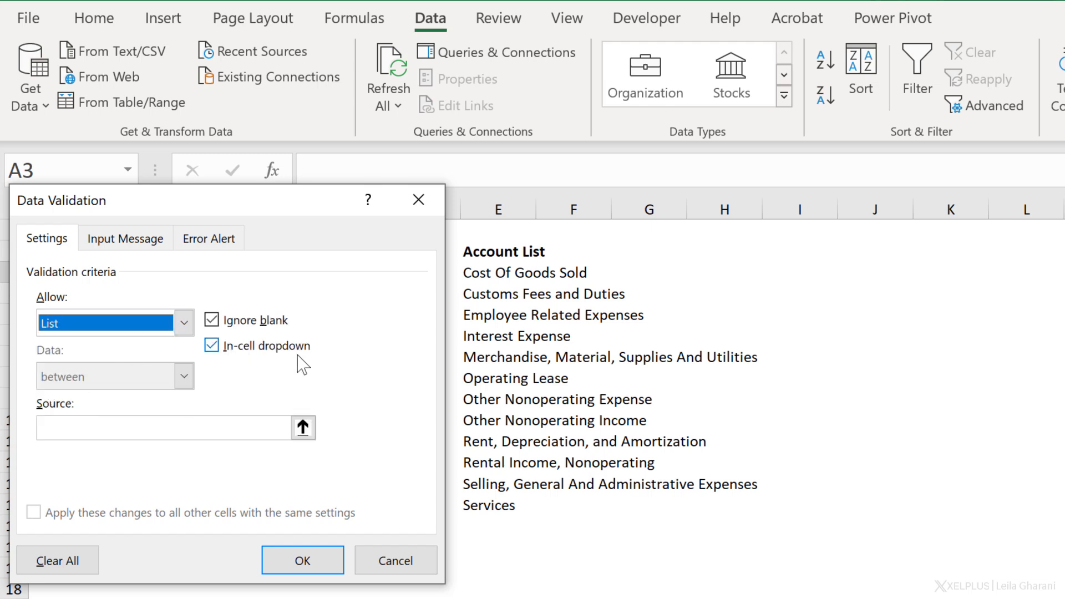
left_click(214, 430)
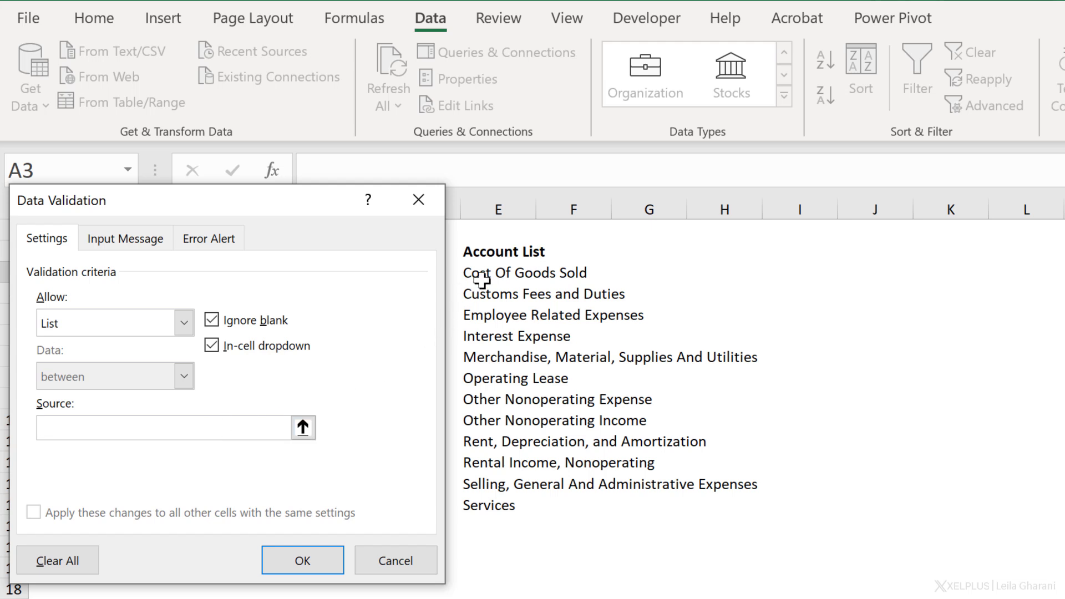
left_click_drag(482, 273, 501, 511)
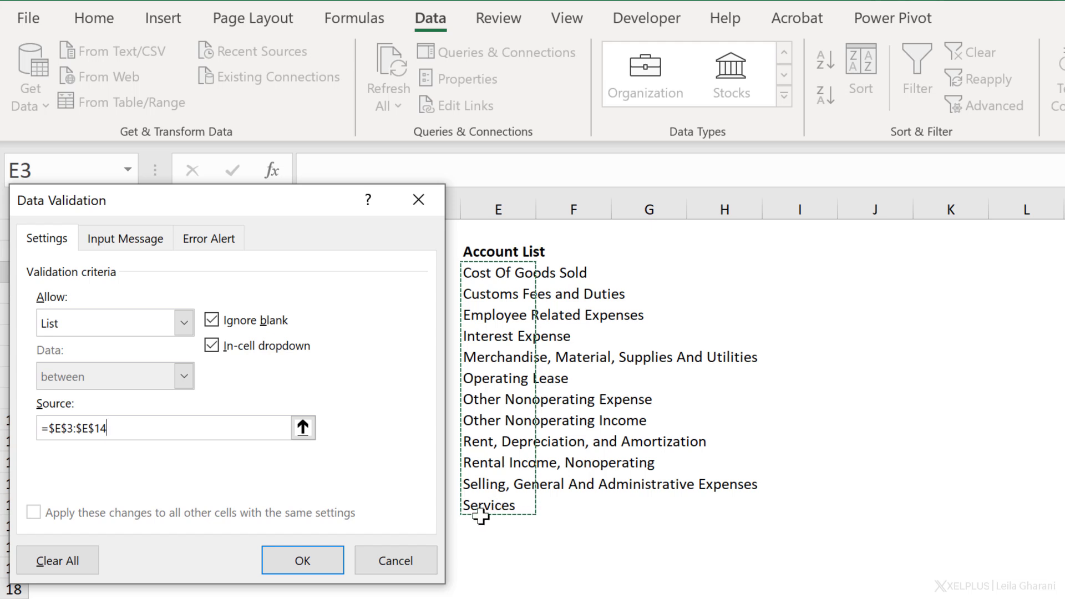
left_click(330, 567)
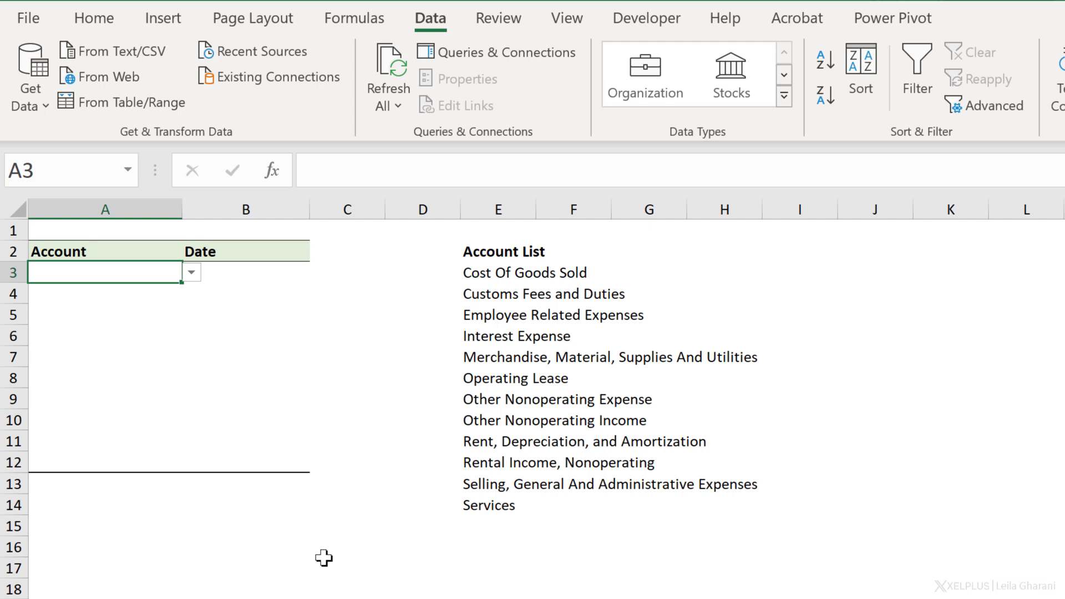
- Choose Customs Fees and Duties from the Account dropdown in A3
left_click(190, 273)
left_click(136, 307)
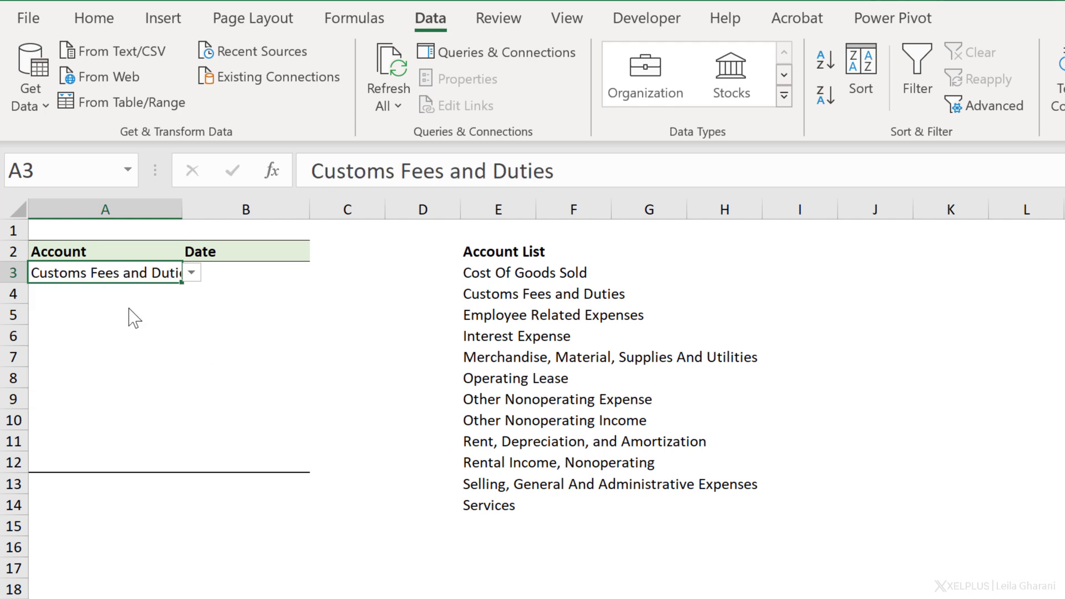
left_click_drag(67, 291, 63, 463)
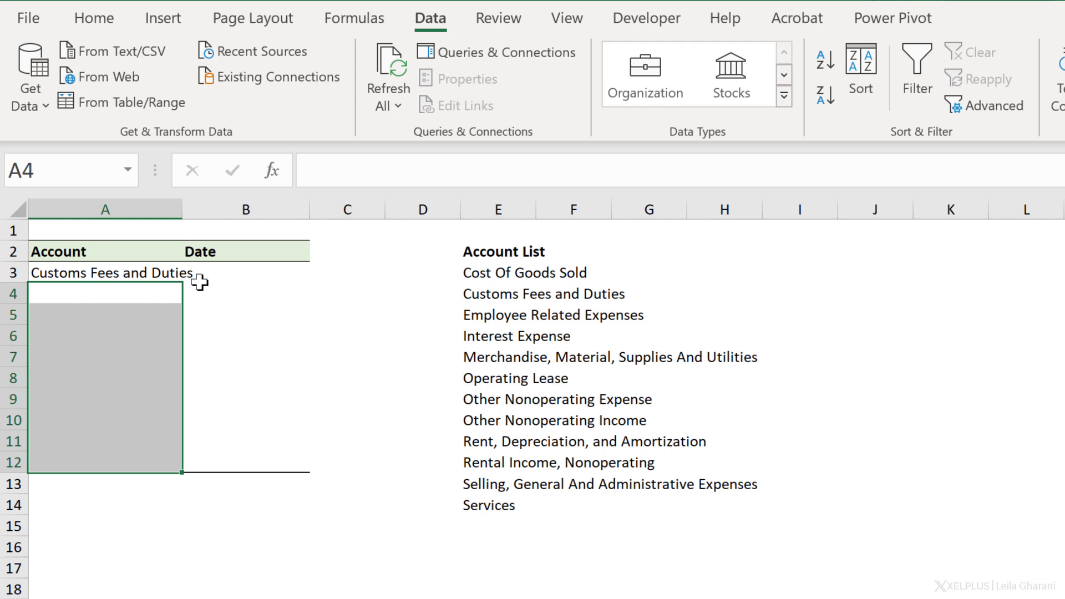
- Copy A3's dropdown validation onto A4:A12 with Paste Special > Validation
left_click(111, 275)
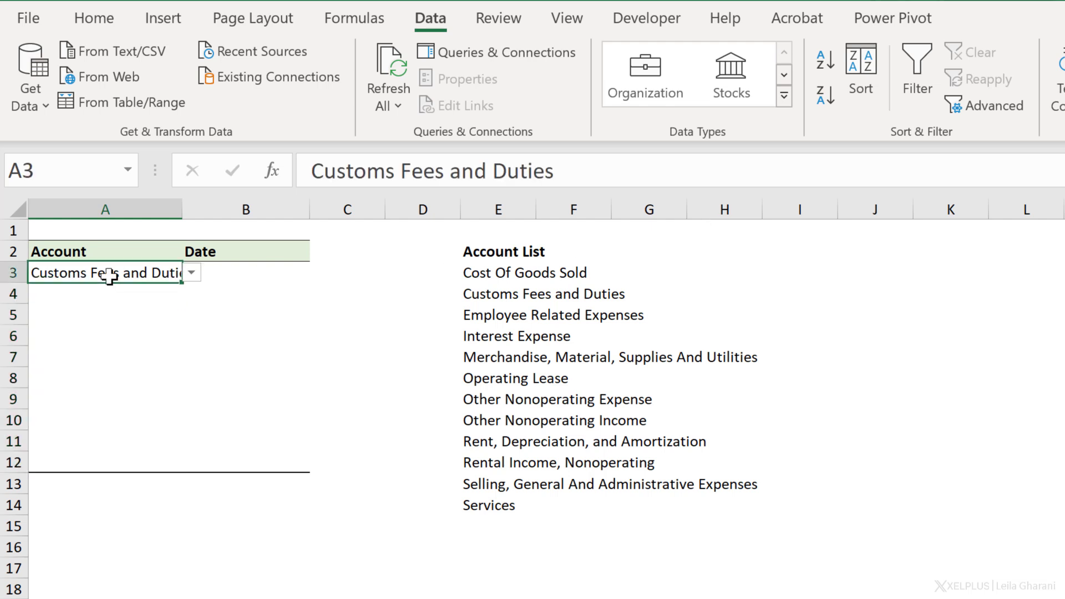
key("ctrl+c")
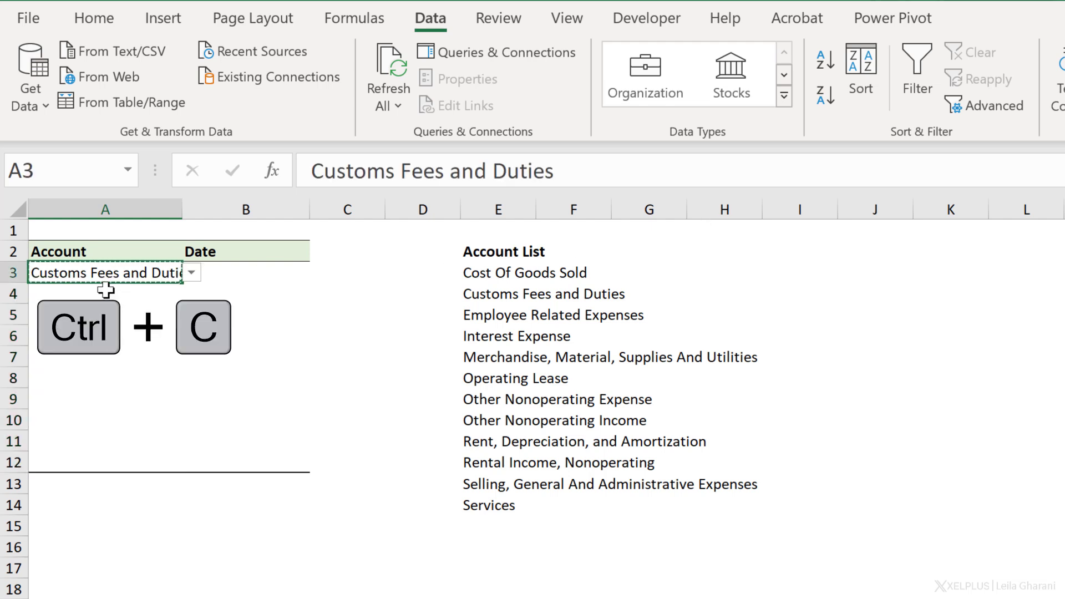
left_click_drag(97, 291, 85, 451)
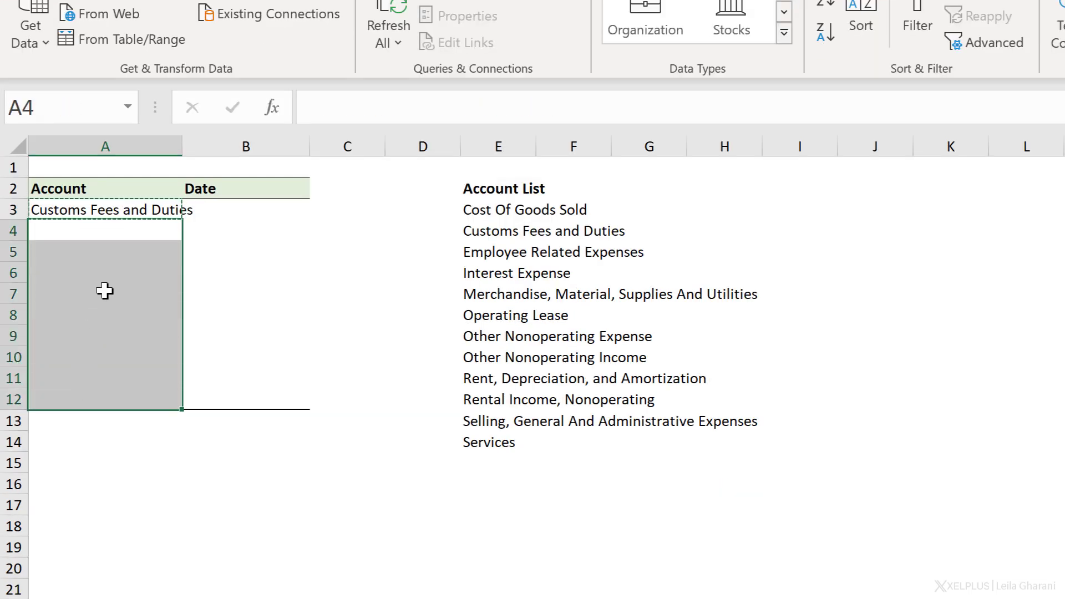
right_click(105, 290)
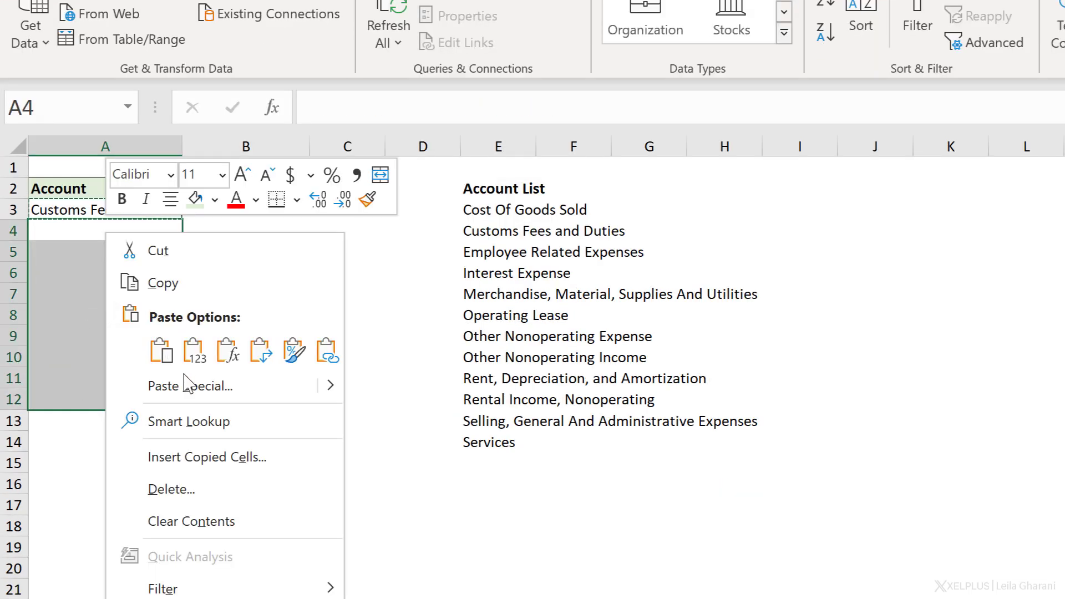
left_click(187, 387)
left_click(49, 370)
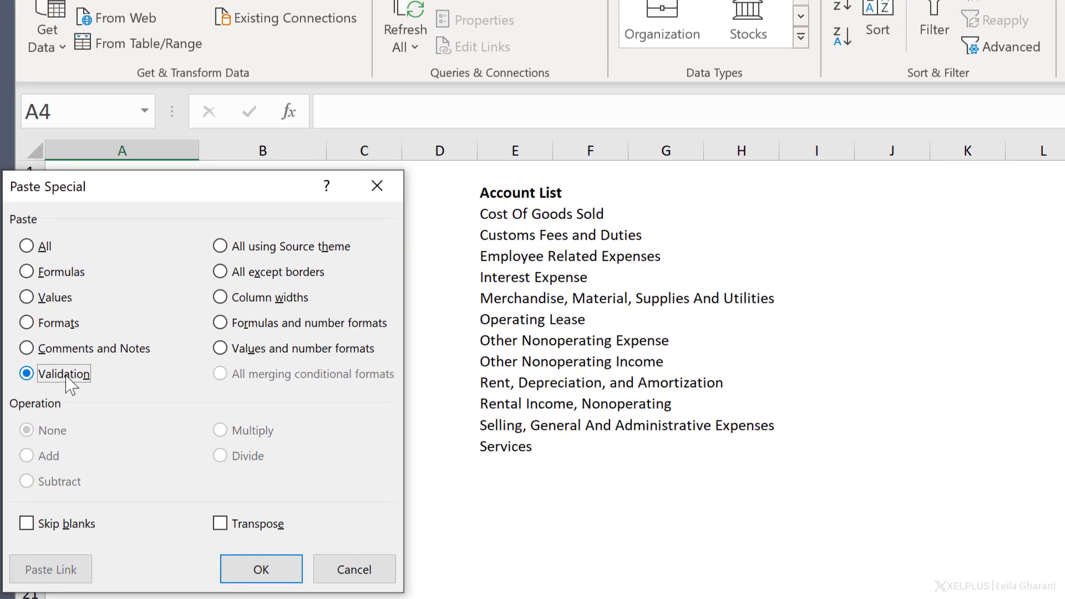
left_click(260, 569)
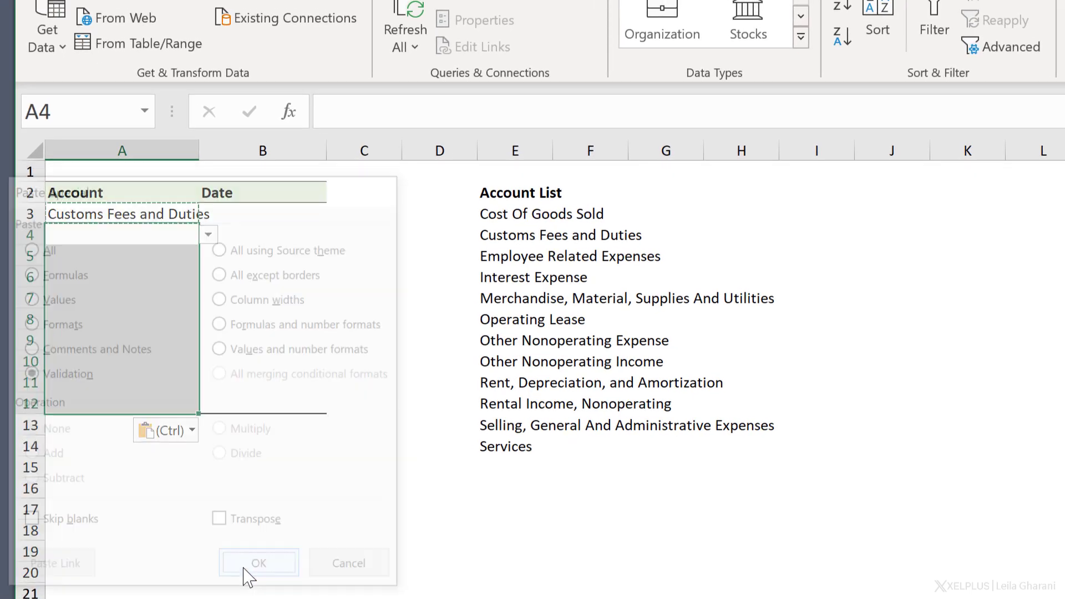
- Set A7 to Customs Fees and Duties and A6 to Employee Related Expenses, then select B3:B12
left_click(194, 300)
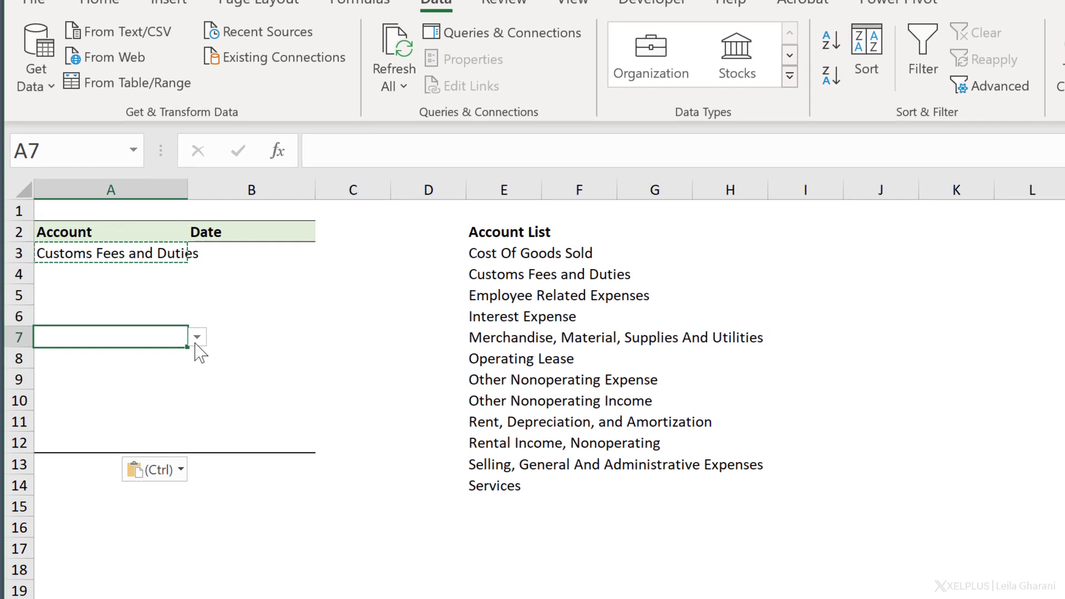
left_click(197, 337)
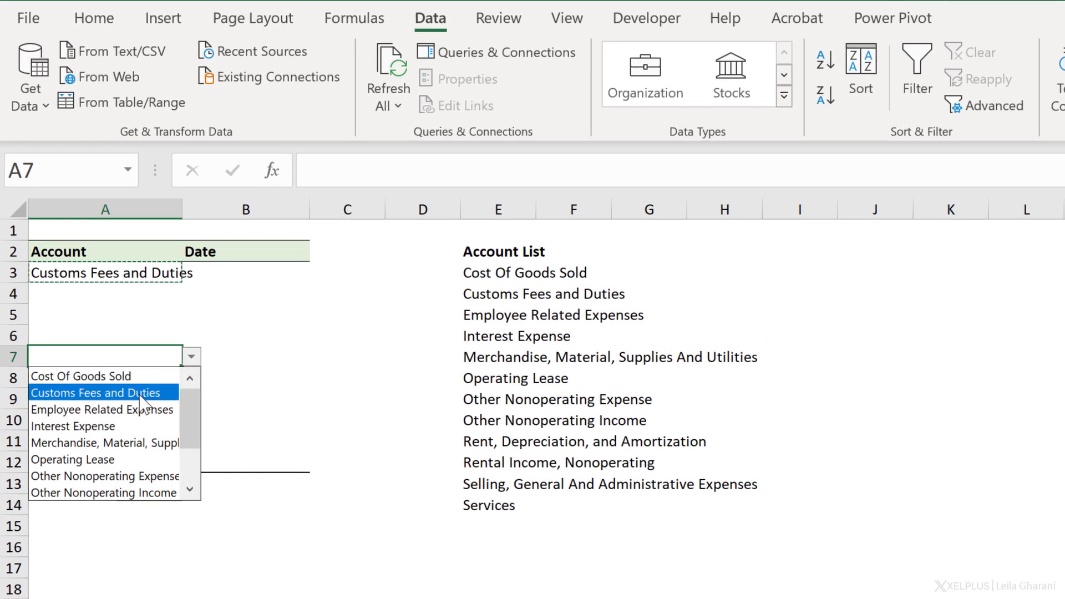
left_click(112, 373)
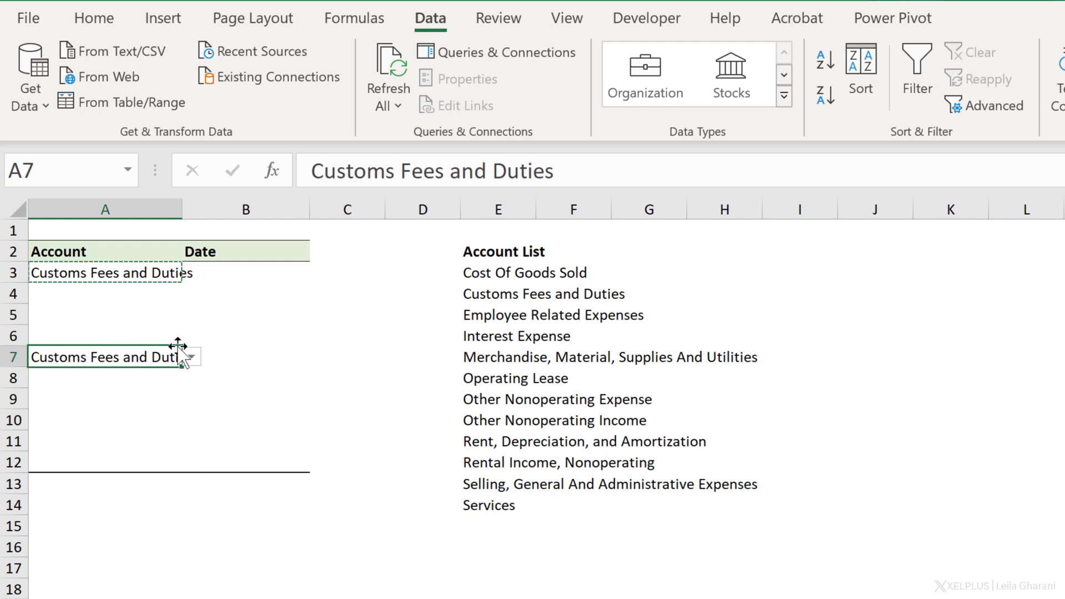
left_click(174, 335)
left_click(191, 335)
left_click(147, 389)
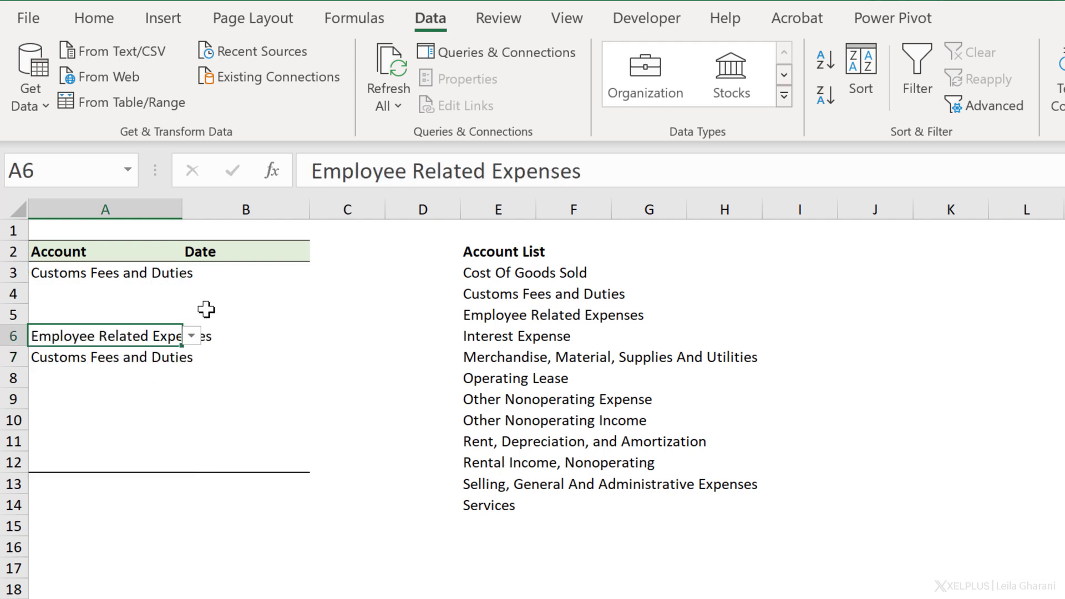
left_click(228, 277)
left_click_drag(243, 320, 256, 465)
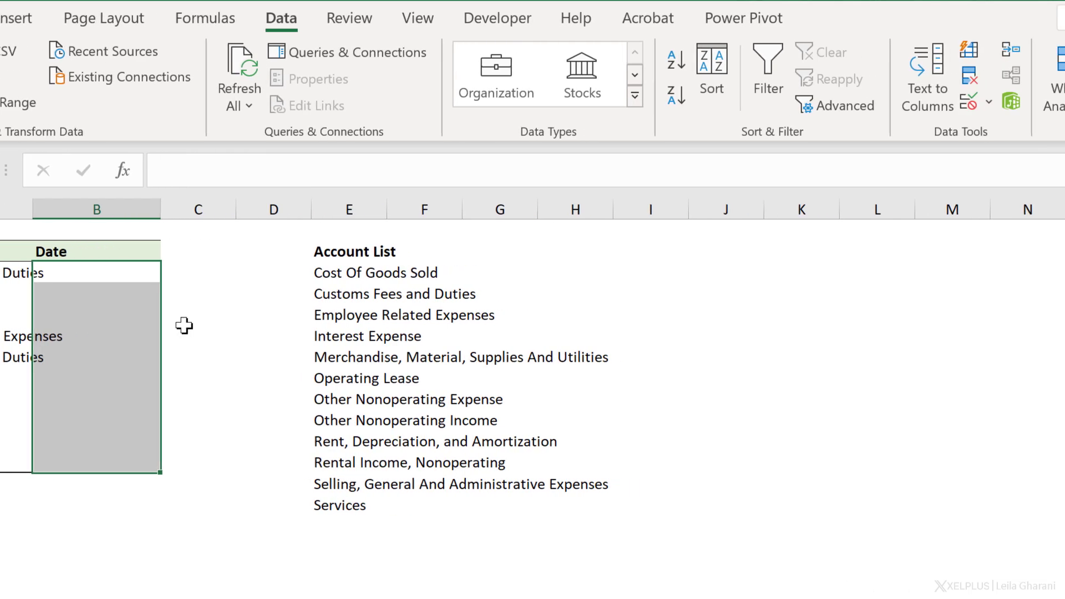
- Restrict B3:B12 to dates greater than =today()
left_click(966, 102)
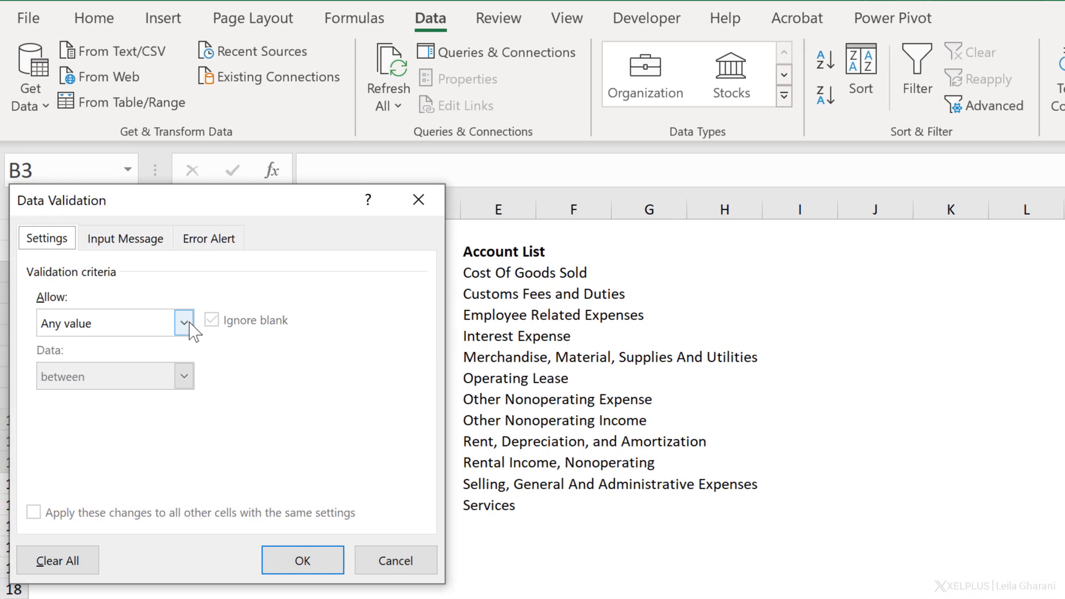
left_click(173, 322)
left_click(80, 409)
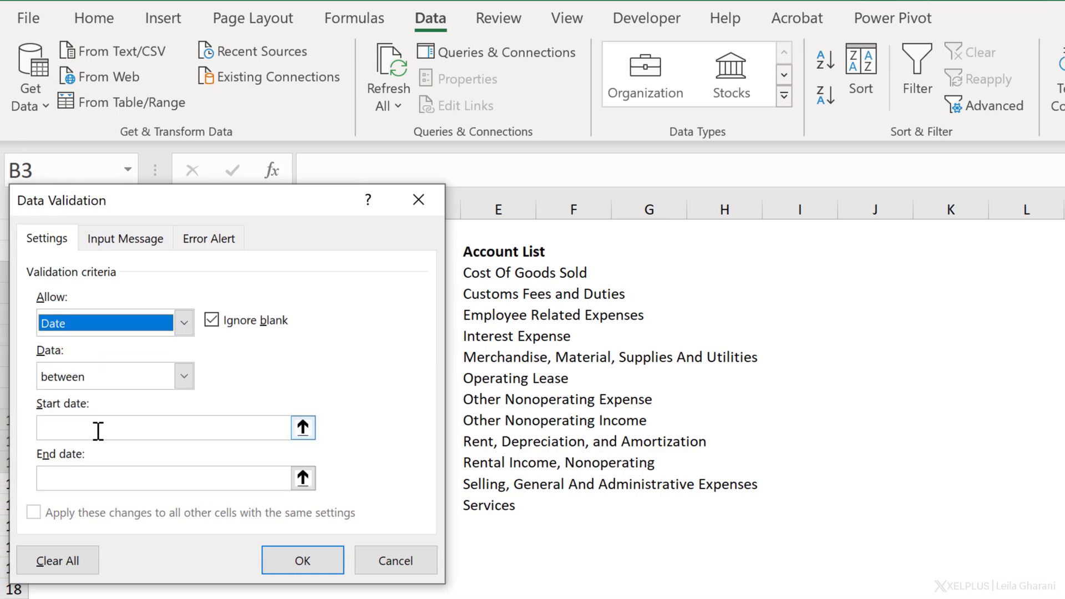
left_click(184, 376)
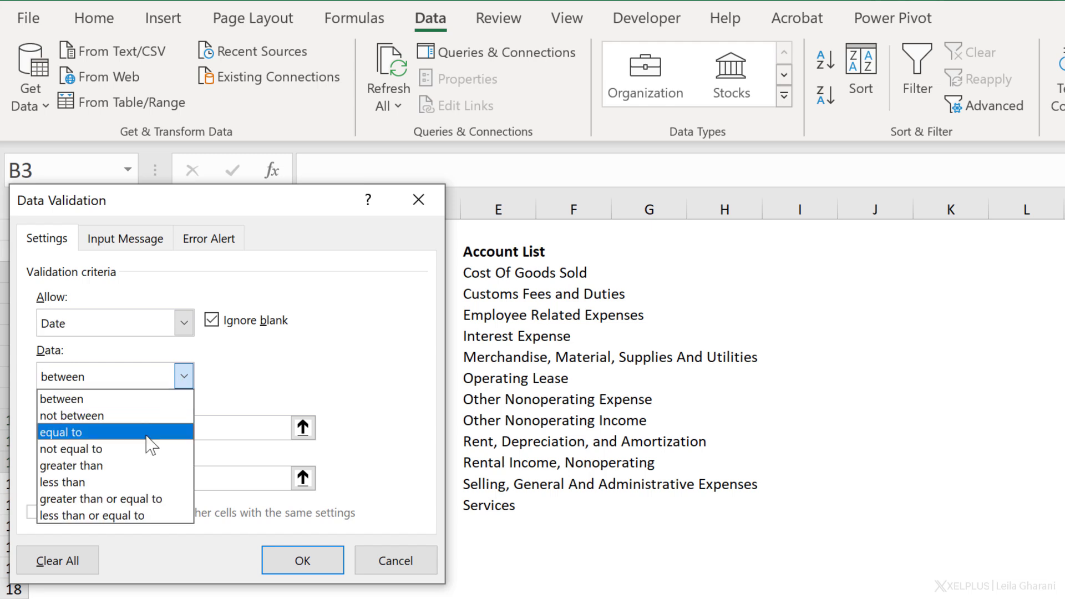
left_click(123, 472)
left_click(111, 429)
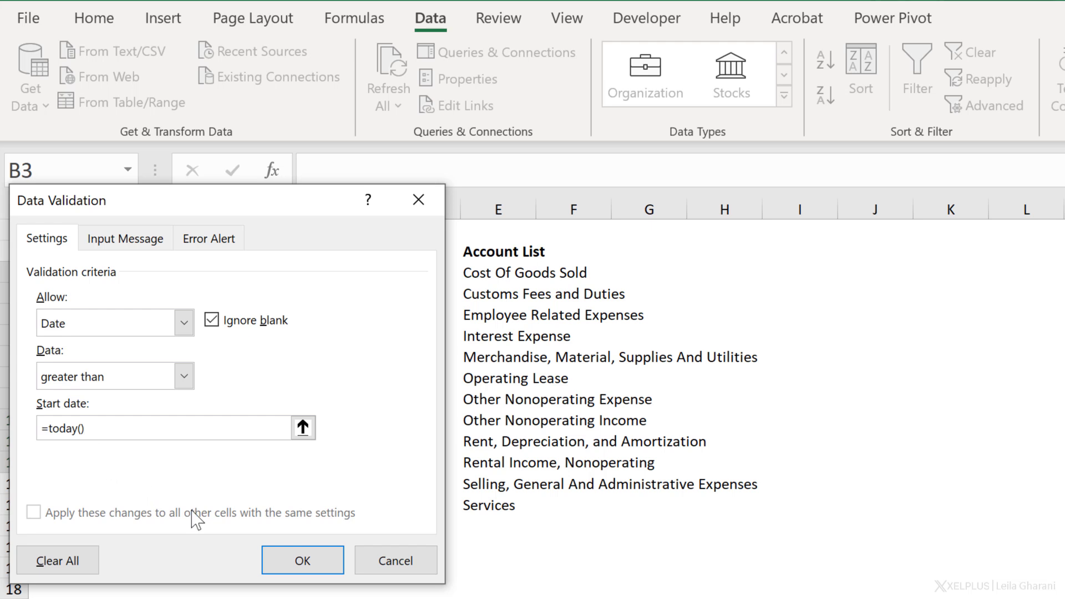
left_click(304, 562)
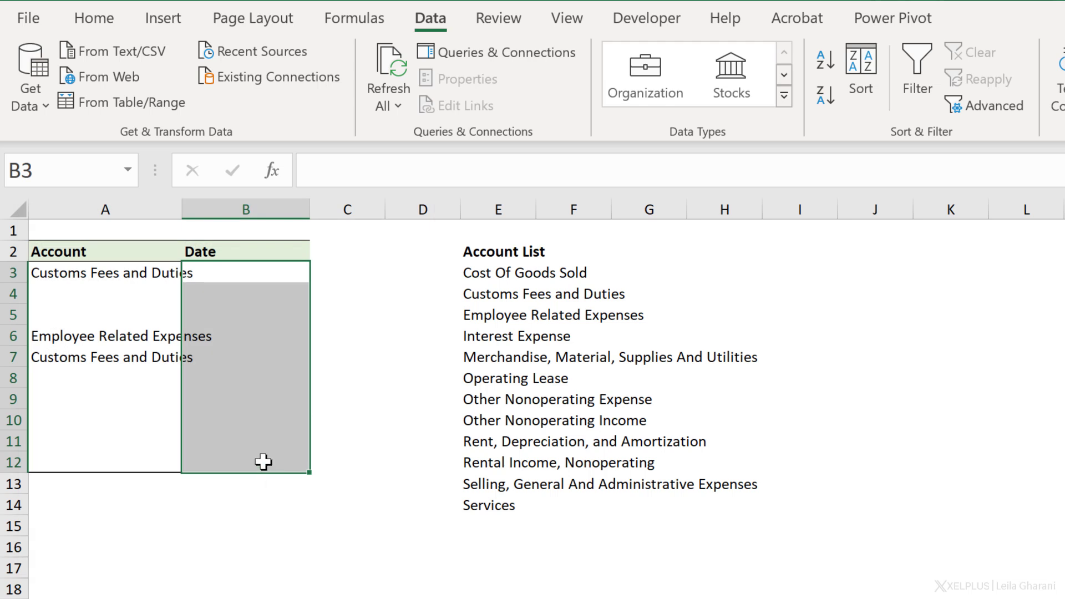
- Test the rule by entering the past date 4/4/2019 in B4
left_click(220, 295)
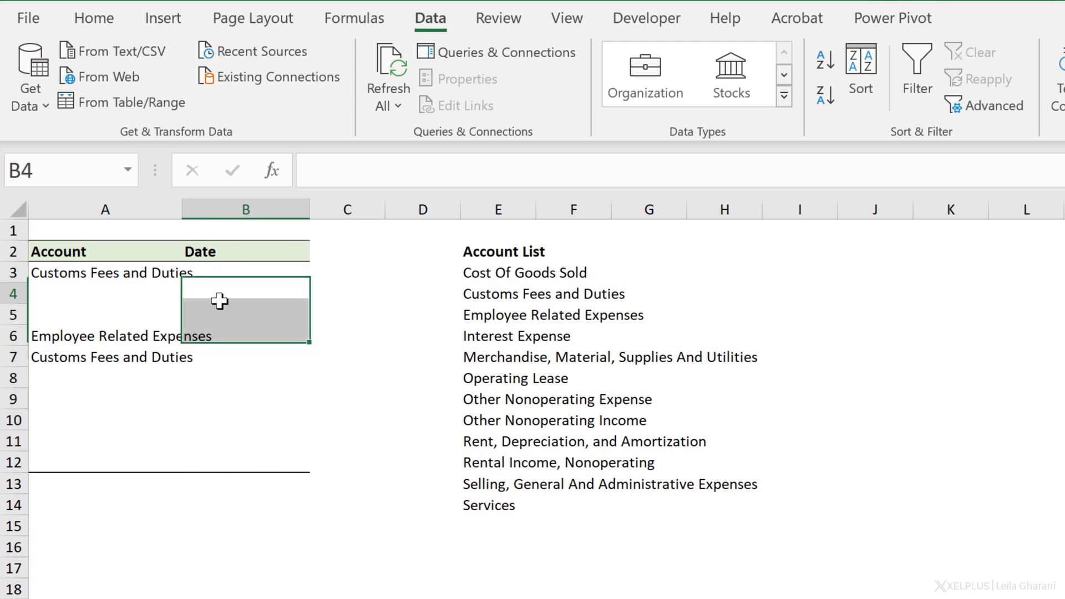
type("4/4/")
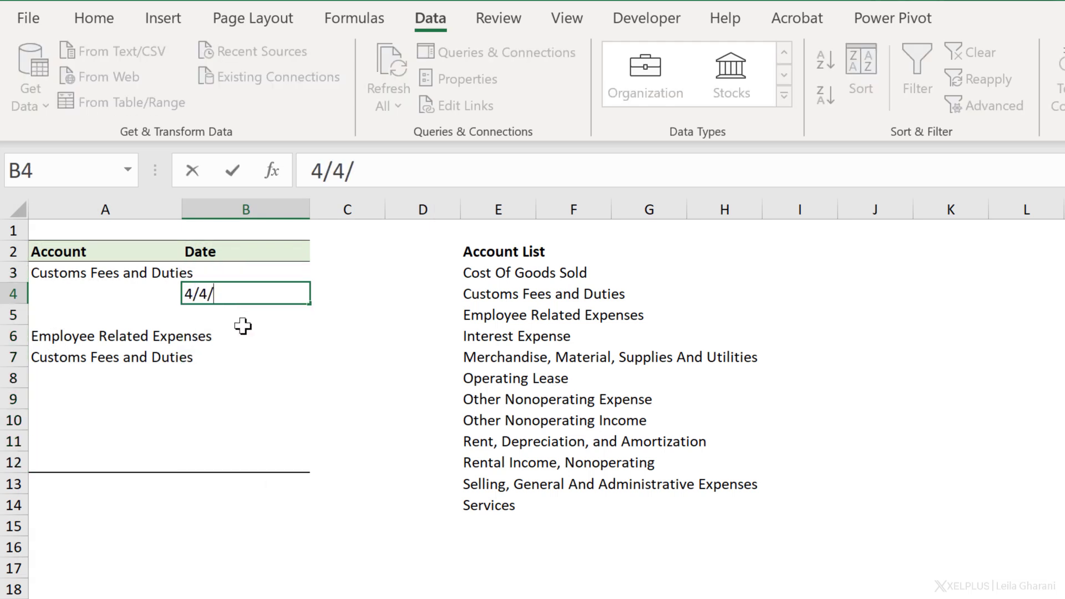
type("2019")
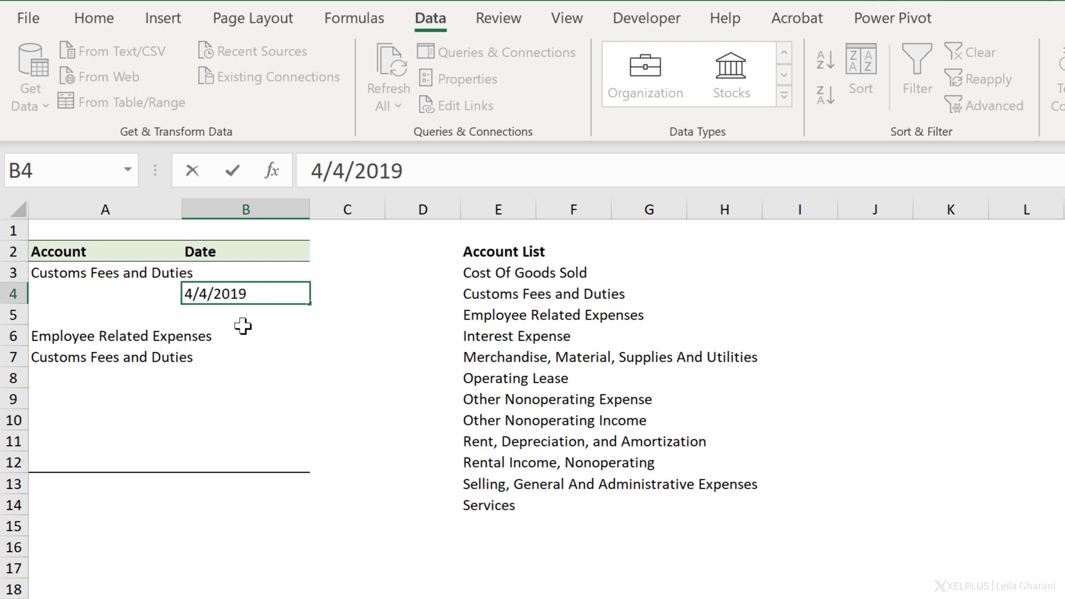
key("Return")
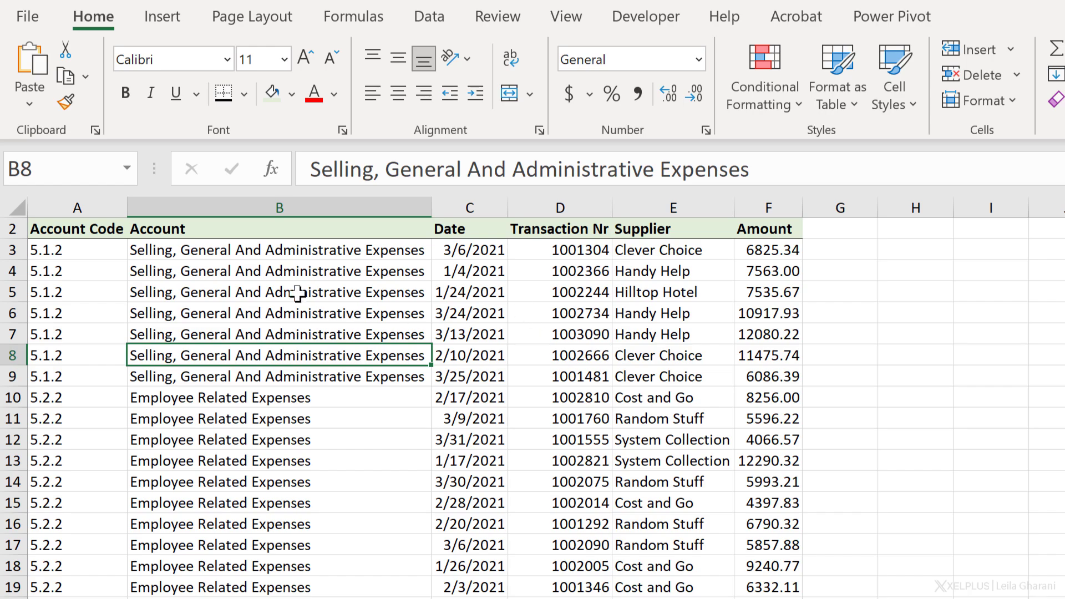
- Insert a PivotTable from A2:F29 on the existing worksheet at cell H2
left_click(158, 18)
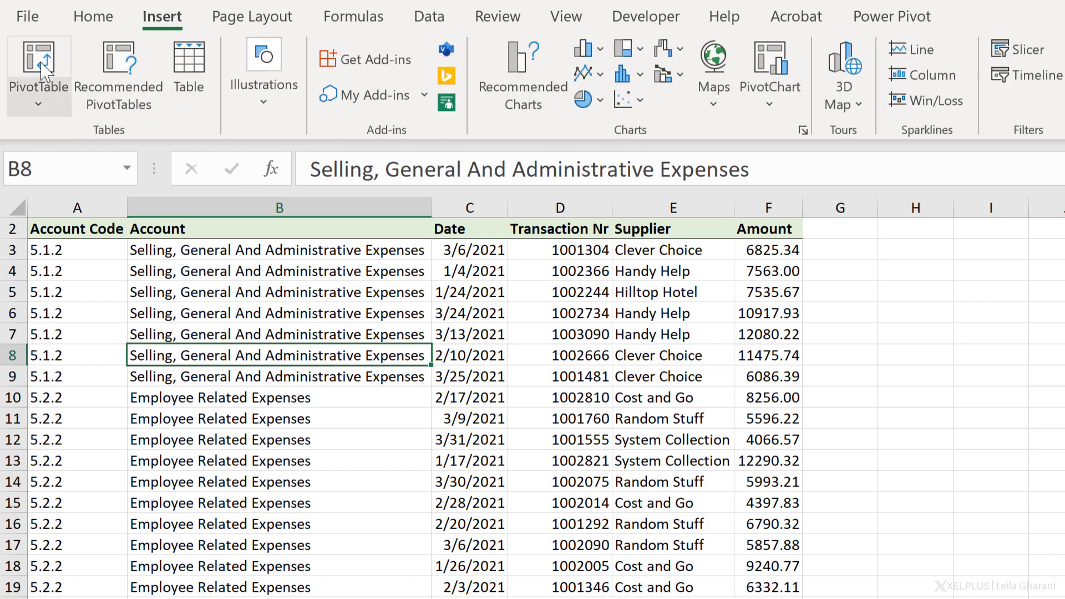
left_click(44, 69)
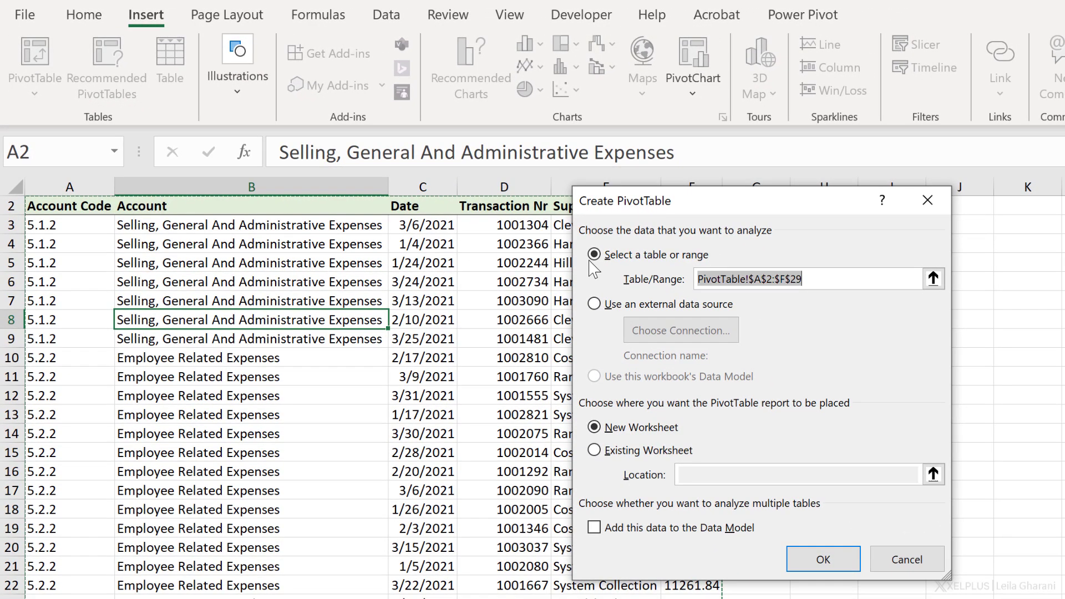
scroll(356, 308, "down", 3)
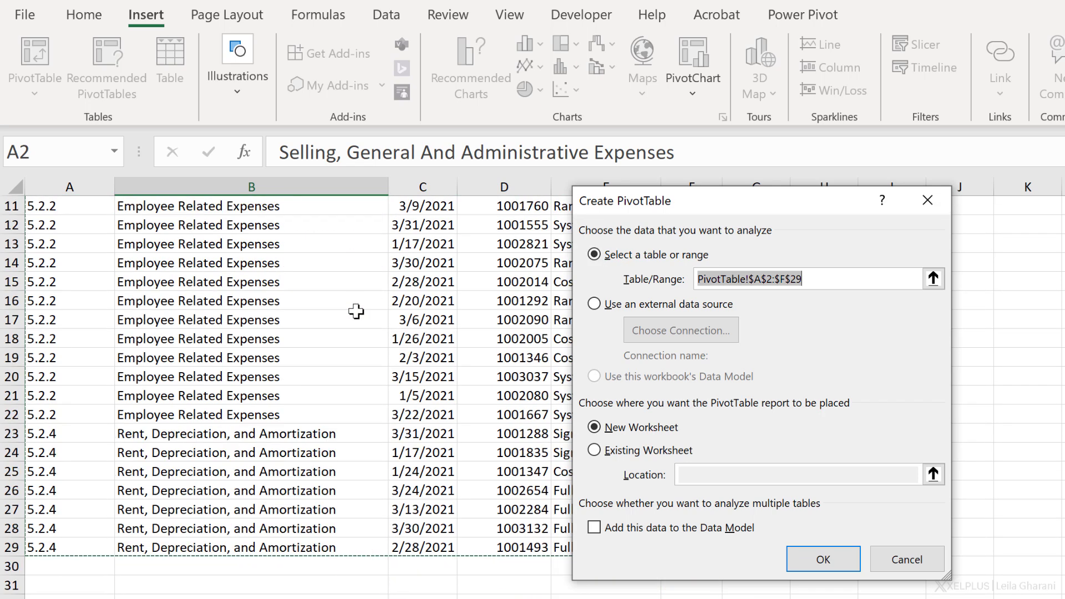
scroll(356, 311, "up", 3)
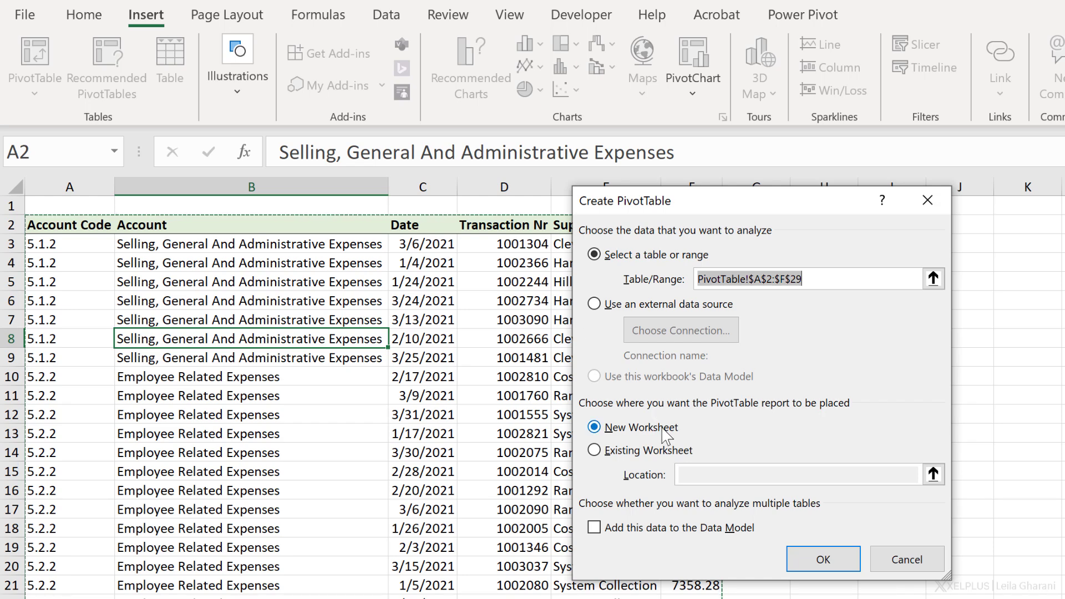
left_click(650, 452)
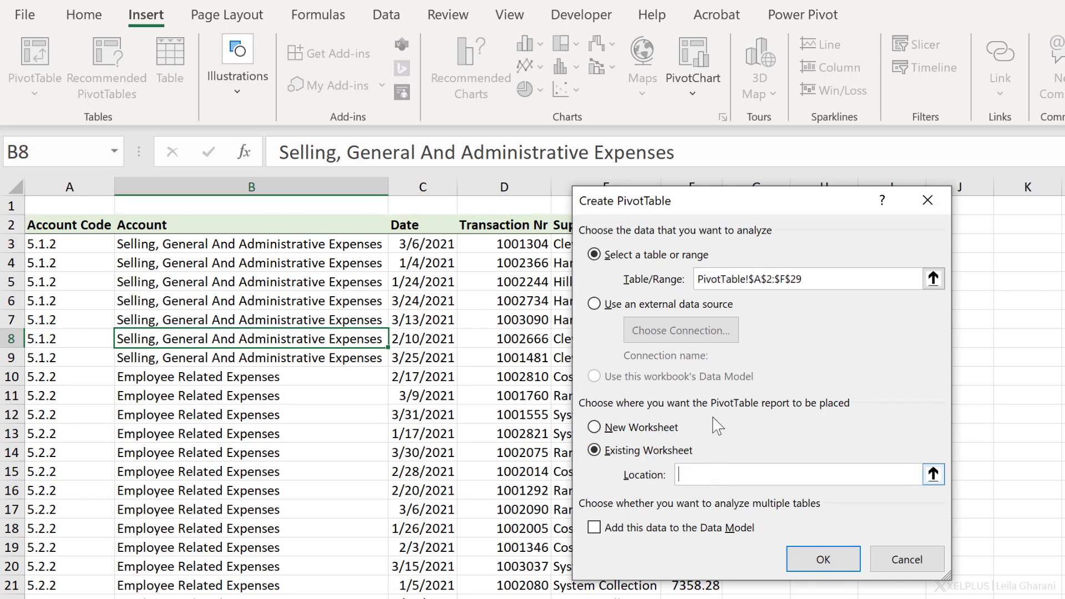
left_click_drag(757, 203, 450, 216)
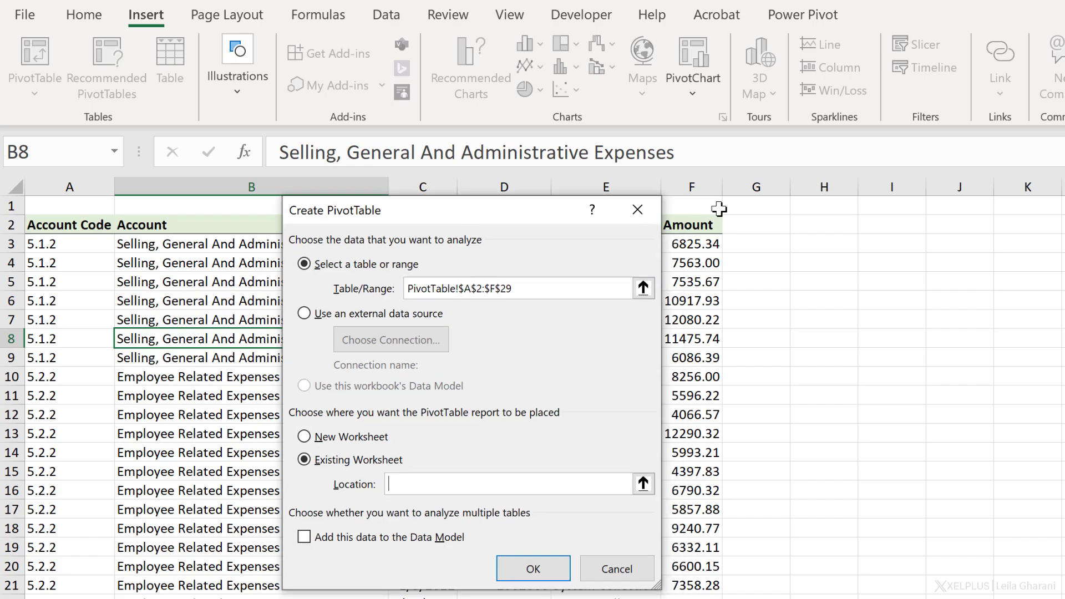
left_click(830, 227)
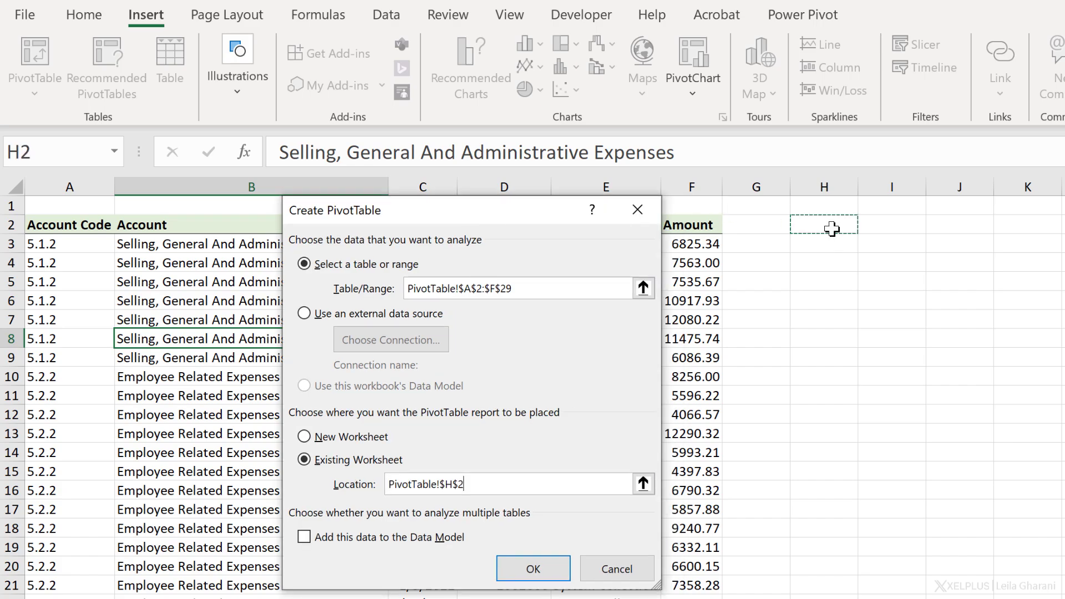
left_click(520, 577)
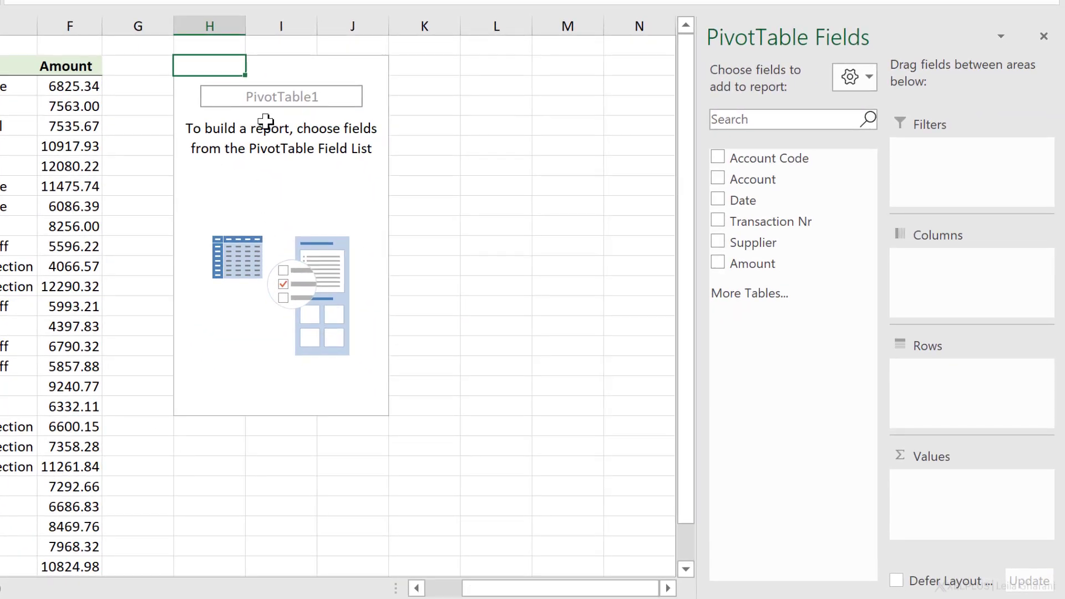
- Add Amount as values and Supplier as rows, keeping the Sum calculation in Value Field Settings
left_click(718, 263)
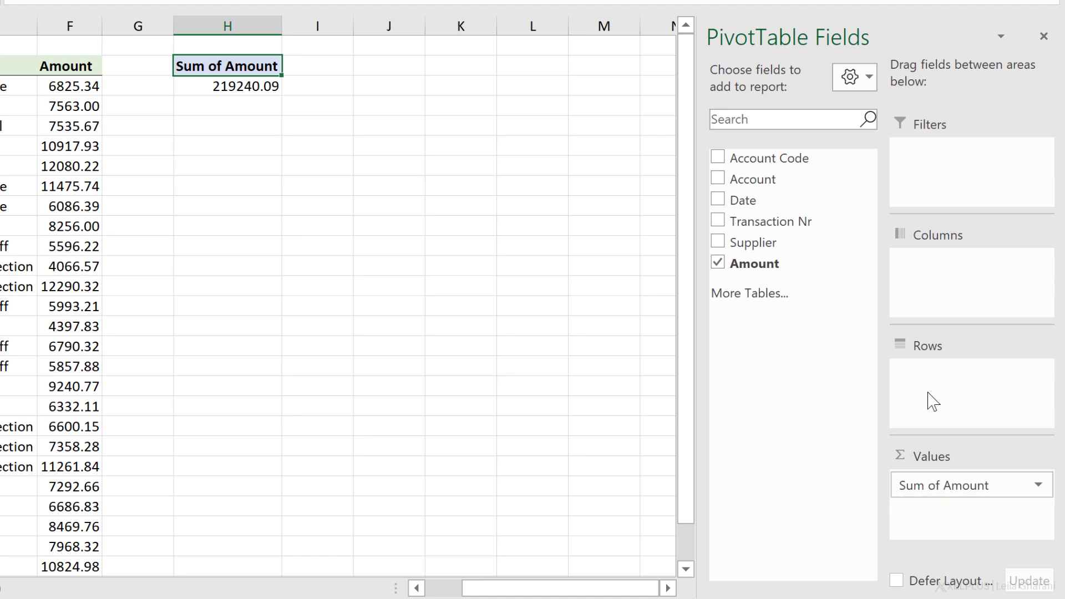
left_click(717, 243)
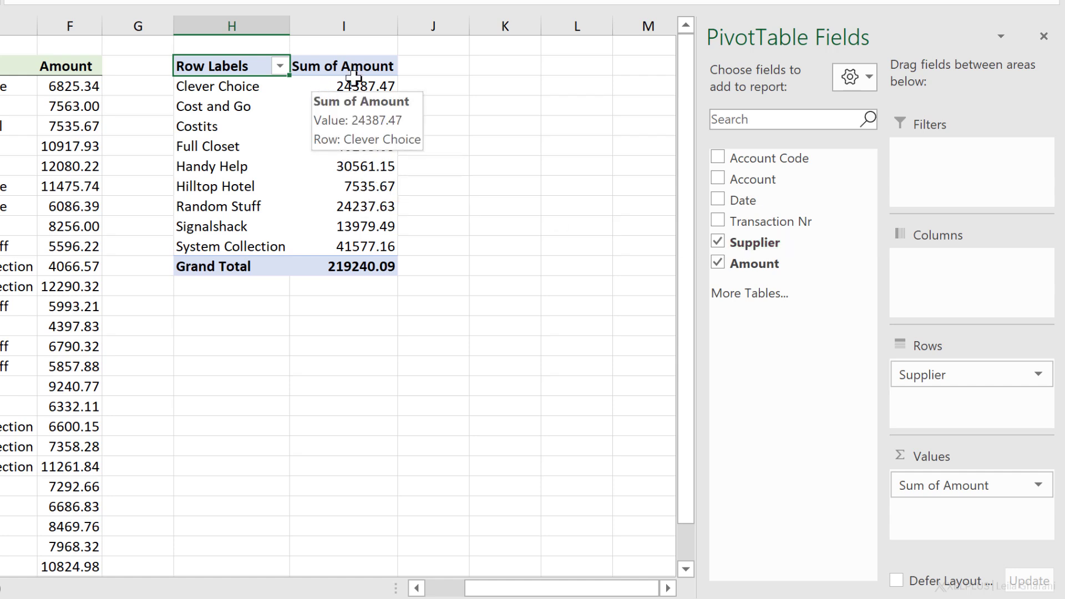
left_click(1036, 486)
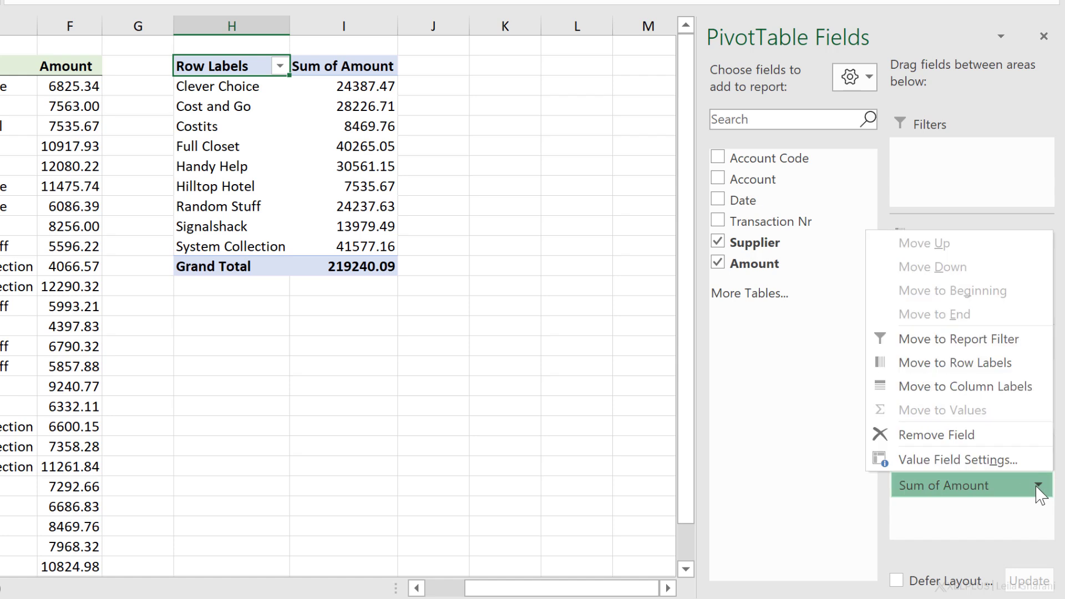
left_click(994, 462)
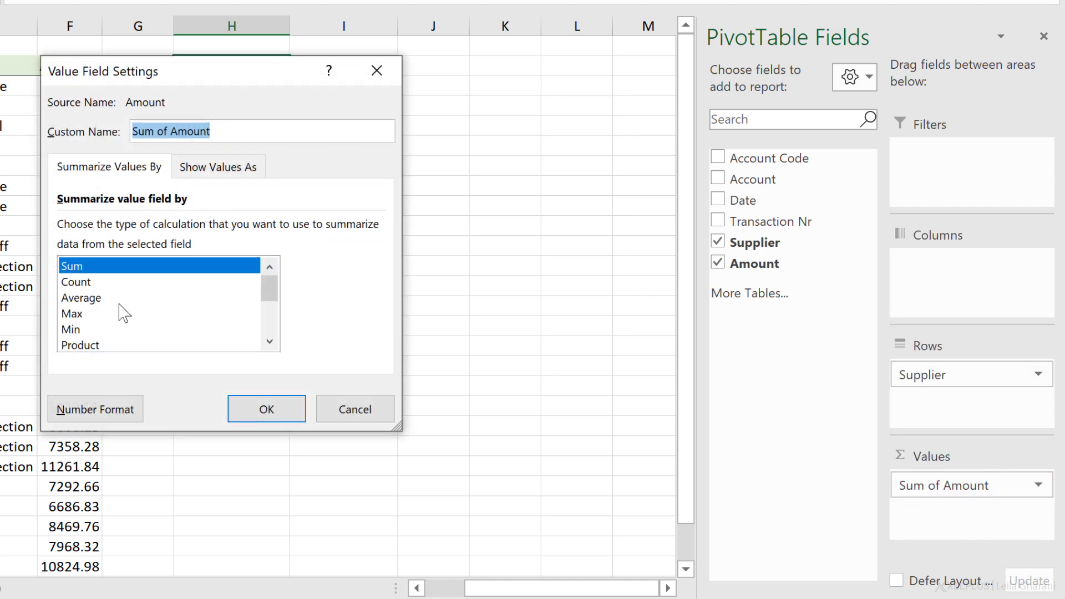
left_click(293, 416)
- Format the pivot values as Number with 1000 separator and 0 decimals
right_click(356, 107)
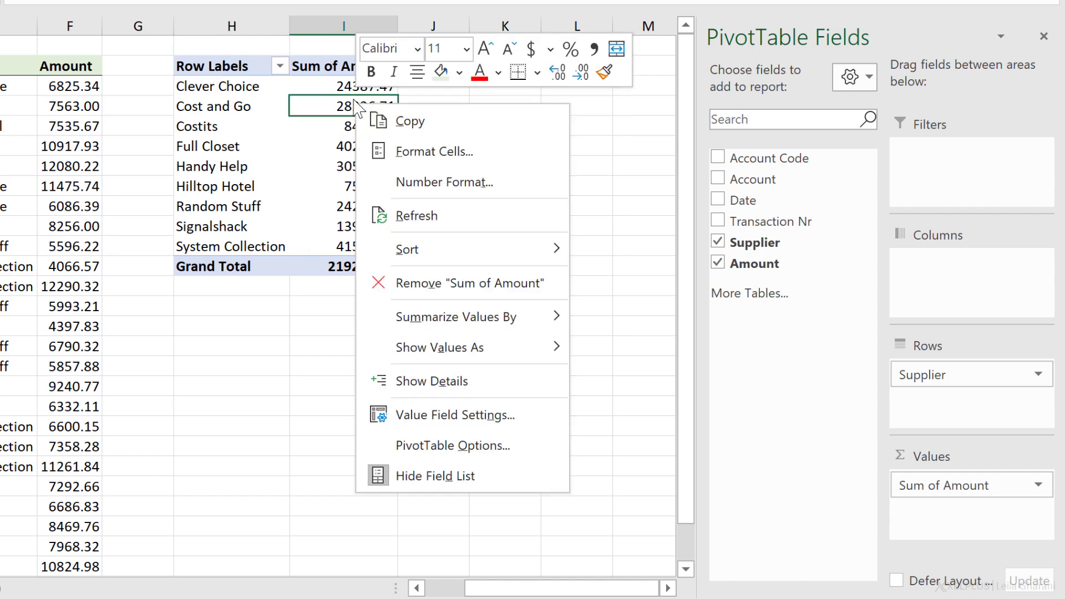
left_click(434, 182)
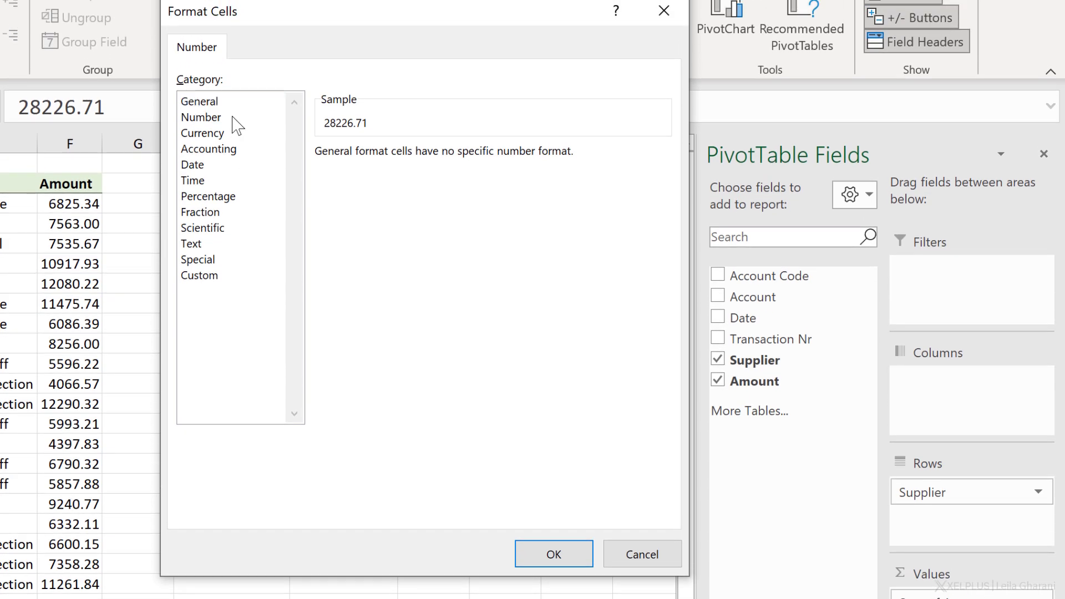
left_click(230, 74)
left_click(332, 140)
left_click(452, 158)
left_click(452, 158)
left_click(576, 554)
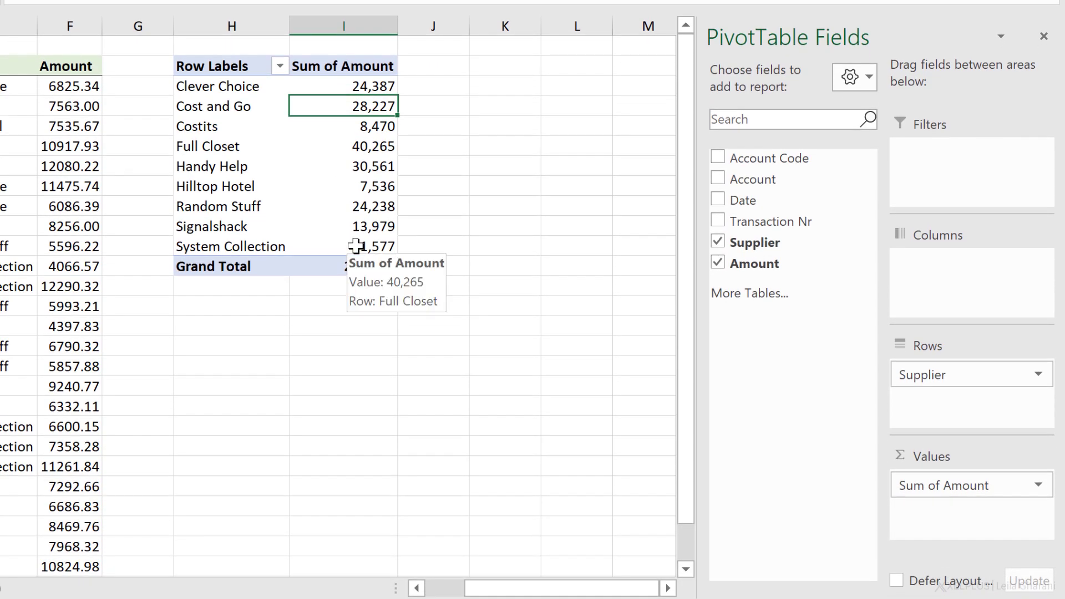
- Sort the suppliers from largest to smallest amount
right_click(327, 107)
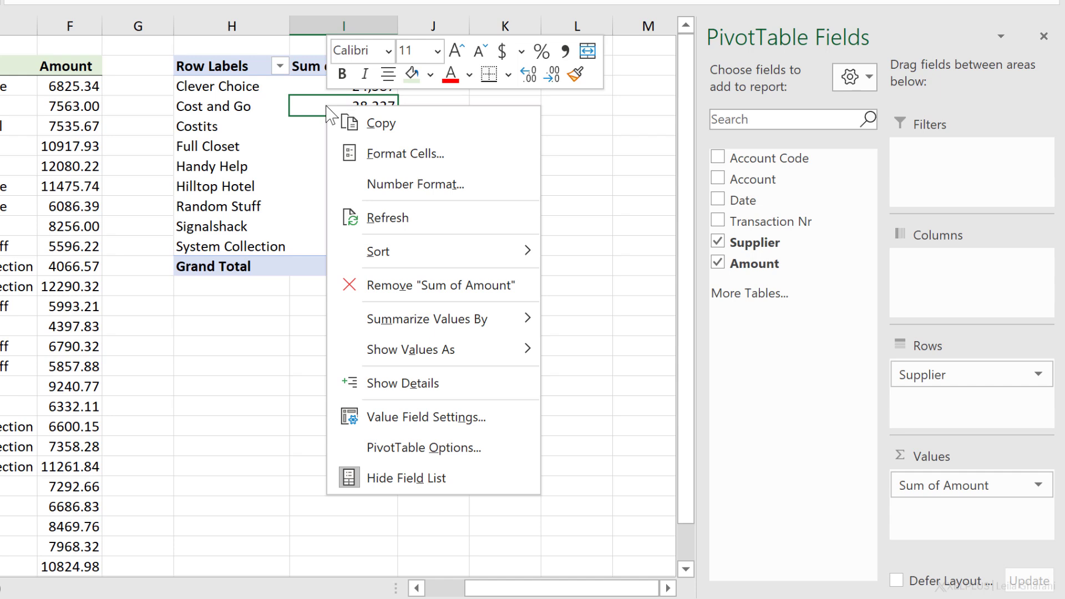
mouse_move(450, 258)
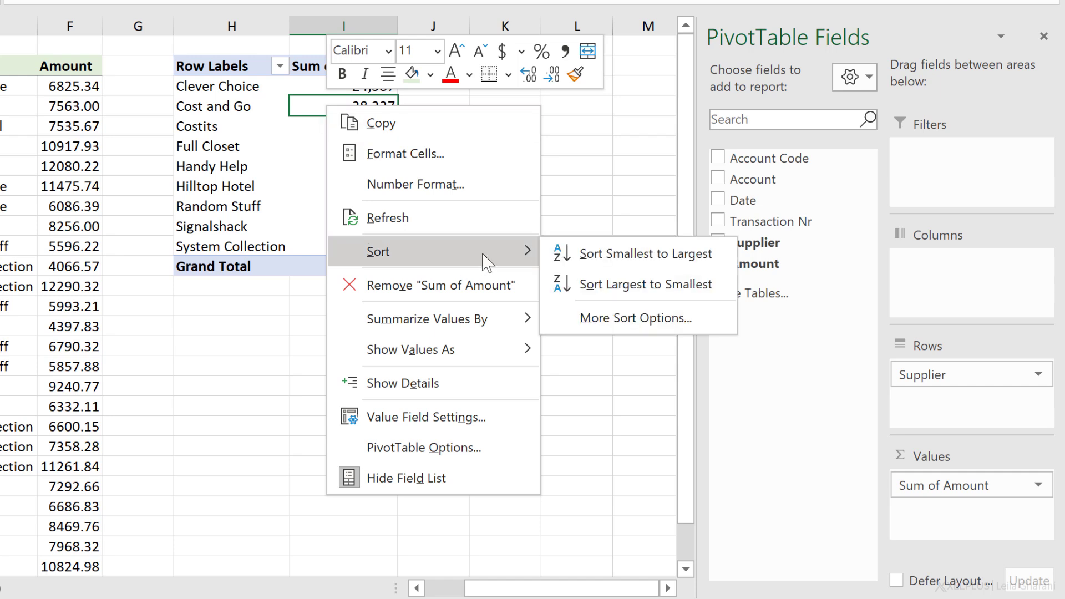
left_click(607, 285)
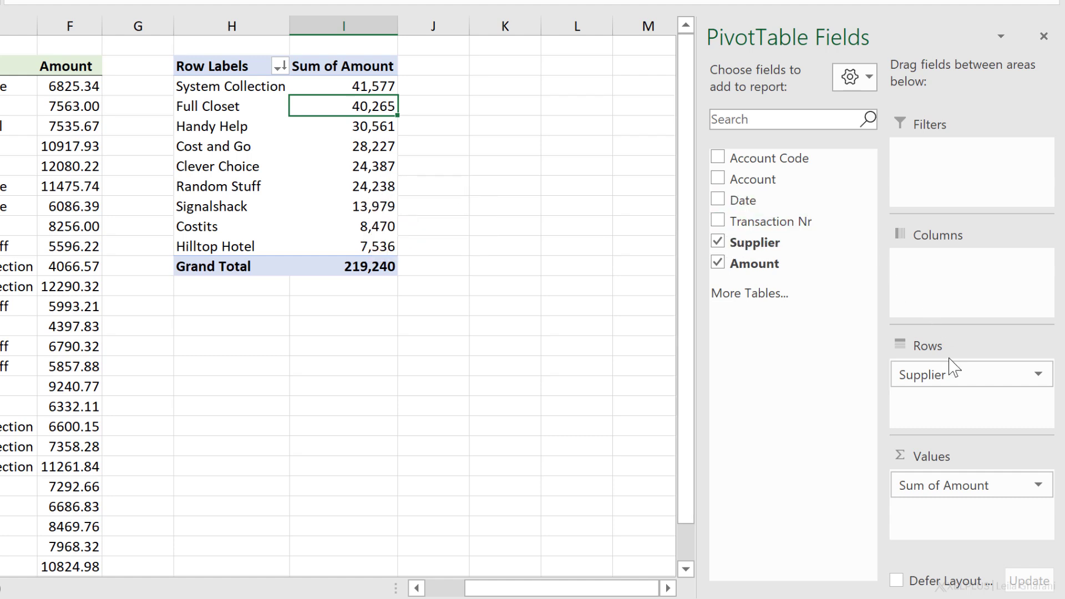
- Move the Account field into Columns, then into Filters above the PivotTable
left_click_drag(761, 179, 955, 311)
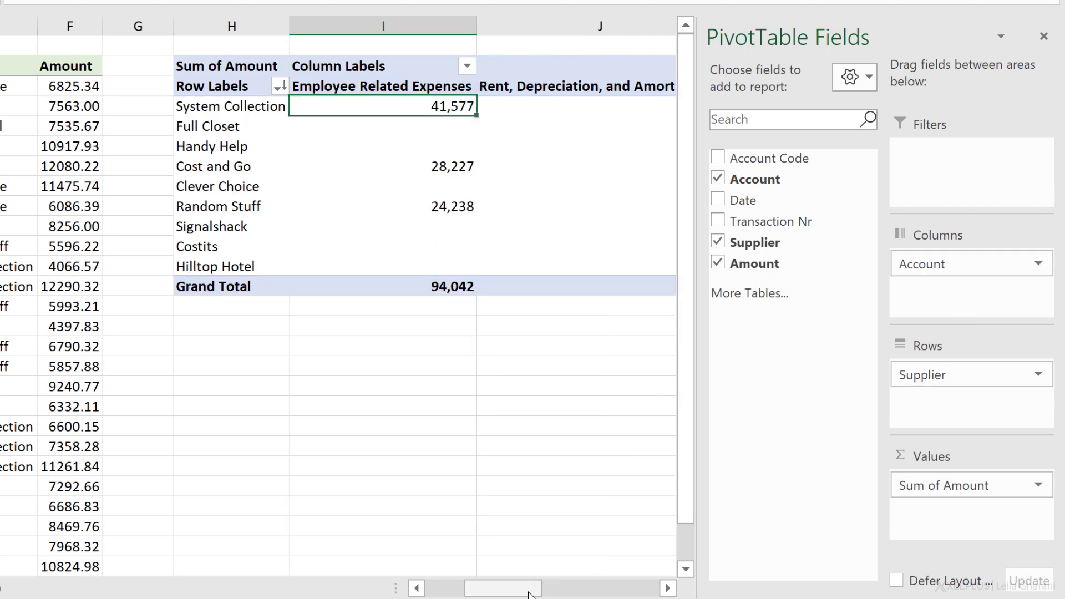
left_click_drag(528, 594, 566, 594)
left_click_drag(931, 275, 919, 188)
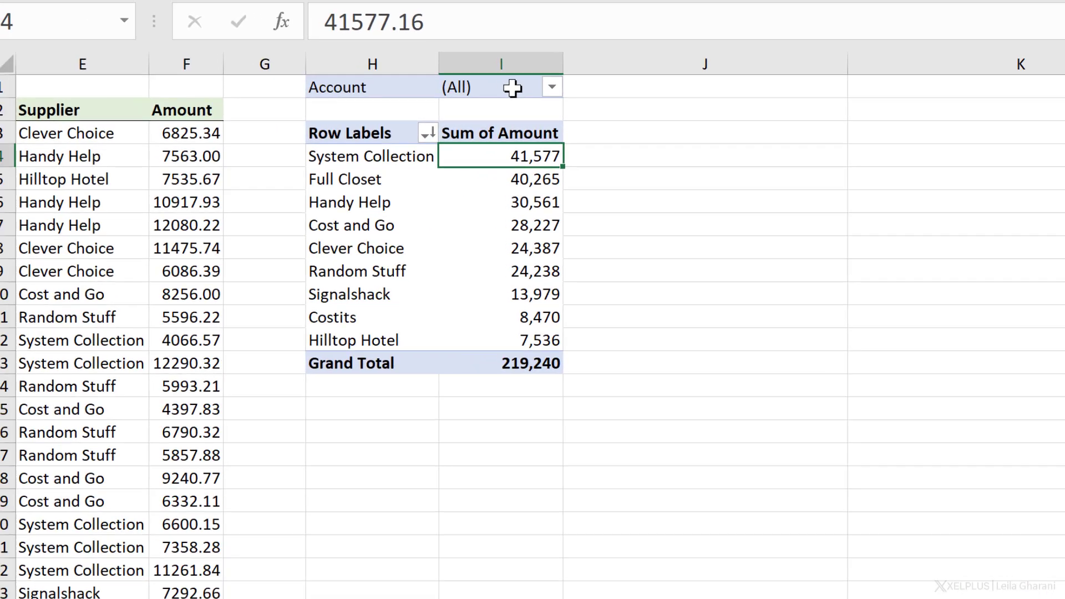
- Filter Account to Employee Related Expenses and Rent, Depreciation, and Amortization, then select F11
left_click(512, 88)
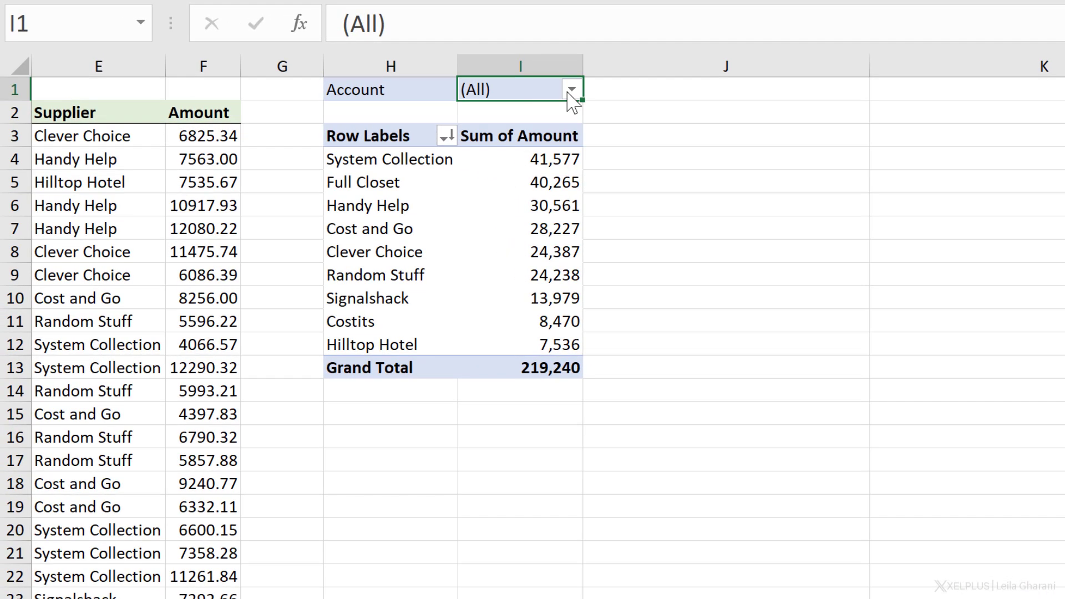
left_click(552, 87)
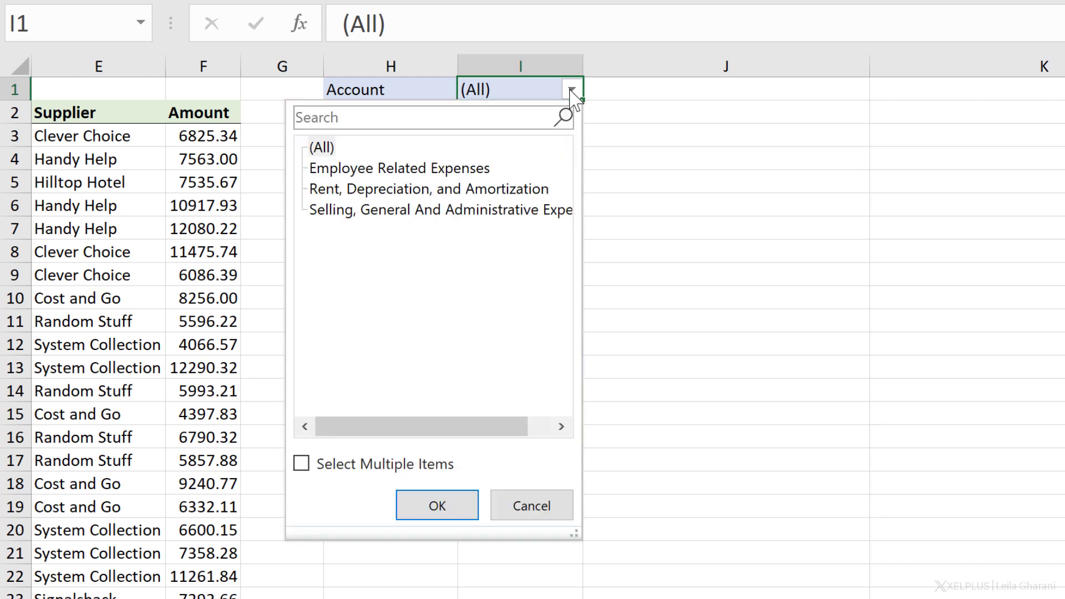
left_click(302, 464)
left_click(315, 147)
left_click(315, 168)
left_click(315, 188)
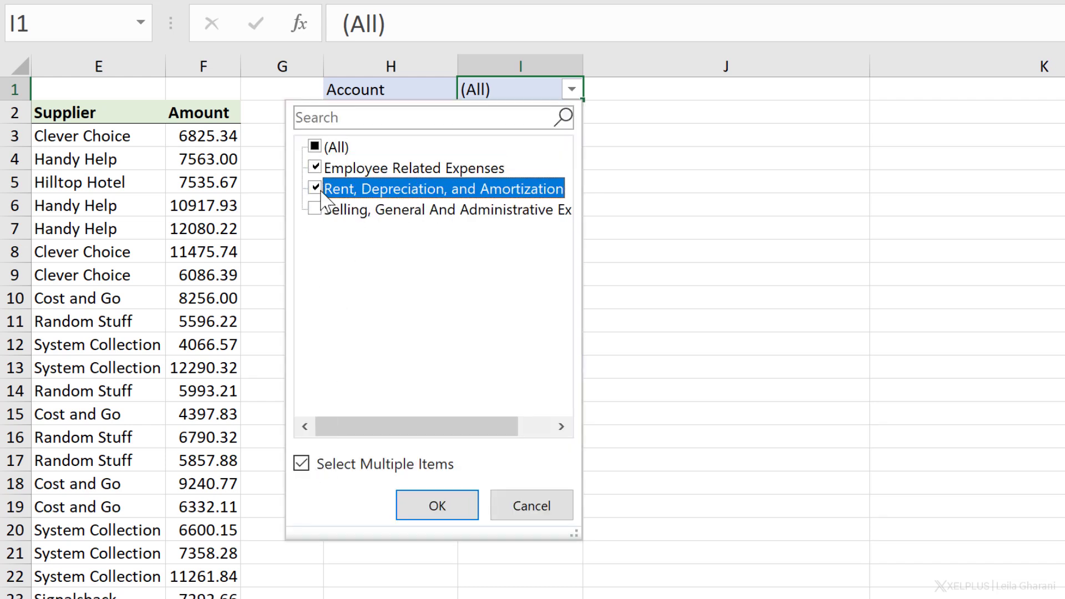
left_click(451, 503)
left_click(211, 251)
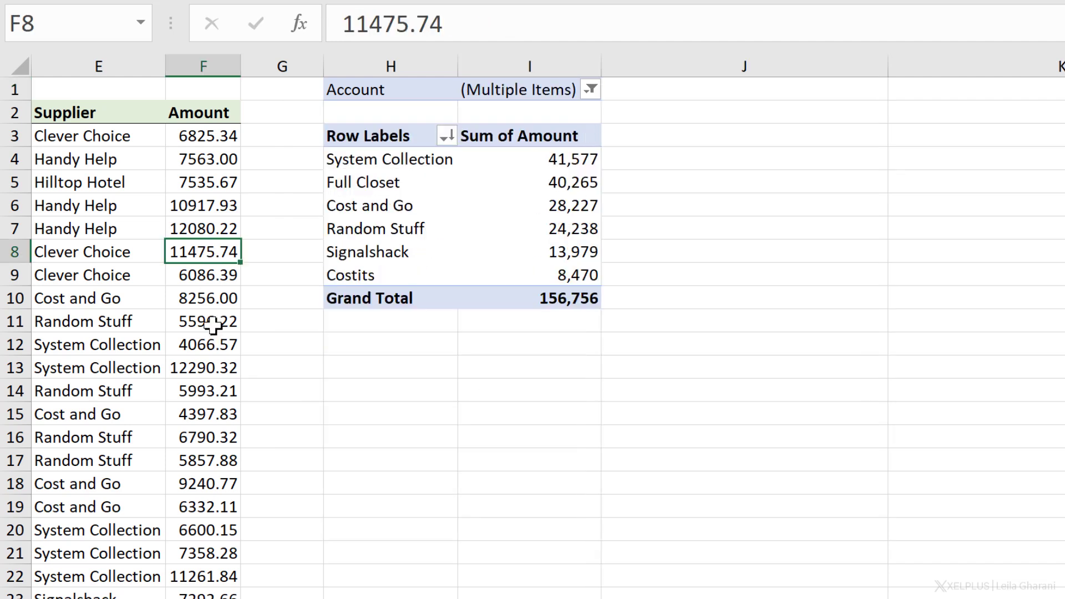
left_click(218, 327)
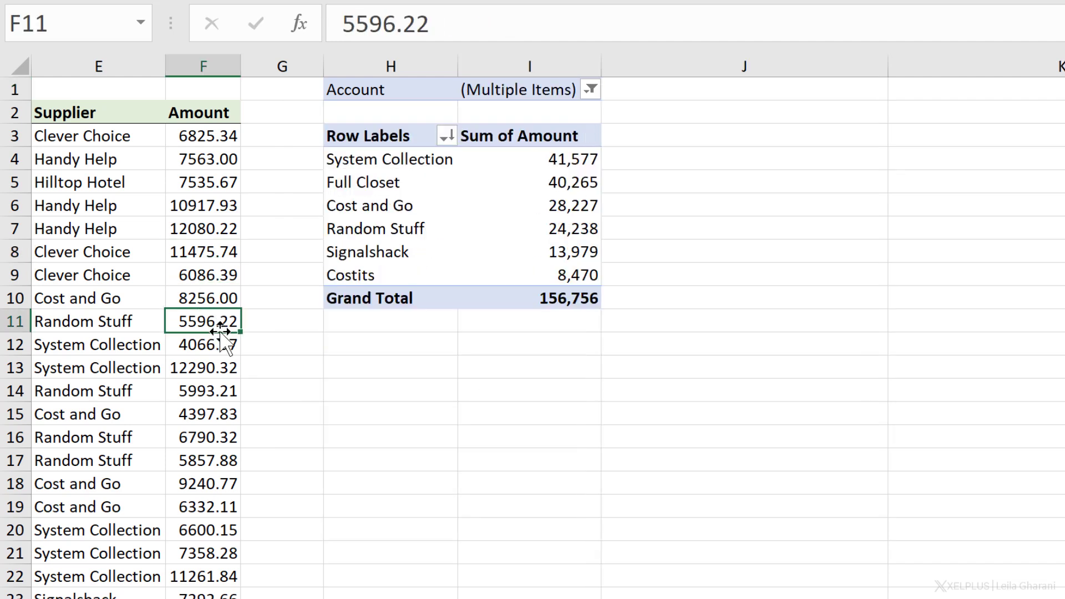
- Change F11 to 2 and refresh the PivotTable so Random Stuff totals 18,643
type("2")
key("Return")
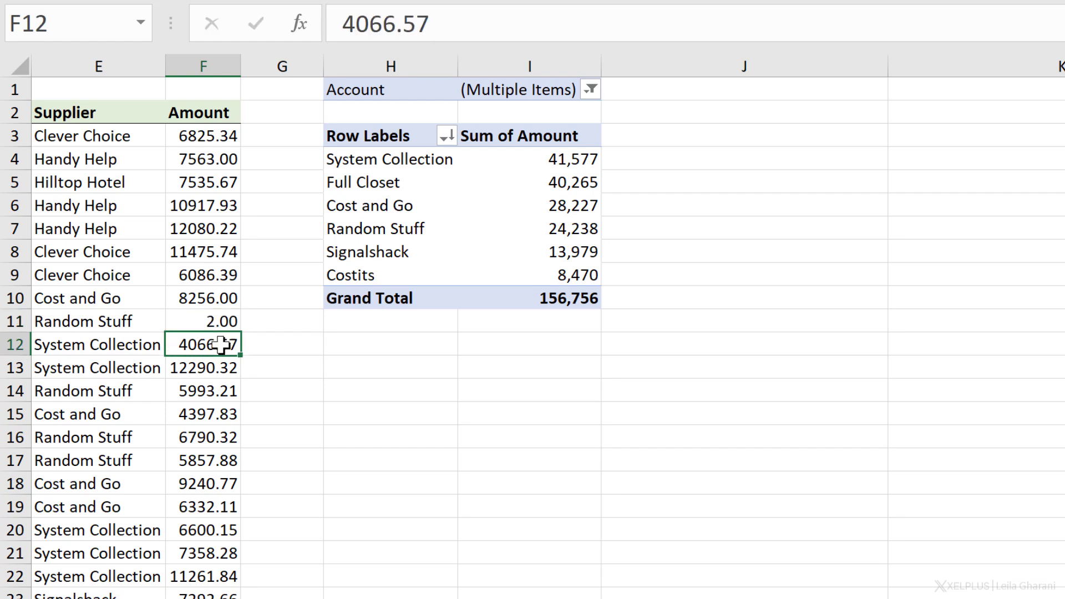
right_click(348, 234)
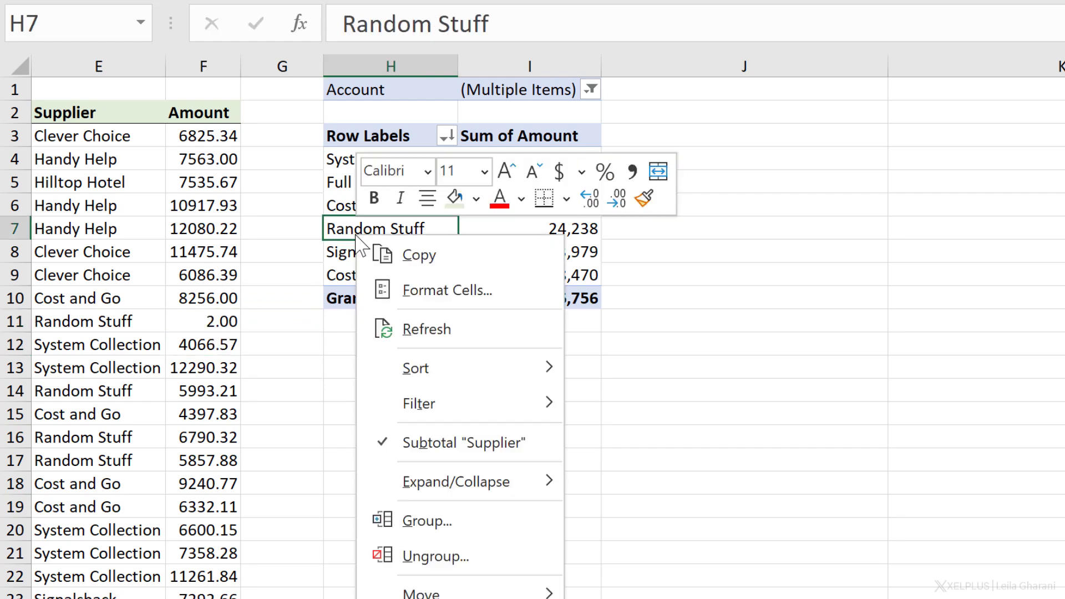
left_click(461, 338)
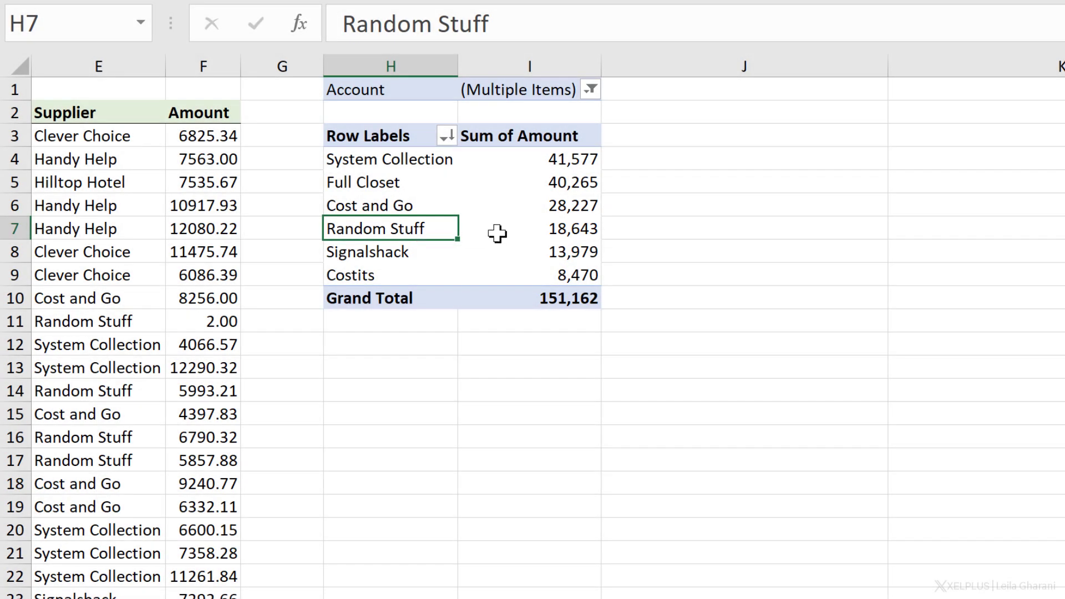
left_click(497, 232)
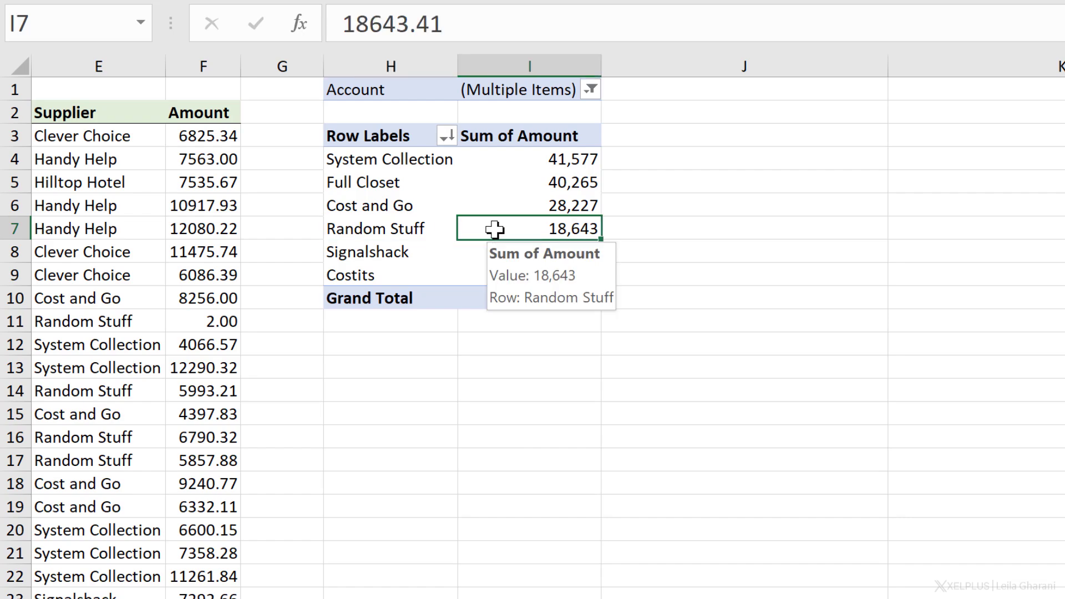
- Drill through Random Stuff's 18,643 total to list its four transactions on a new sheet
double_click(494, 229)
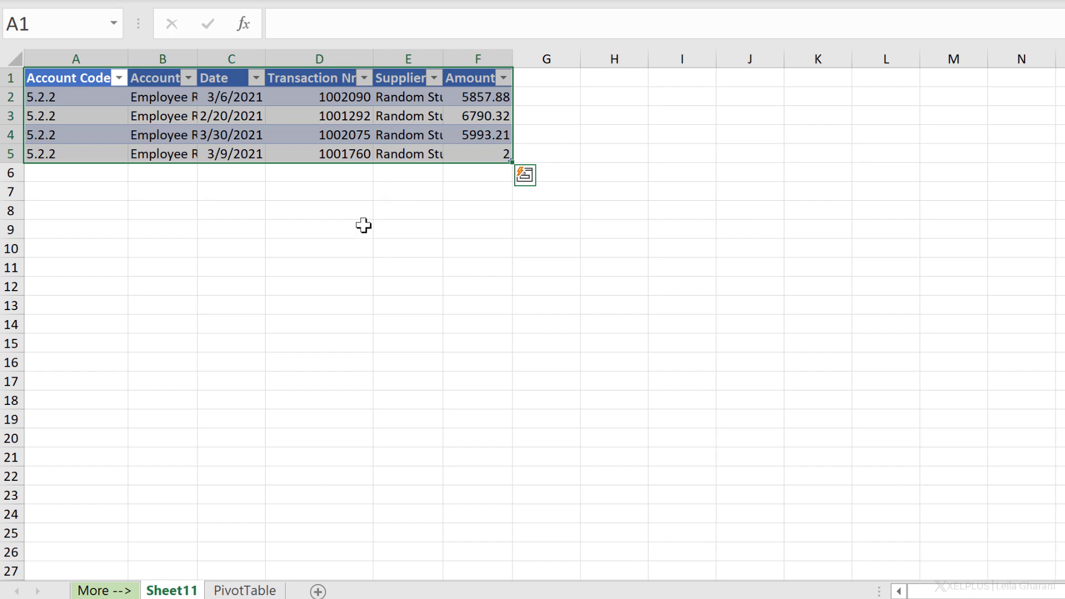